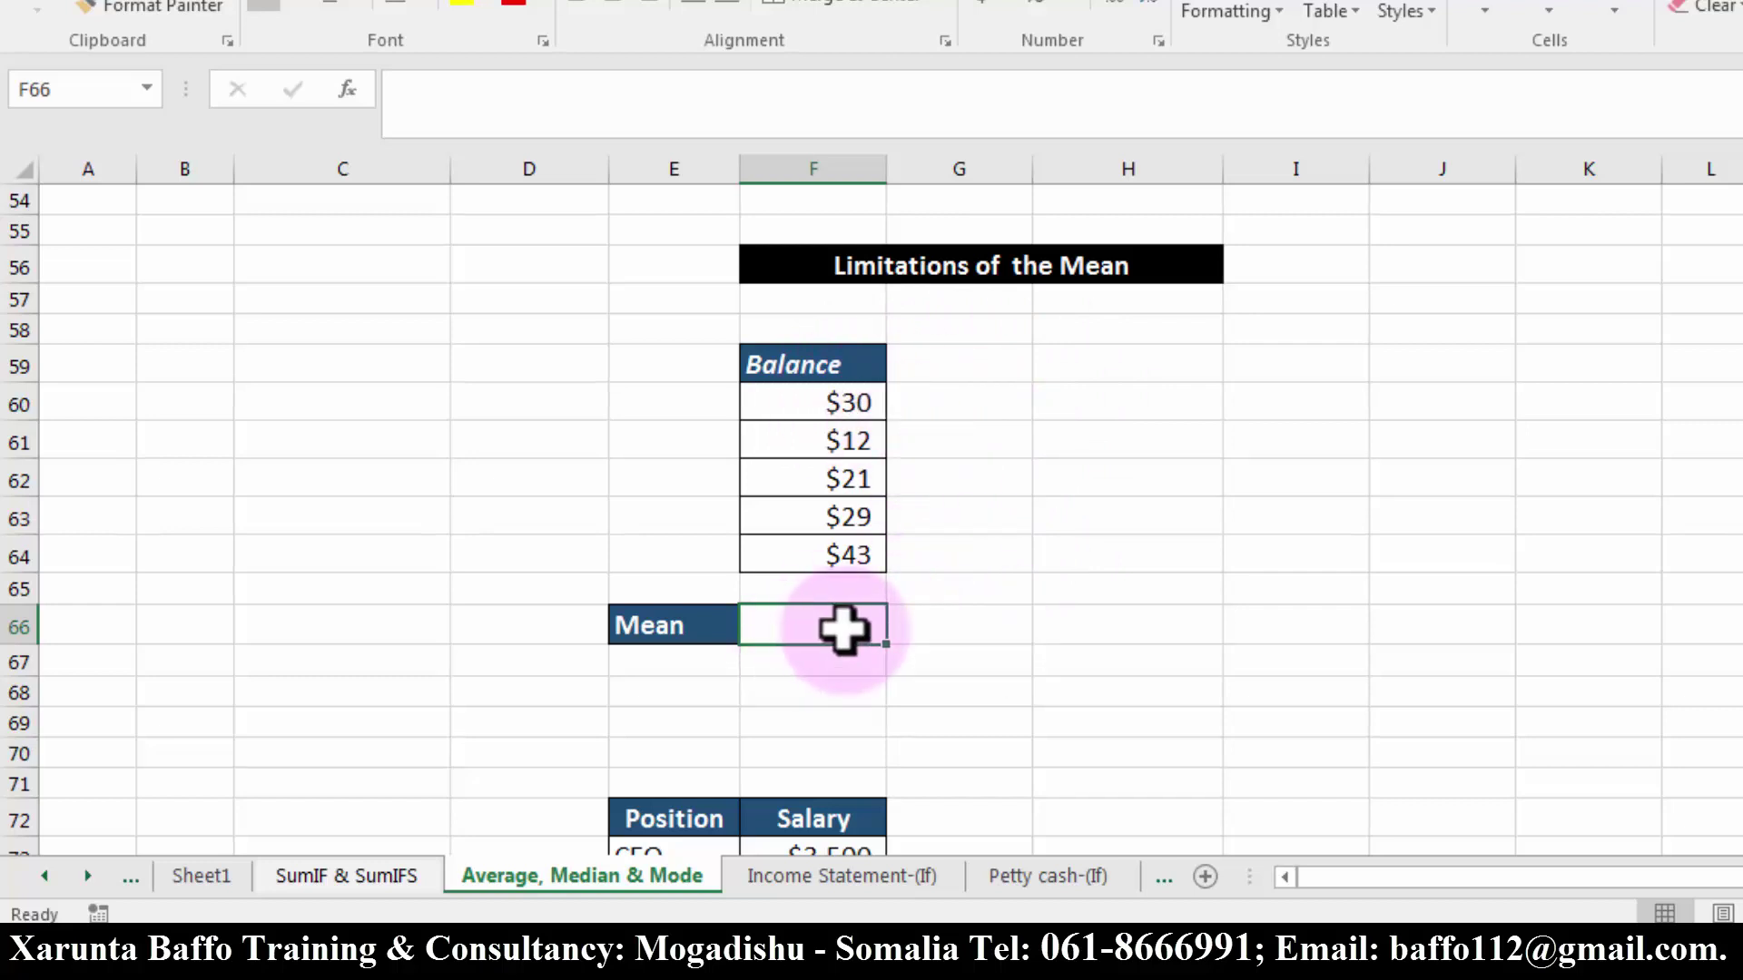
# Calculate the mean of the balances in F60:F64 with the AVERAGE function in cell F66.
pyautogui.write('=')
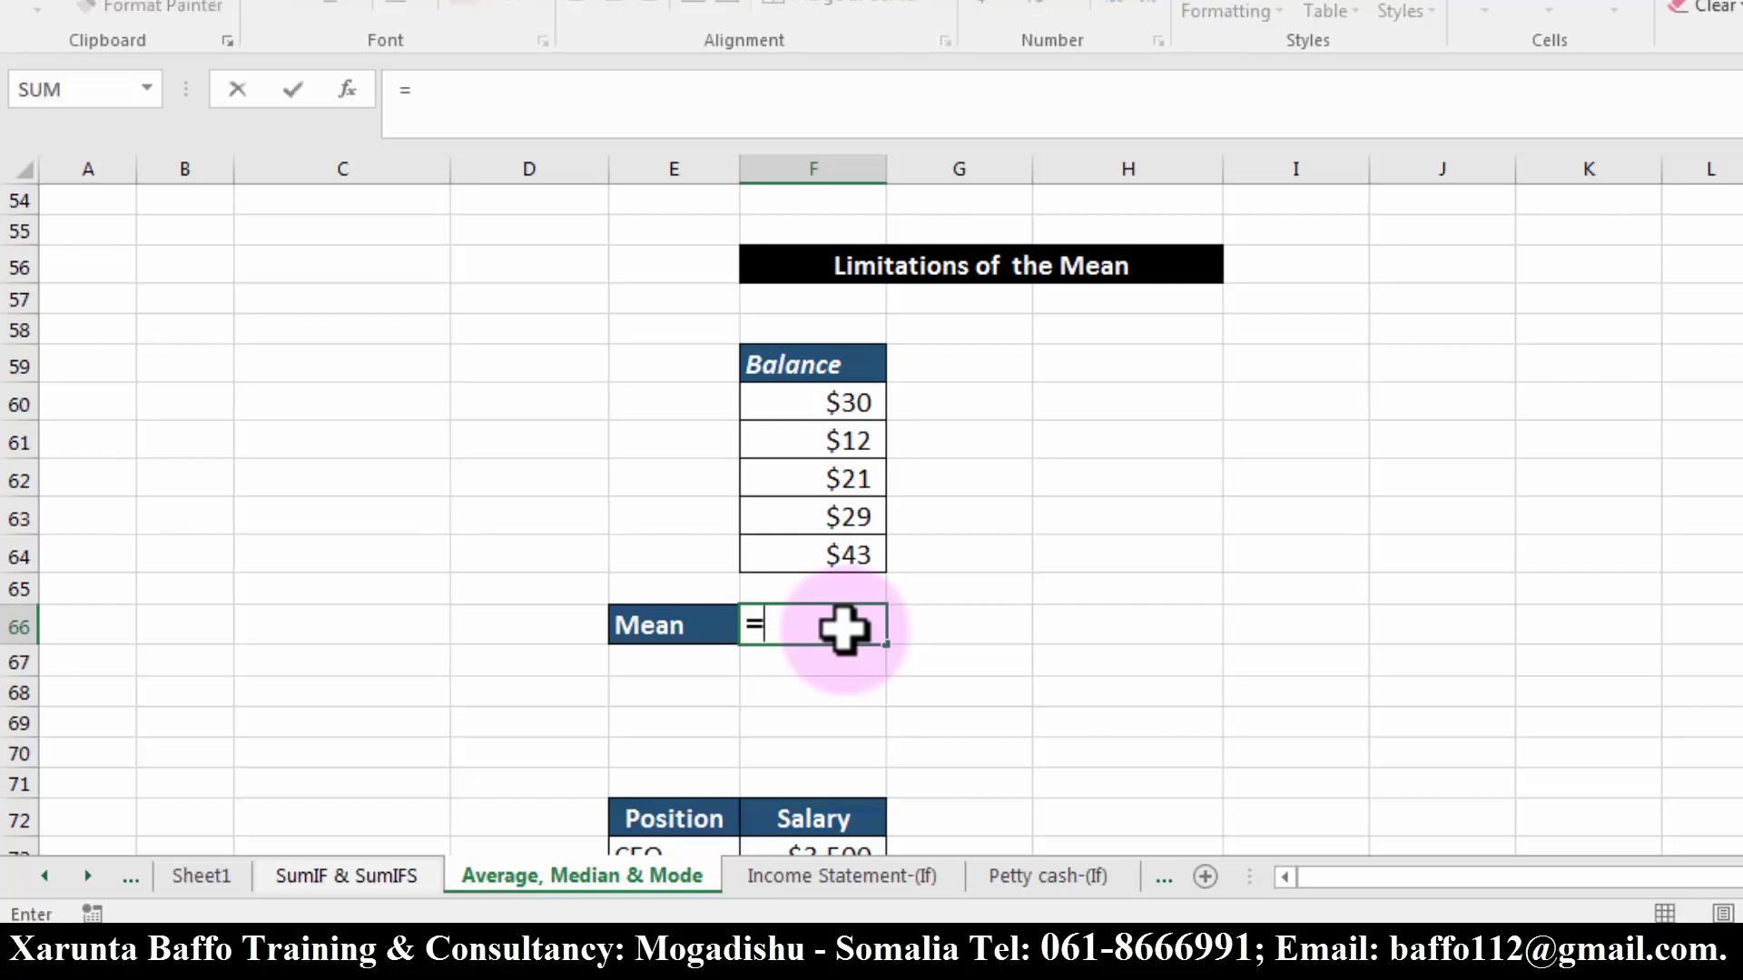
pyautogui.write('aver')
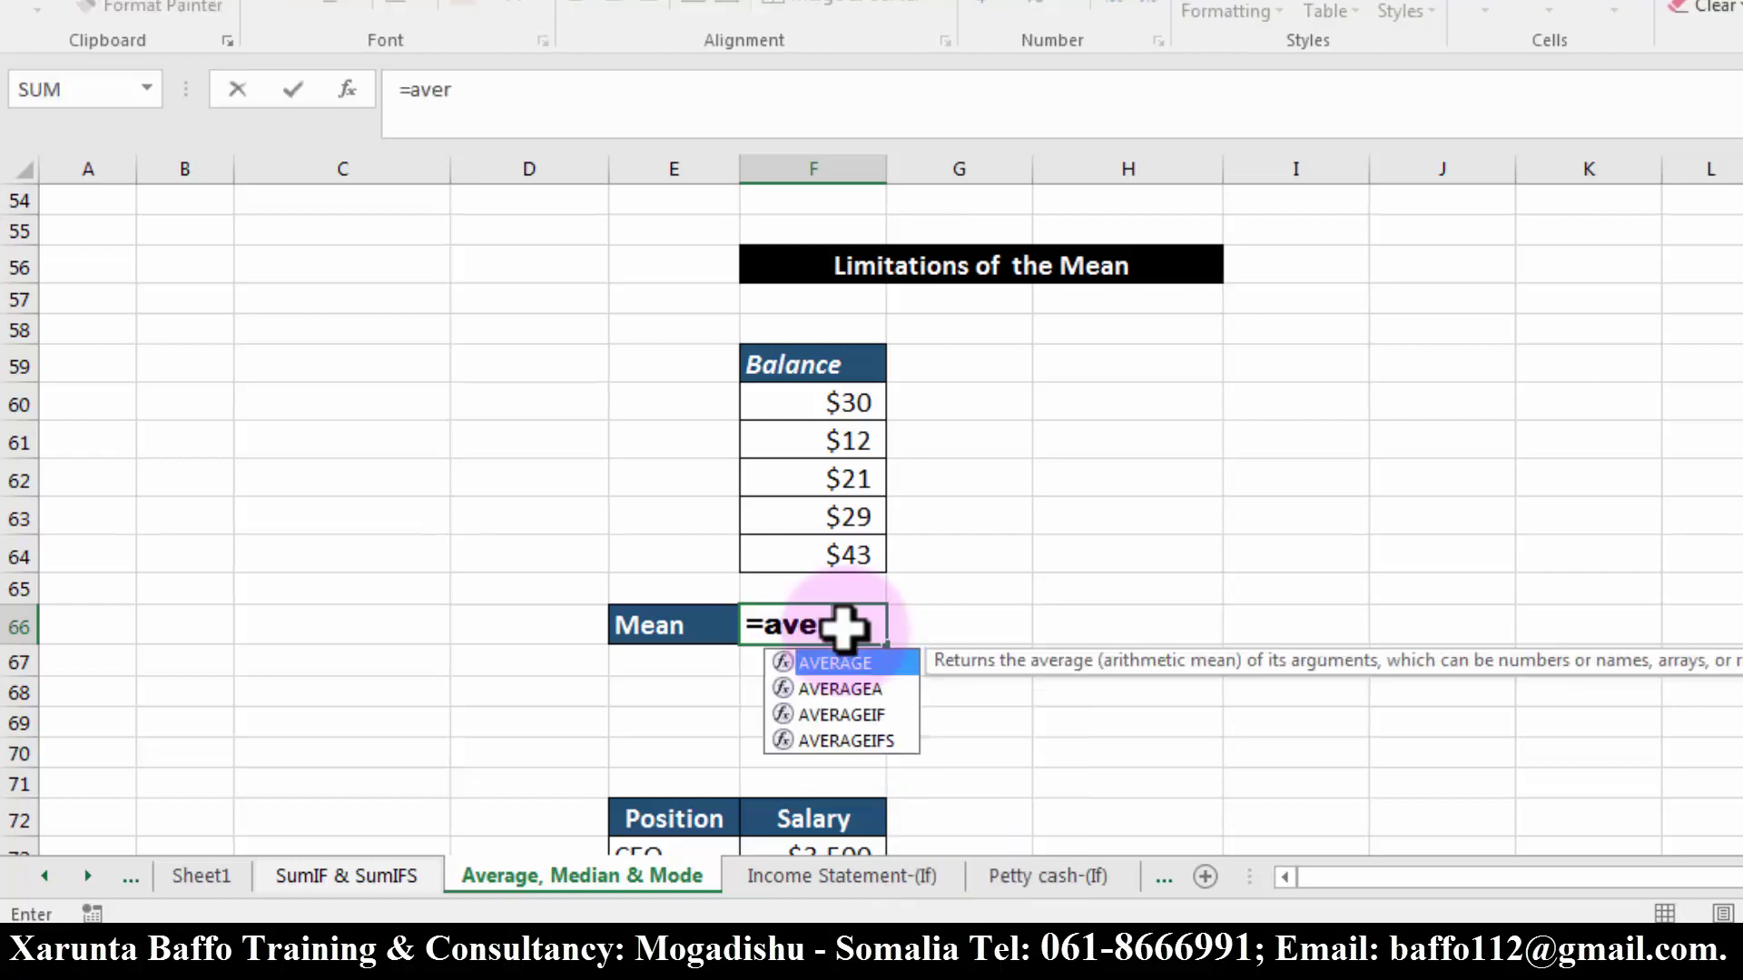
pyautogui.press('Tab')
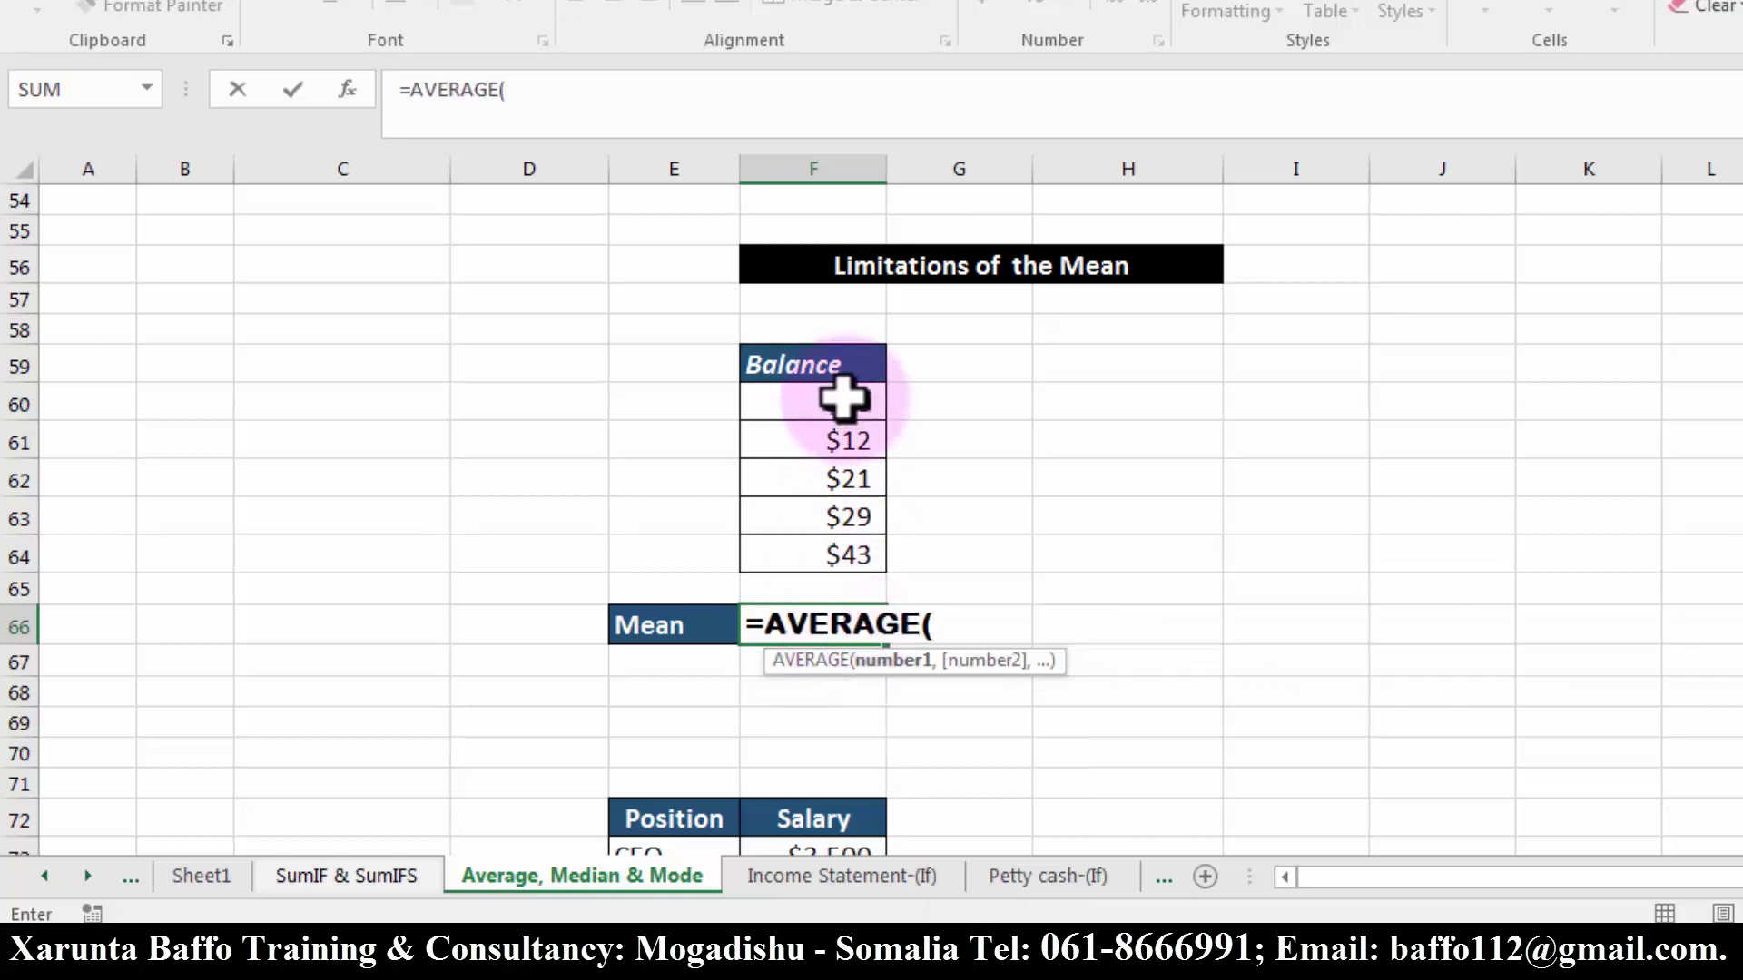
pyautogui.moveTo(844, 393); pyautogui.dragTo(844, 542)
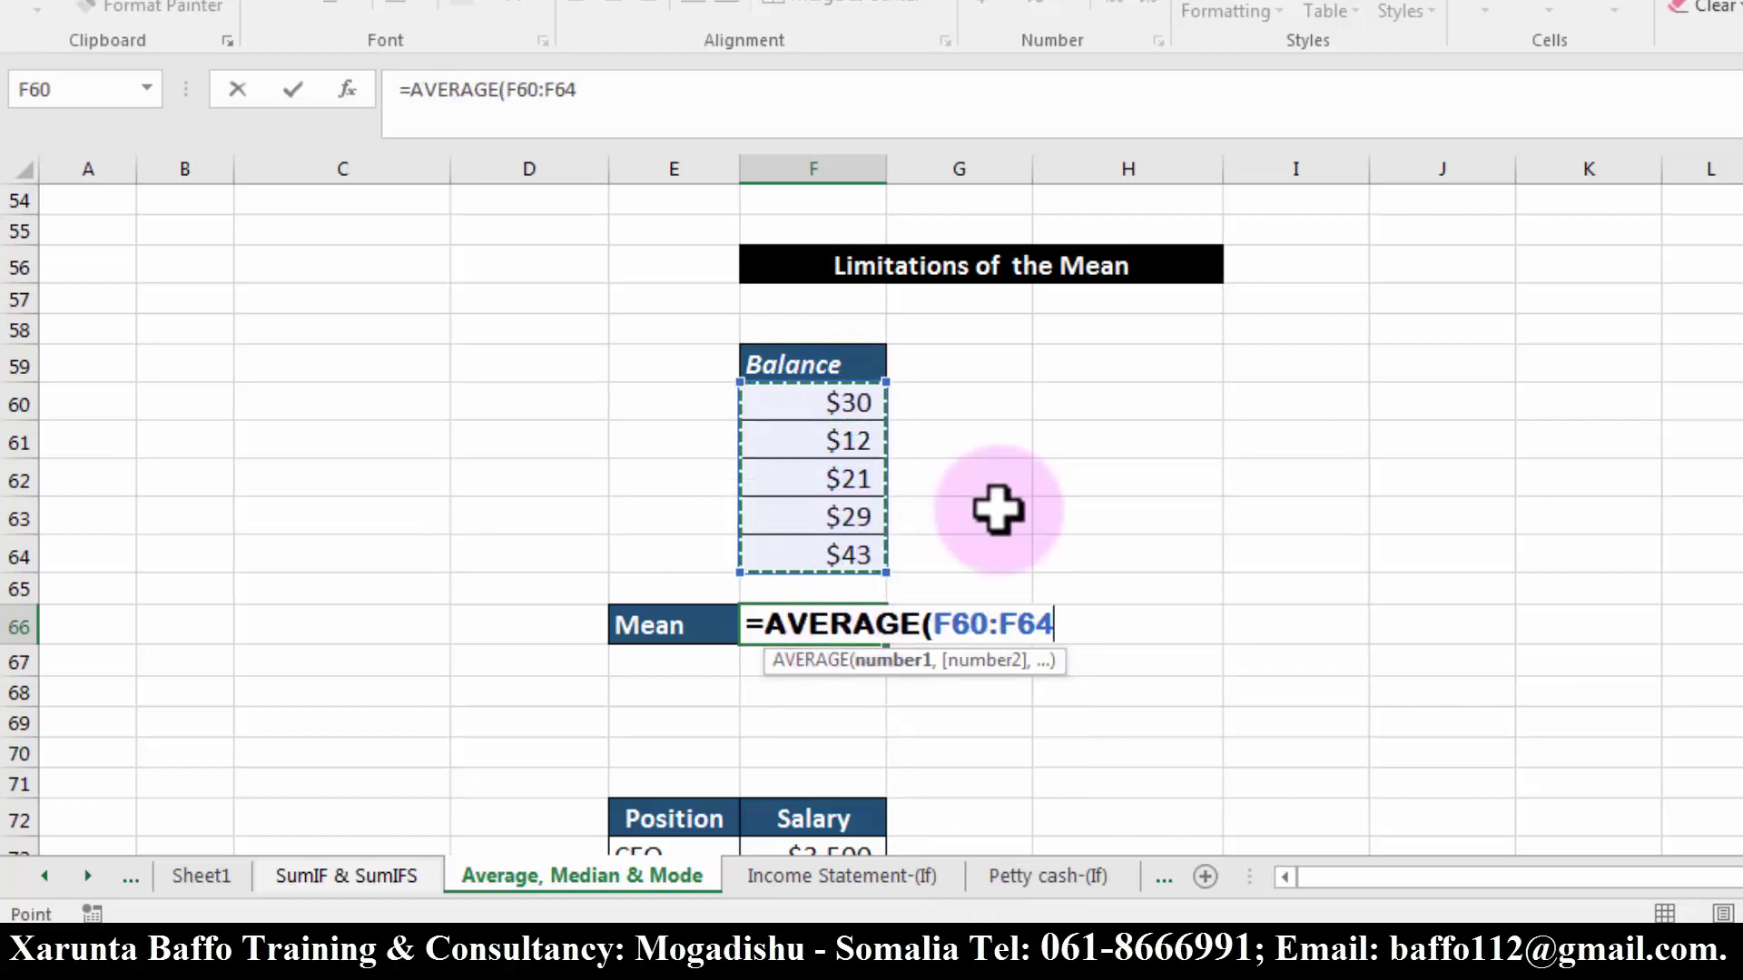
pyautogui.write(')')
pyautogui.hotkey('ctrl', 'Return')
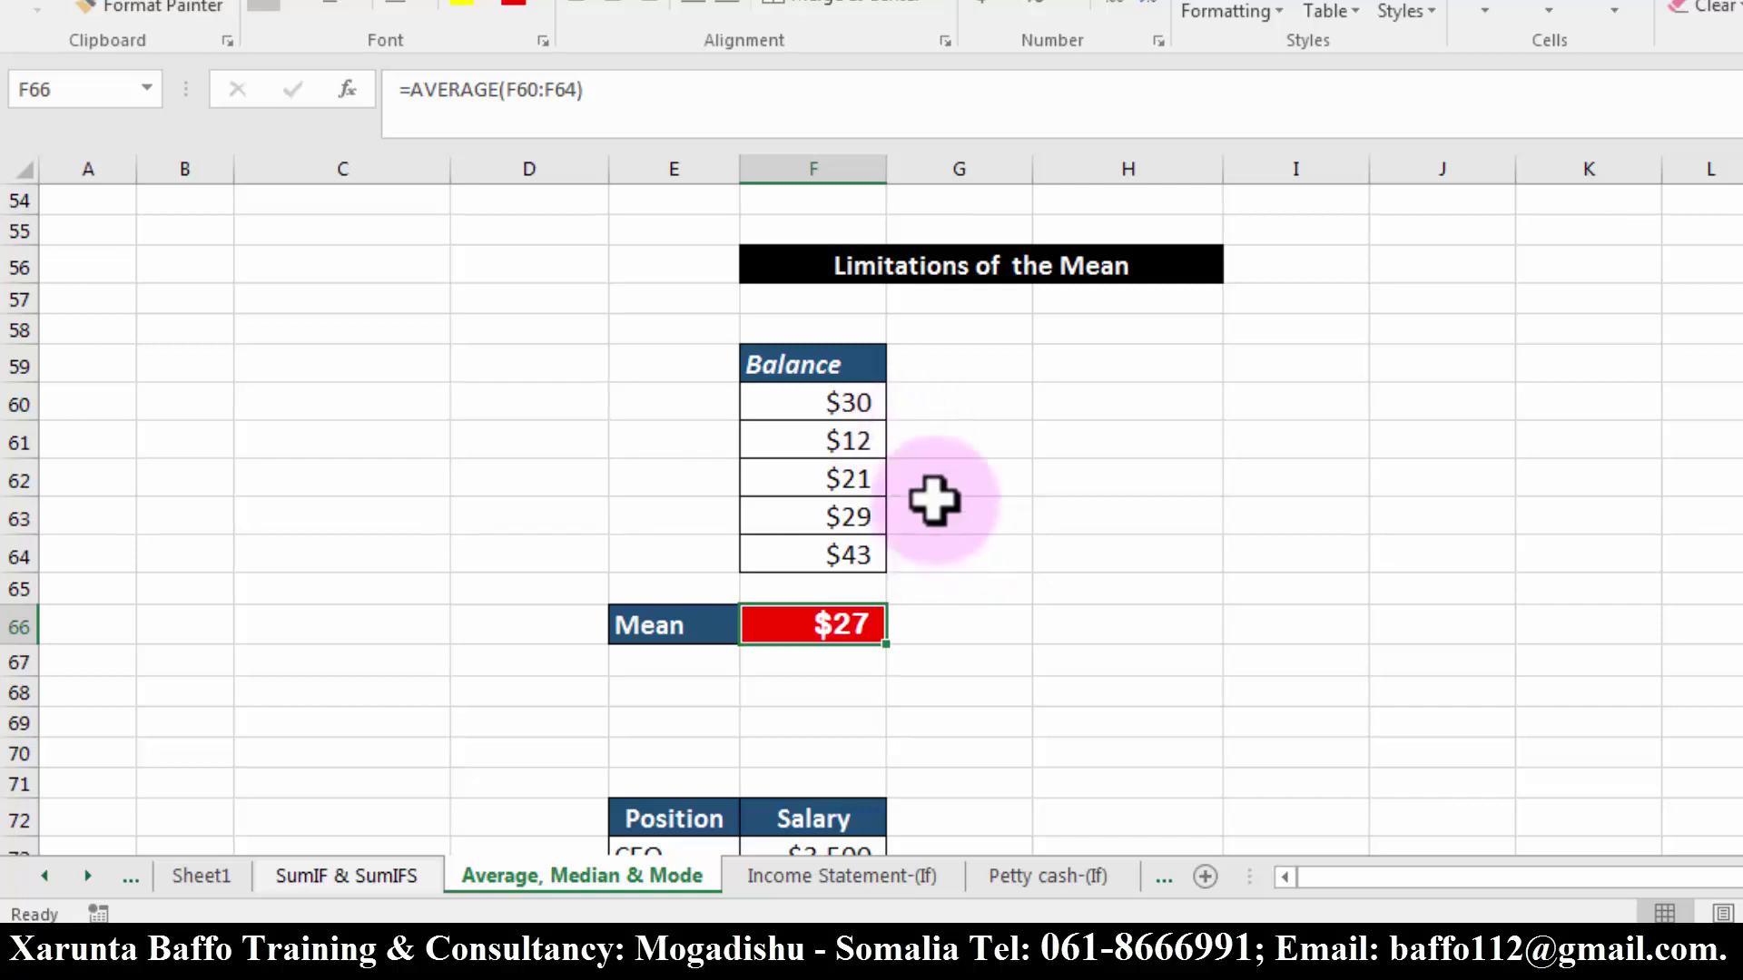
# Set the first balance in F60 to 200 and compare the mean in F66 with the balances in F61:F64.
pyautogui.click(848, 400)
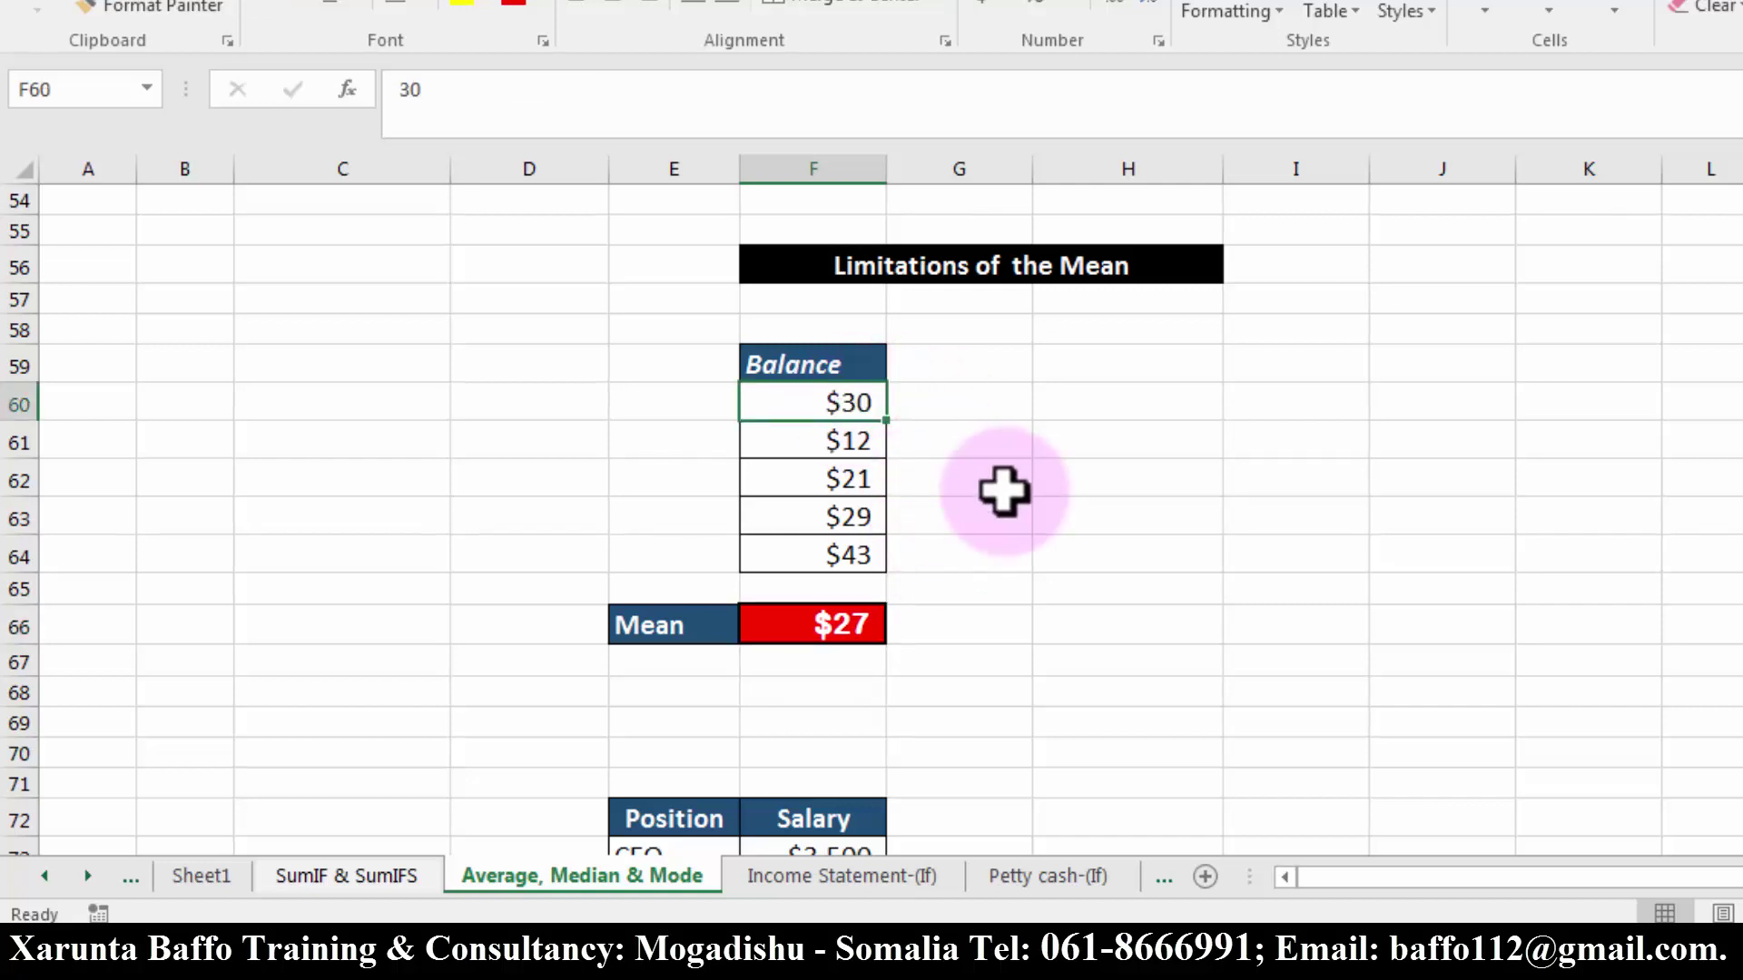
pyautogui.write('2000')
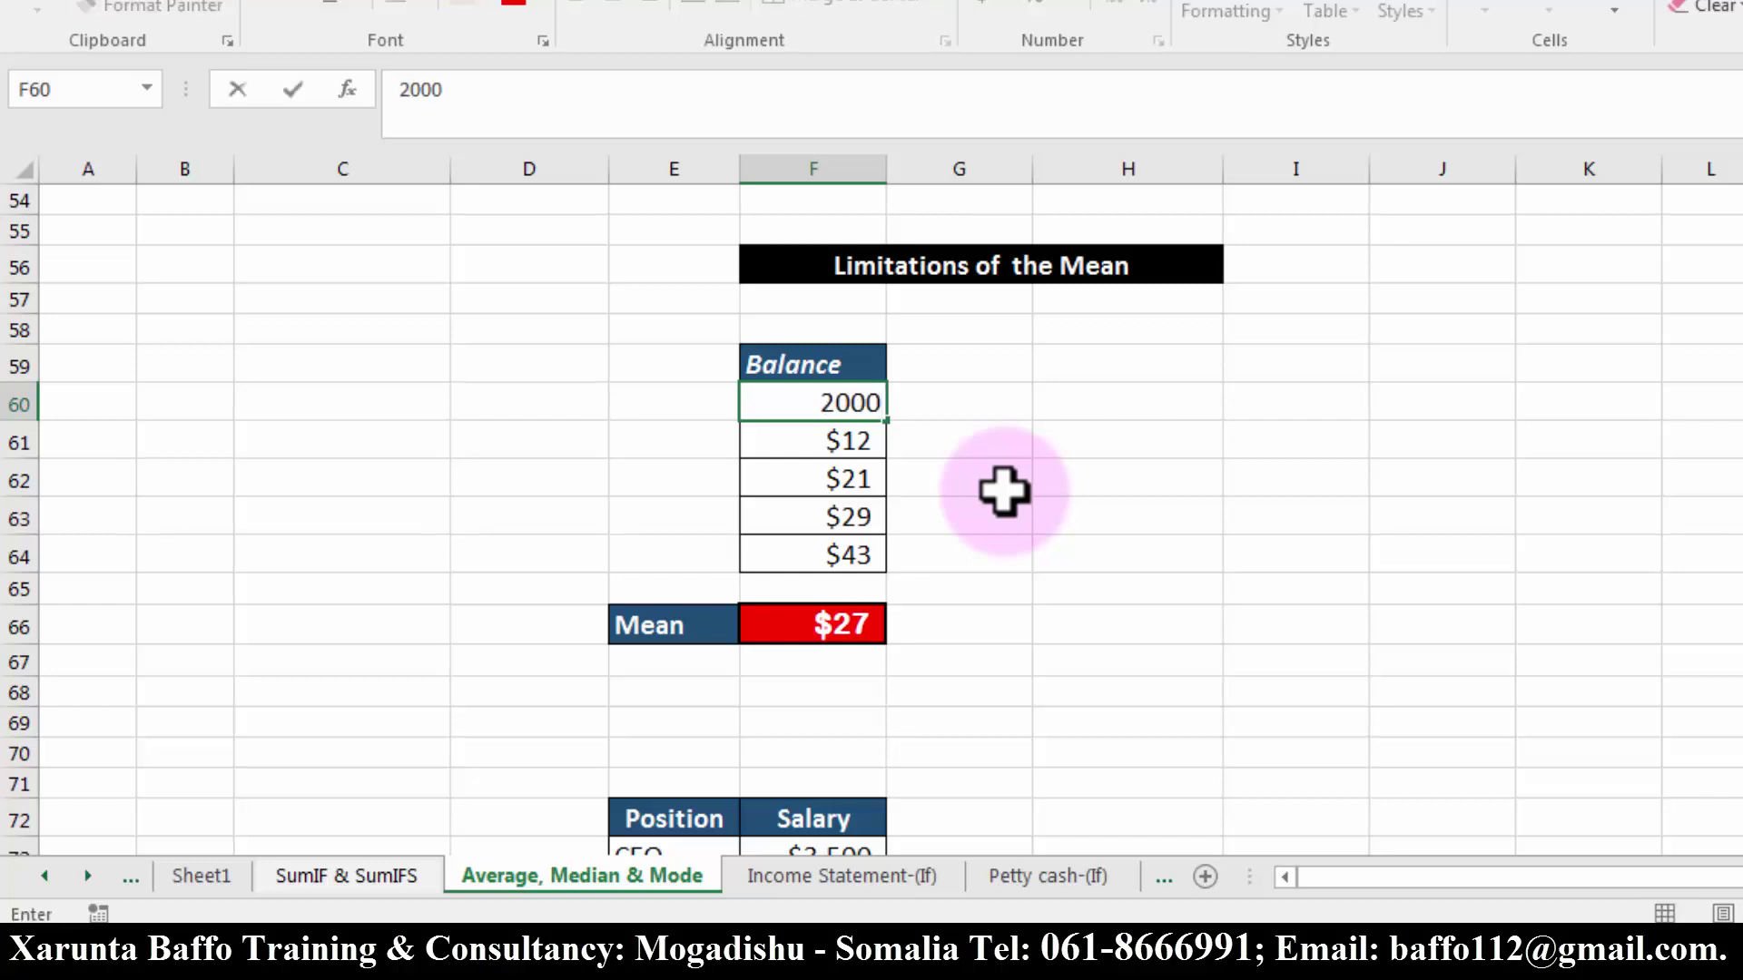
pyautogui.press('BackSpace')
pyautogui.press('Return')
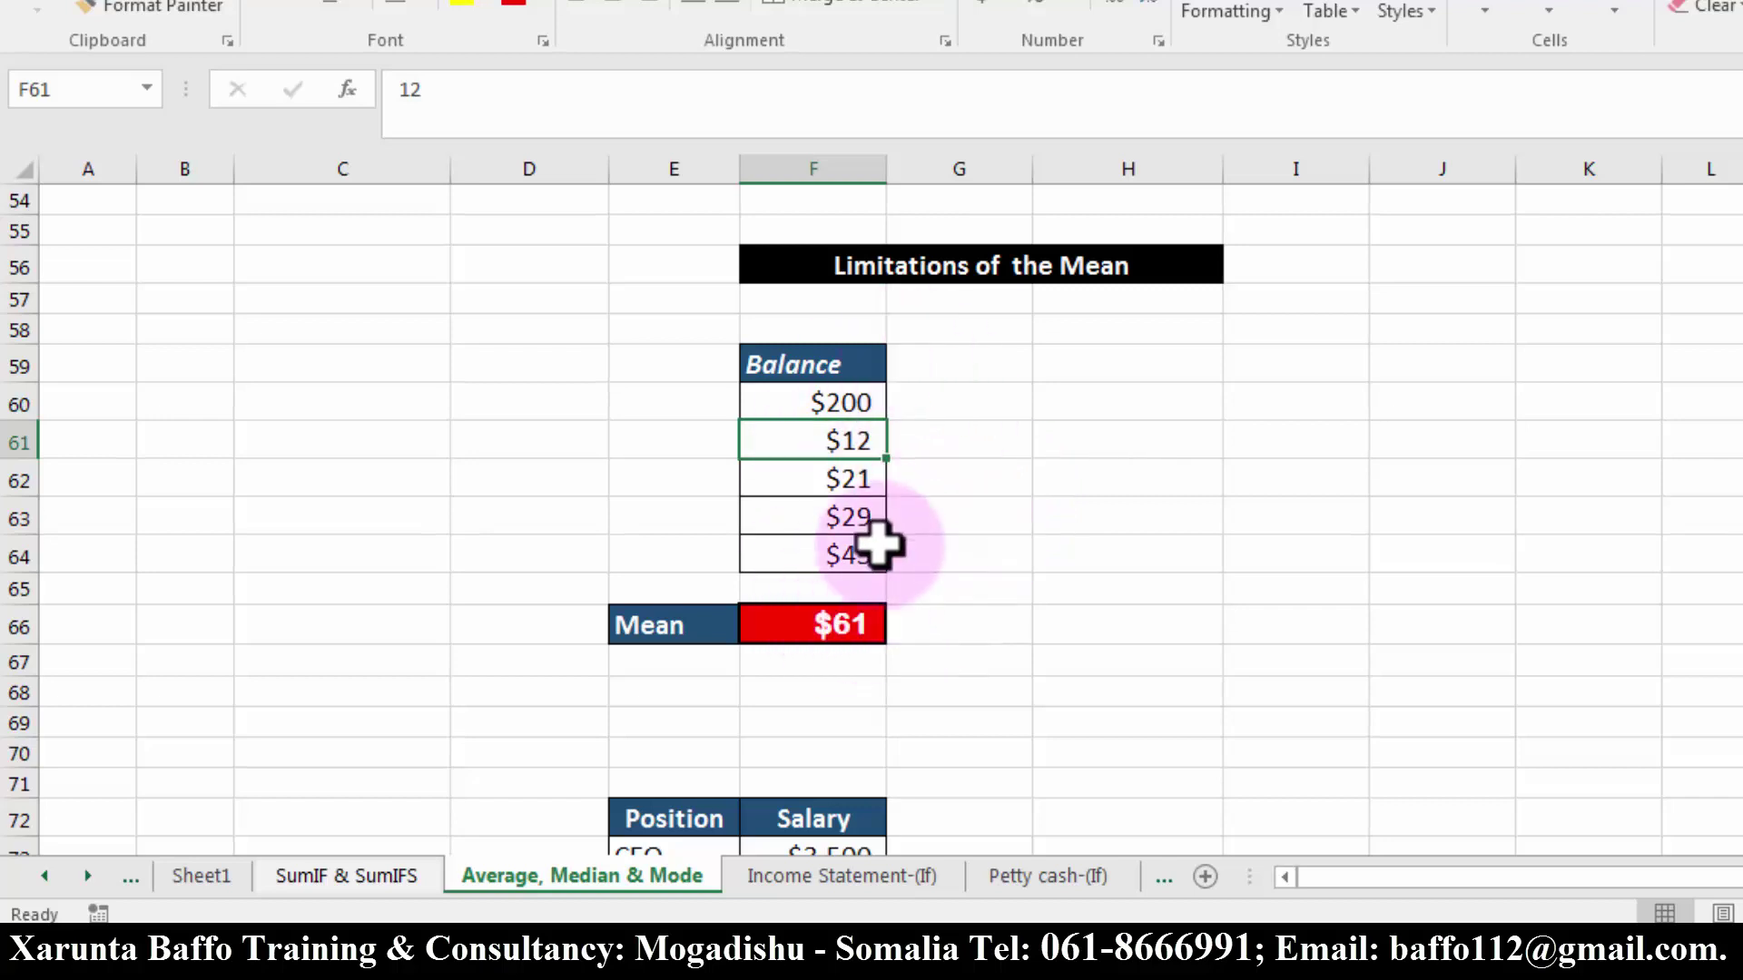
pyautogui.click(837, 627)
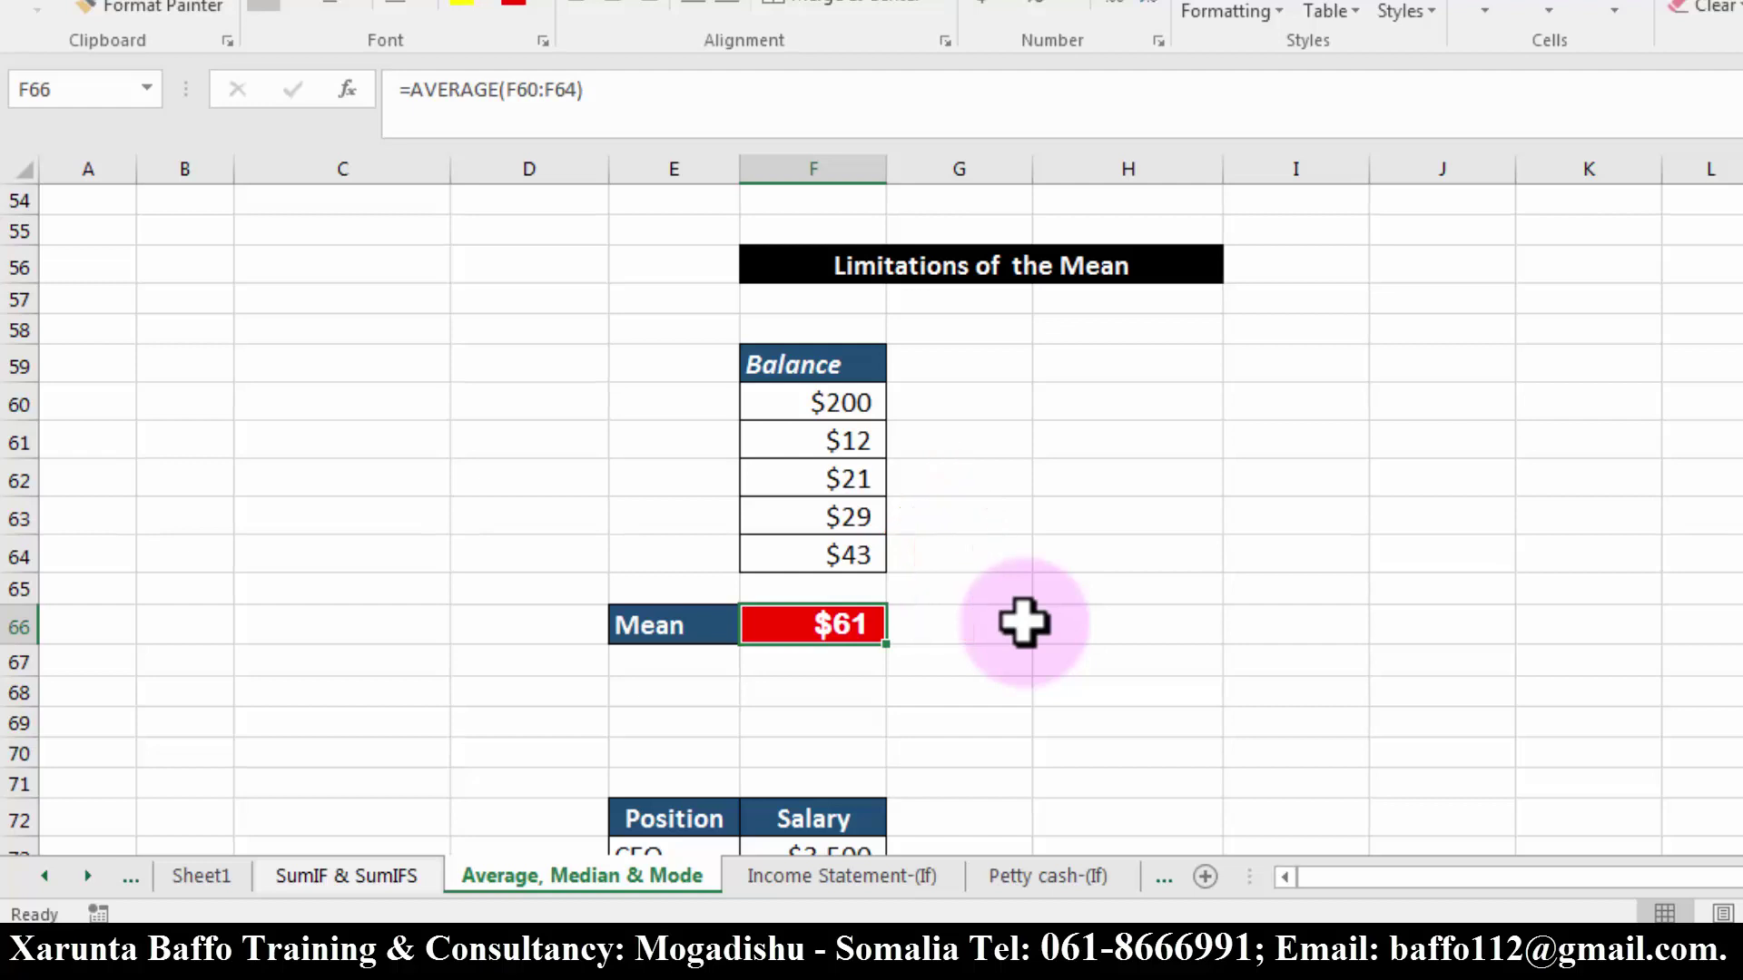
pyautogui.click(840, 397)
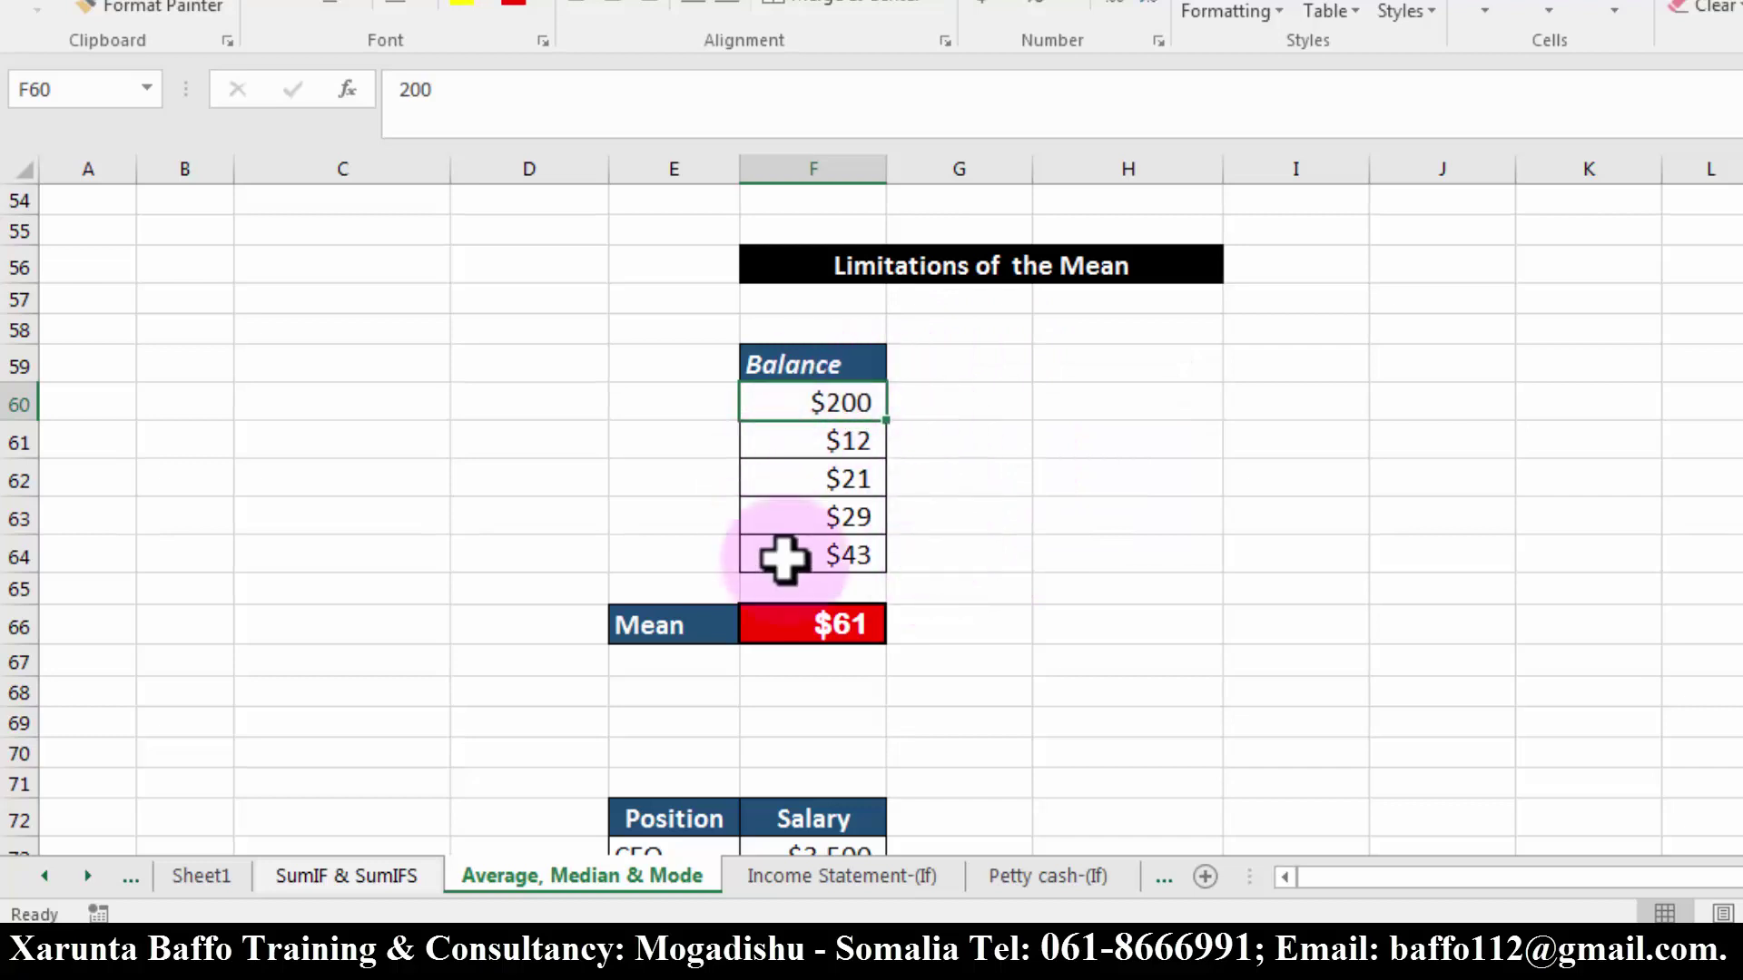
pyautogui.moveTo(854, 438); pyautogui.dragTo(858, 558)
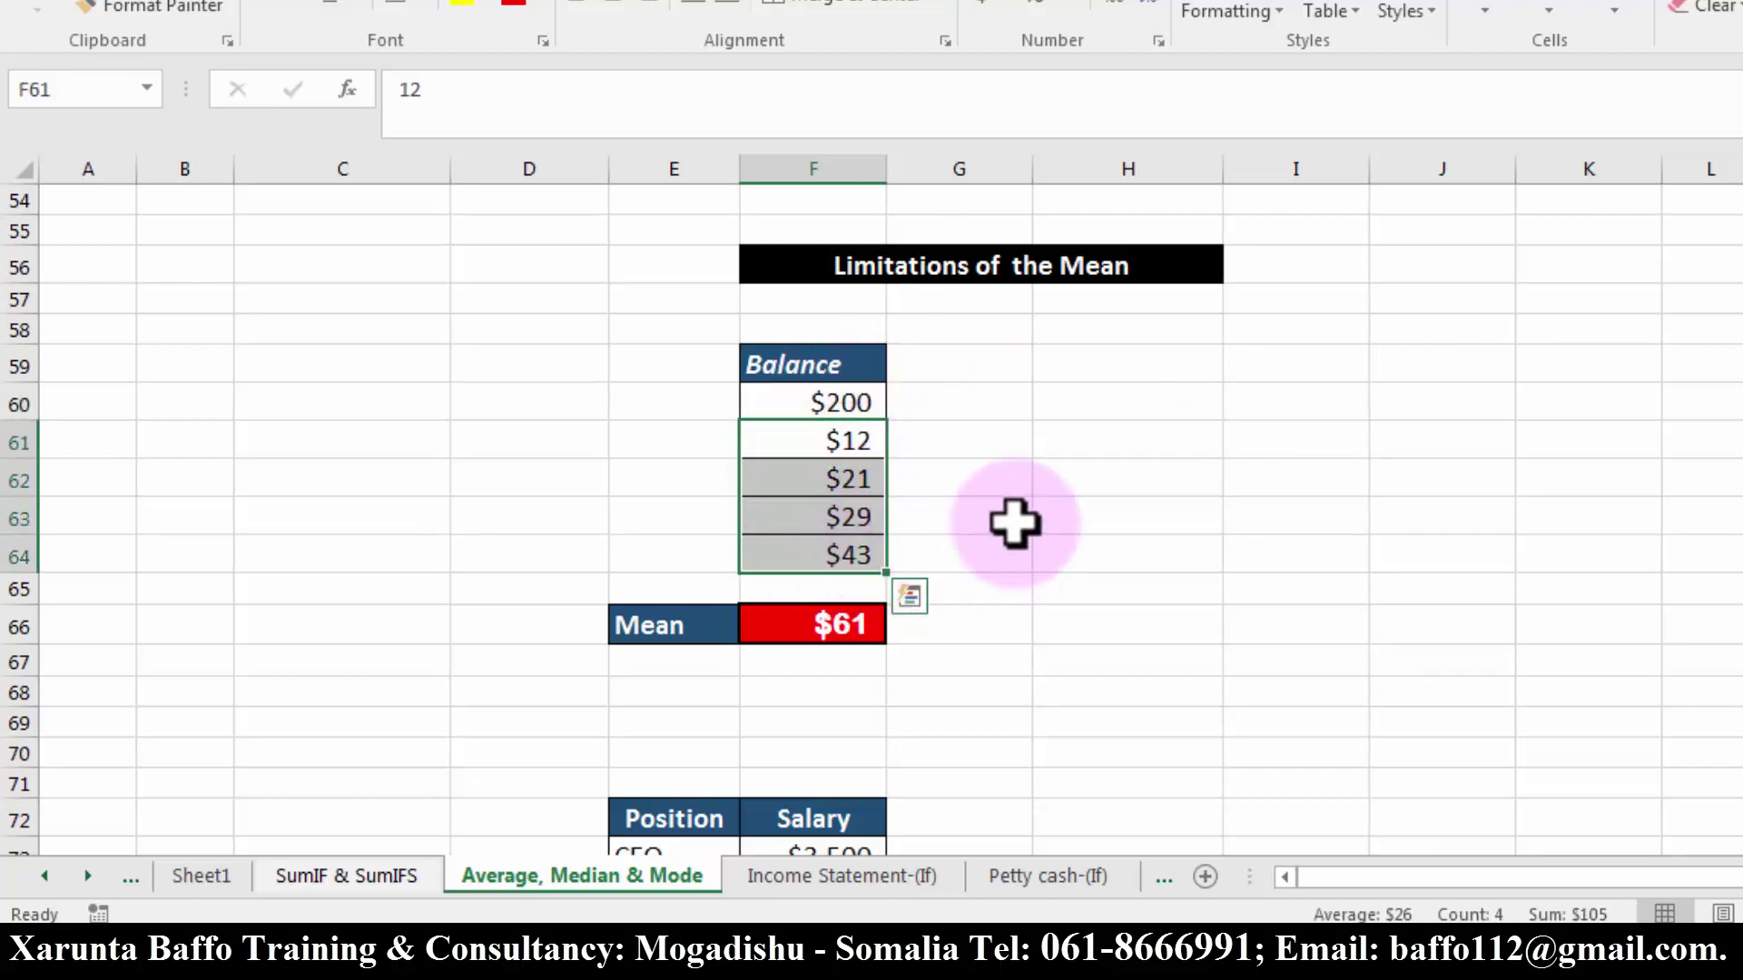
# Set the first balance in F60 to 0 and compare the mean in F66 with the two smallest balances.
pyautogui.click(835, 405)
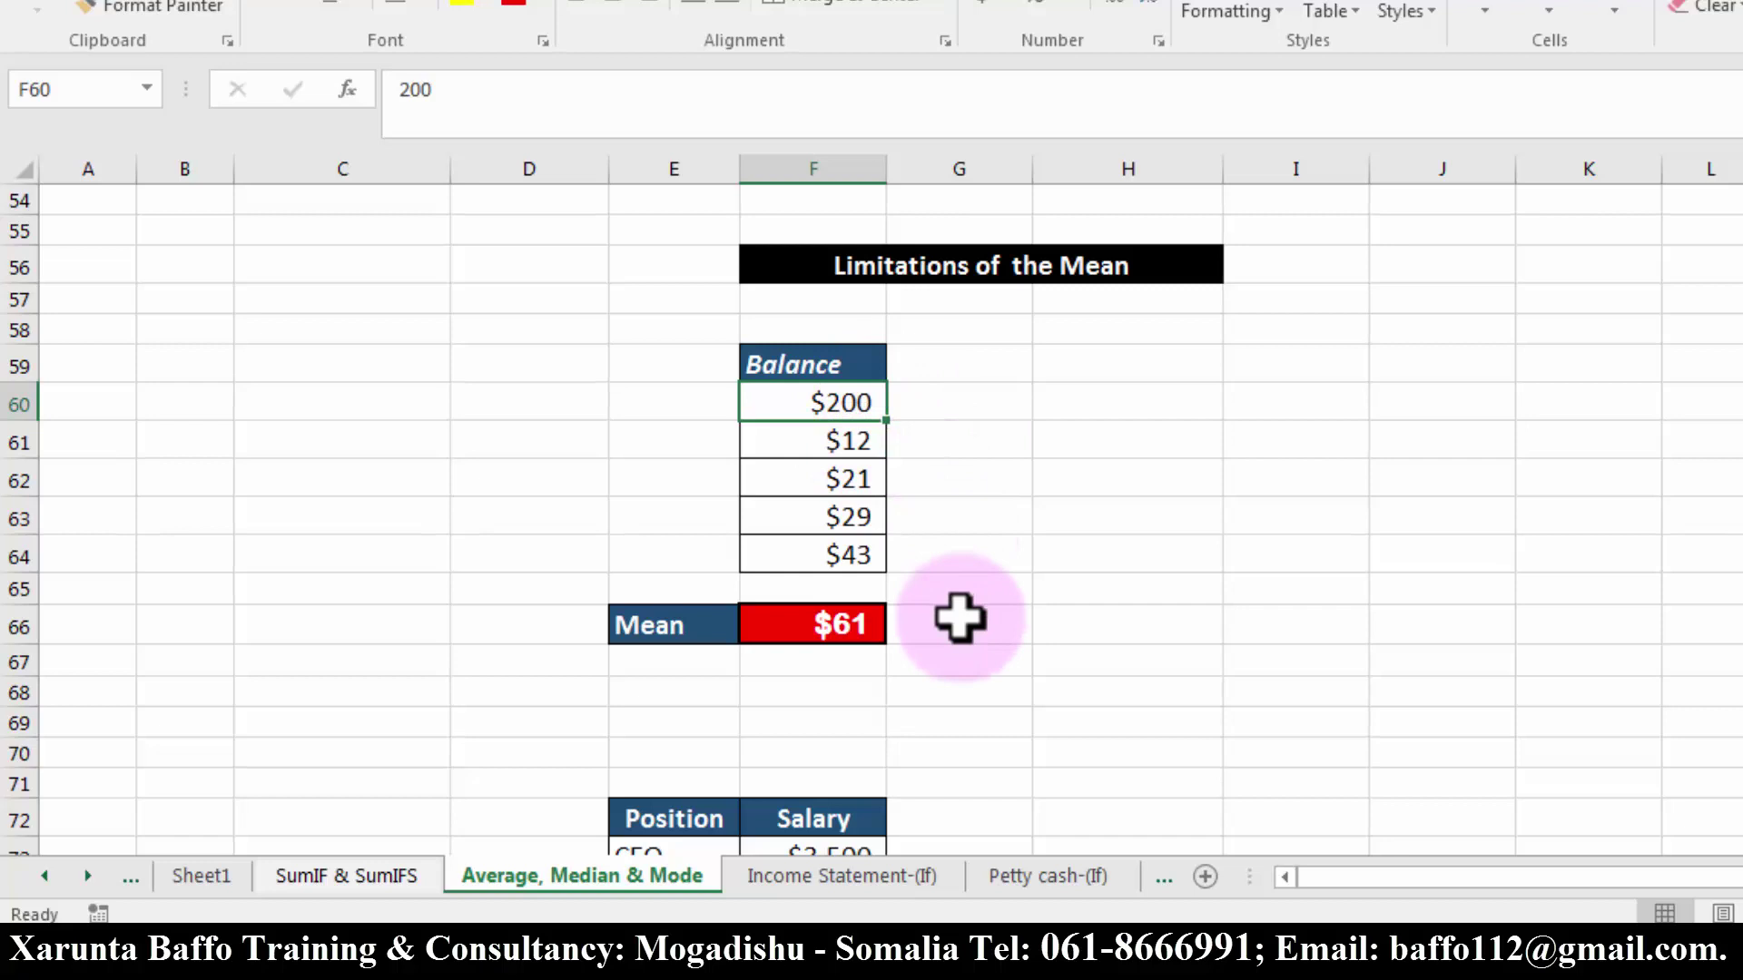
pyautogui.press('F2')
pyautogui.press('BackSpace')
pyautogui.press('BackSpace')
pyautogui.press('BackSpace')
pyautogui.write('0')
pyautogui.press('Return')
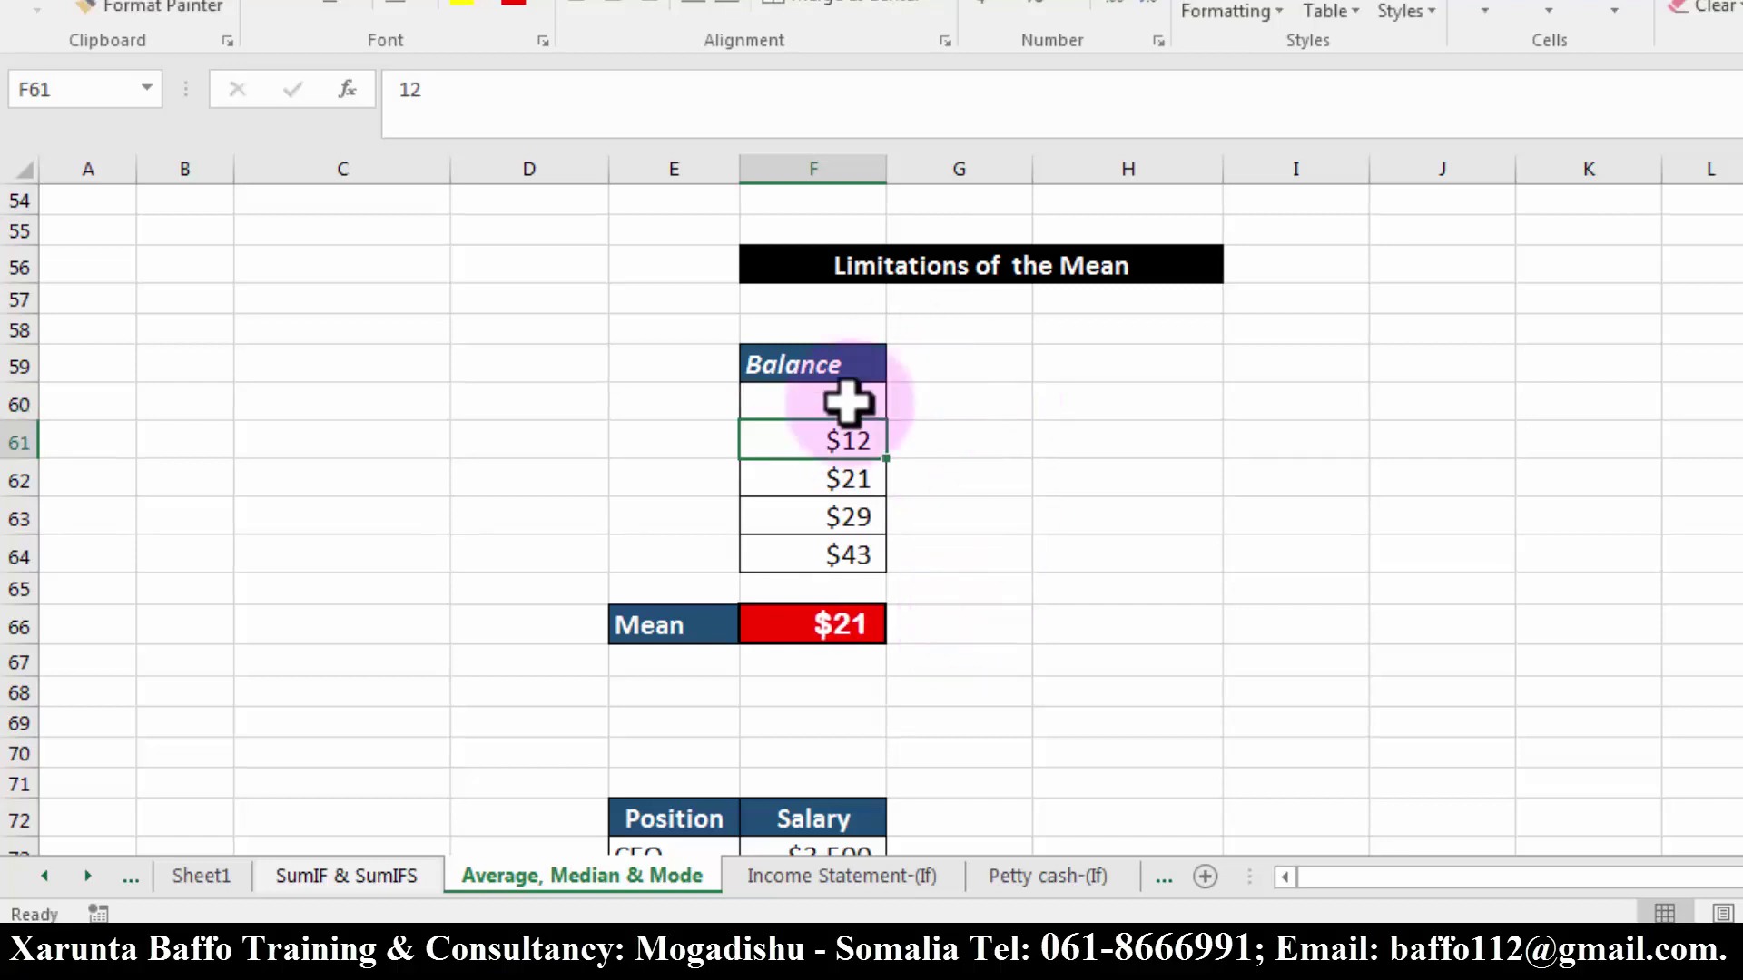
pyautogui.click(857, 618)
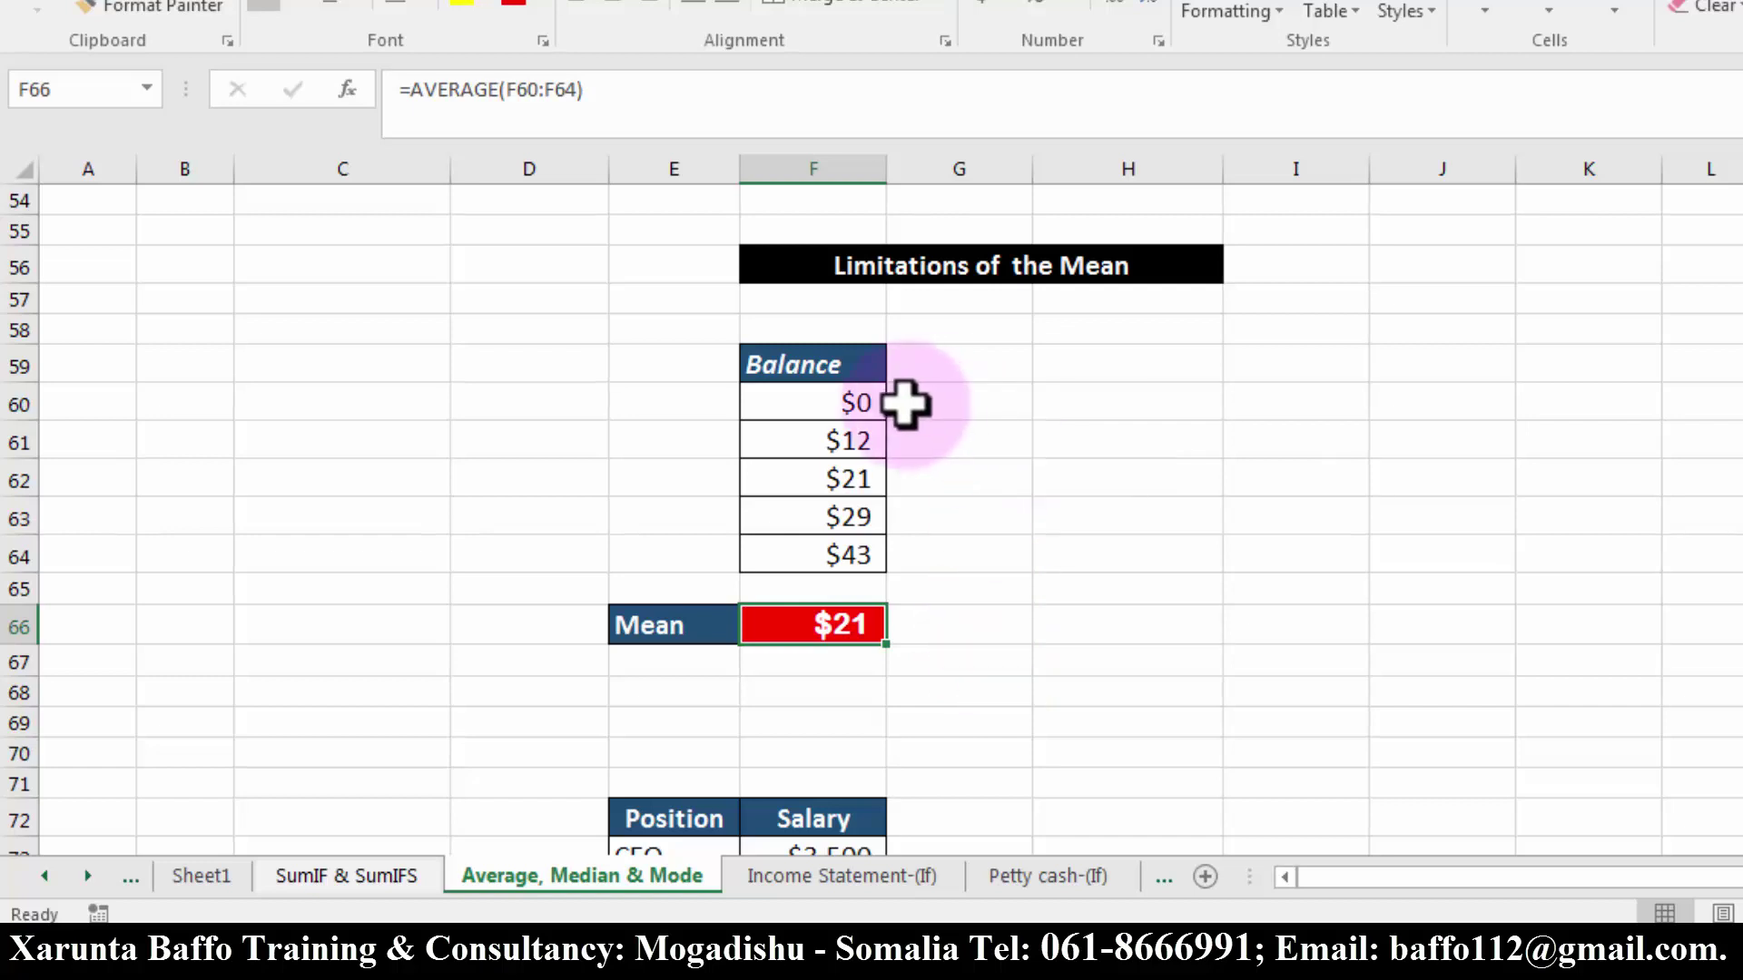
pyautogui.click(863, 392)
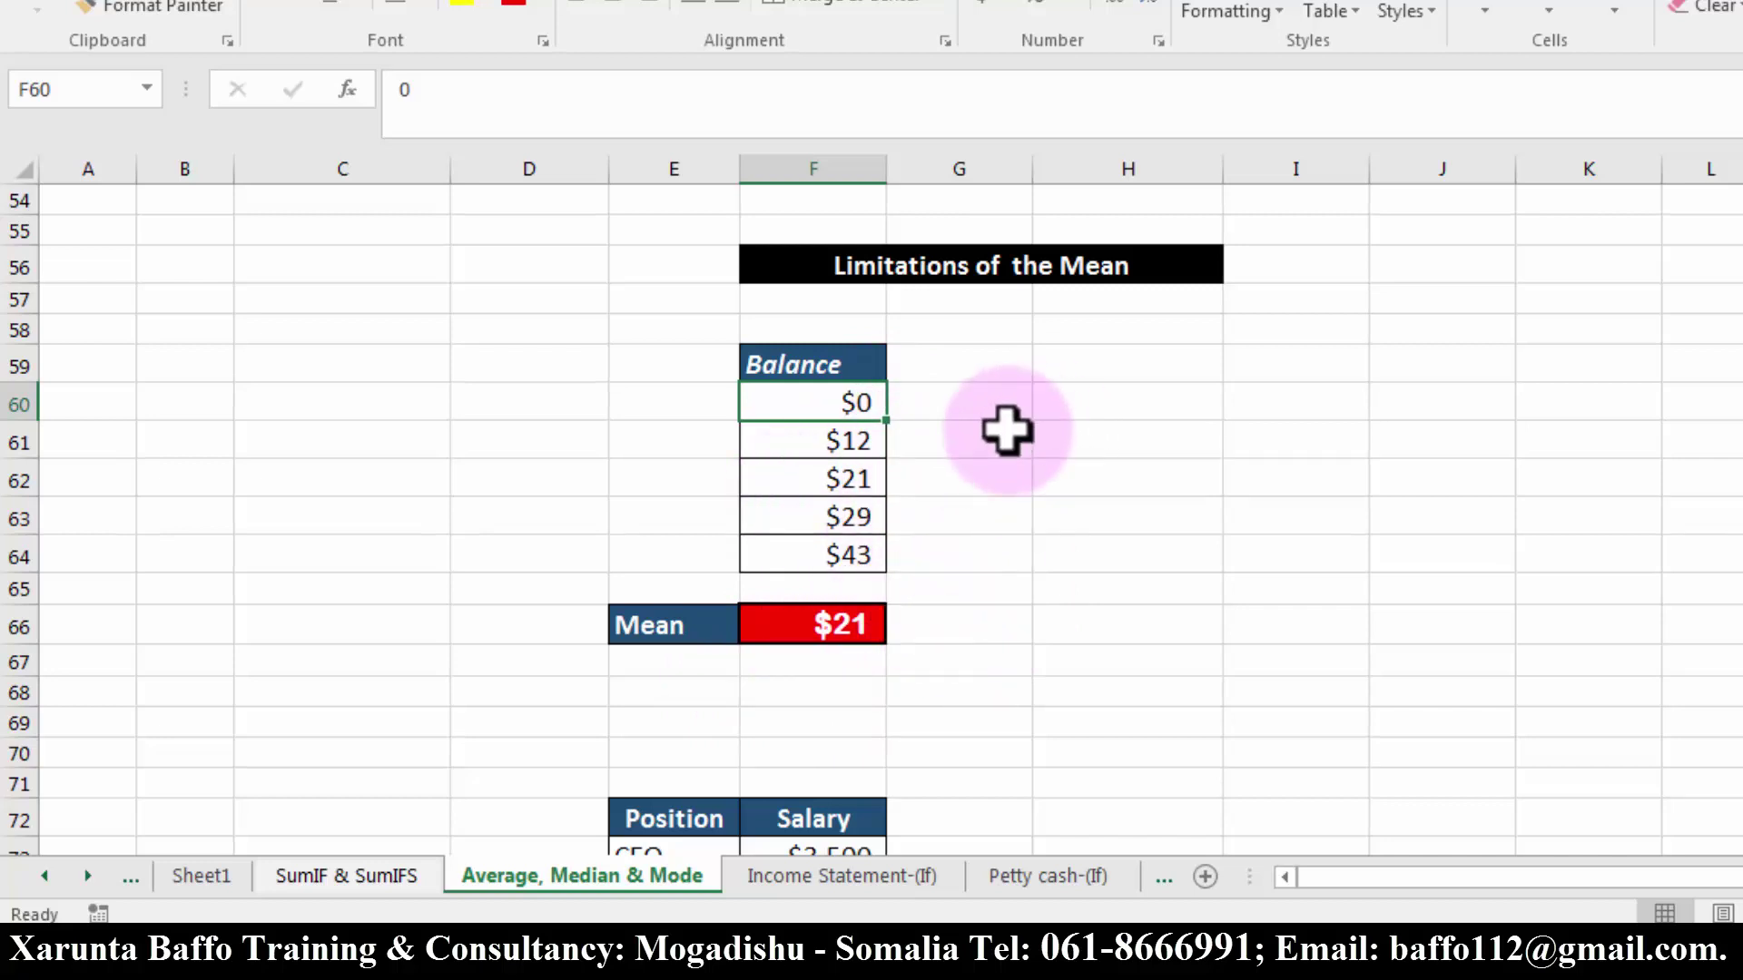
pyautogui.click(856, 620)
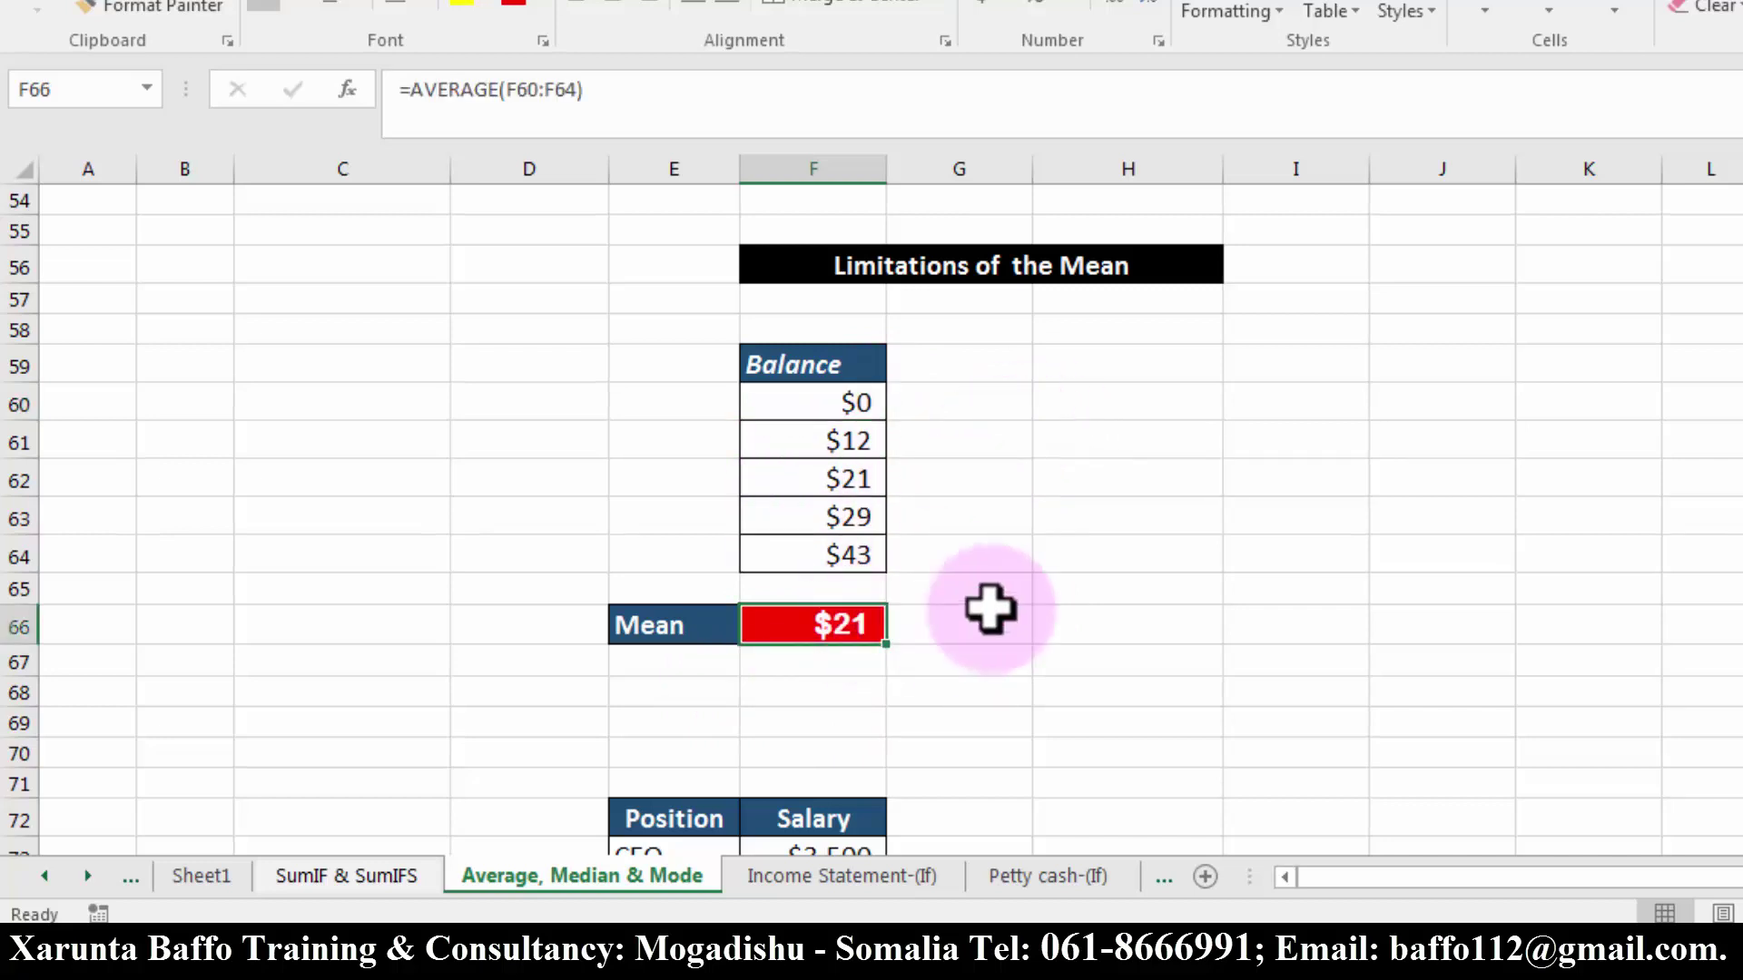
pyautogui.click(860, 402)
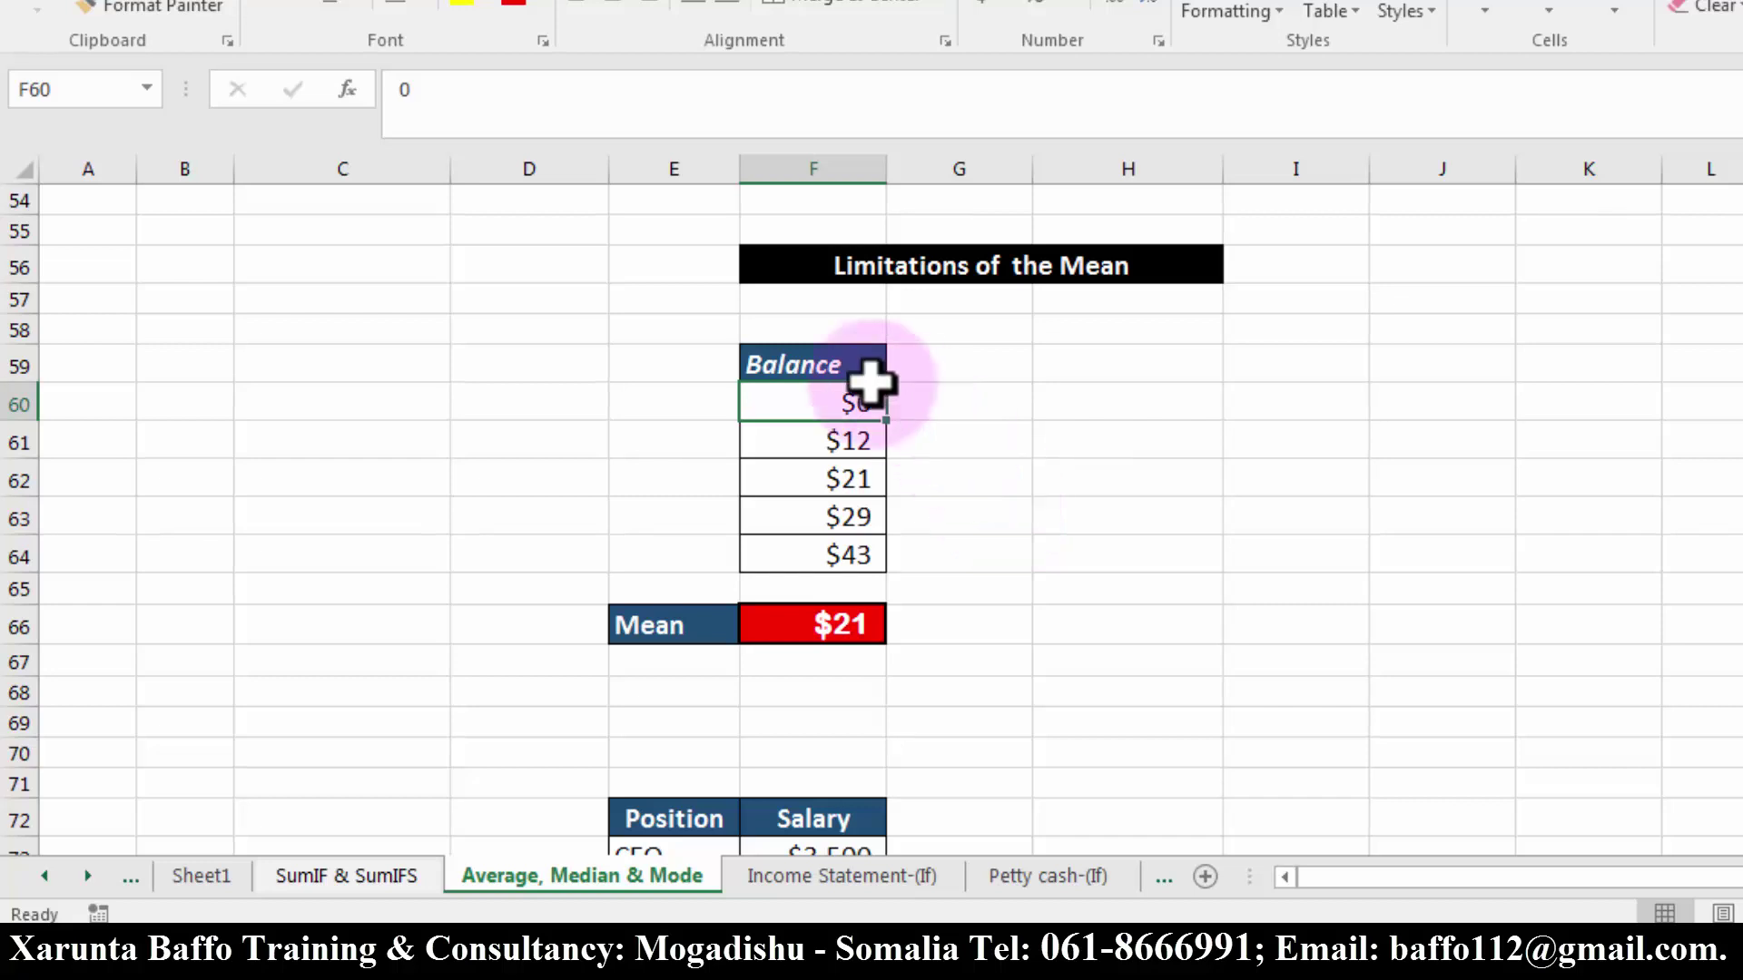
pyautogui.moveTo(841, 405); pyautogui.dragTo(894, 445)
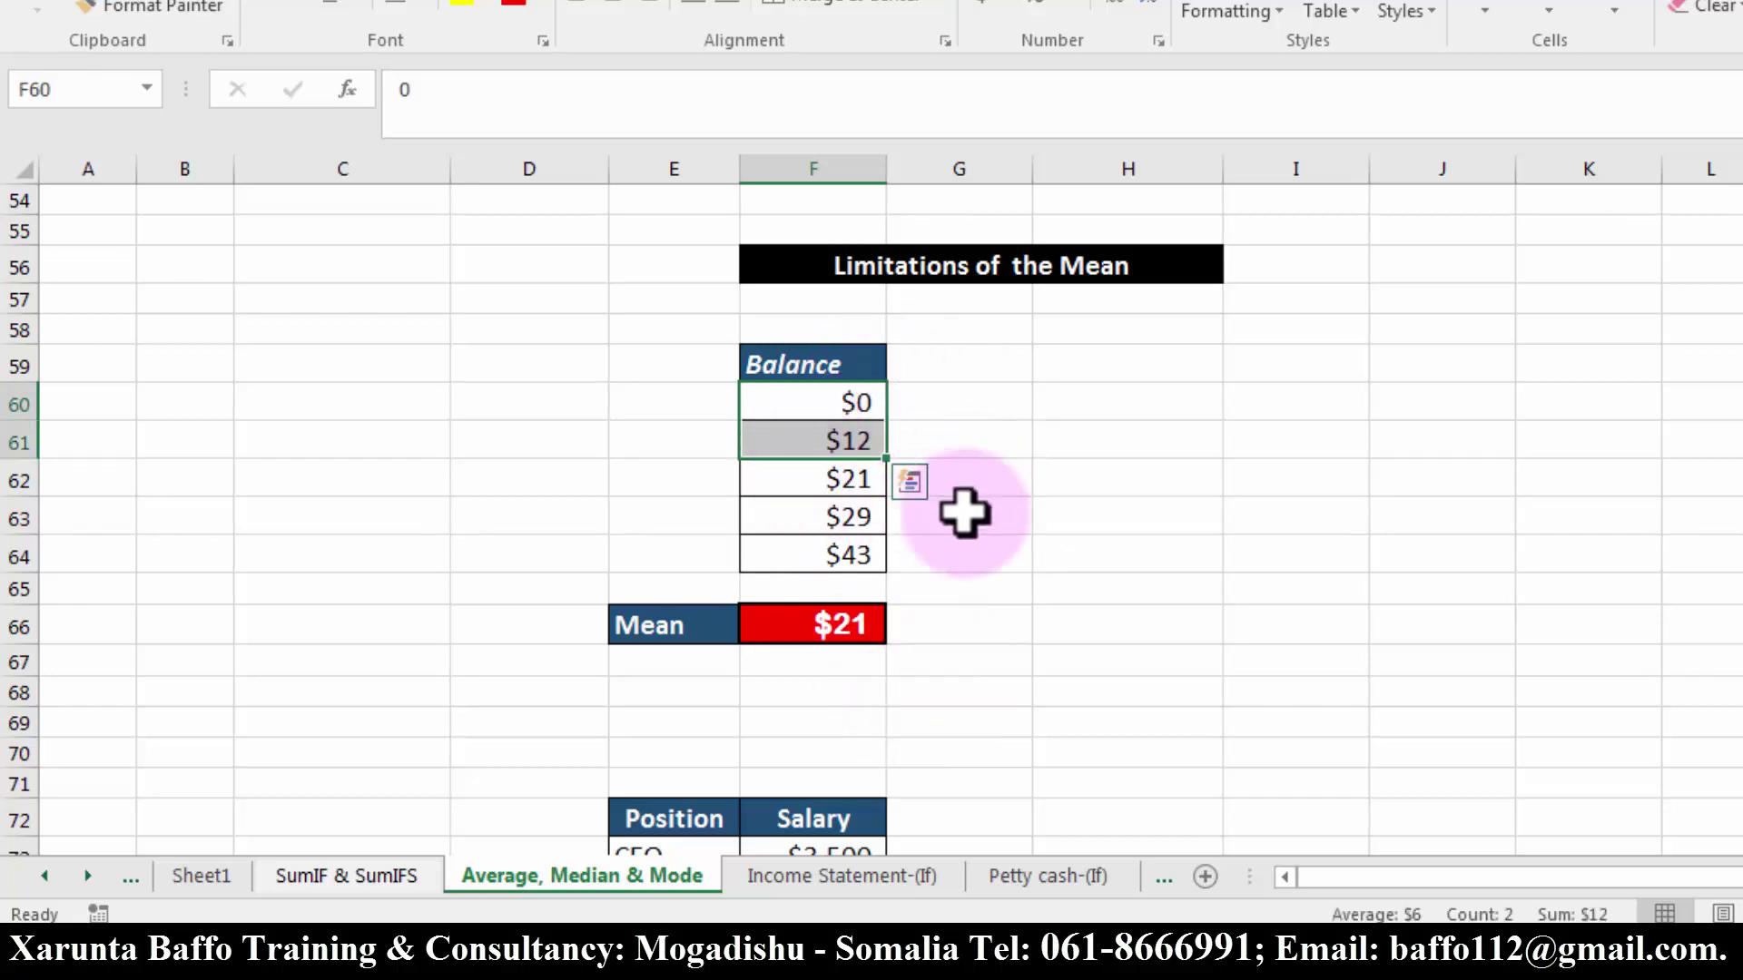
# Set the first balance in F60 to 2000 and compare the recalculated mean in F66 with the other four balances.
pyautogui.click(858, 400)
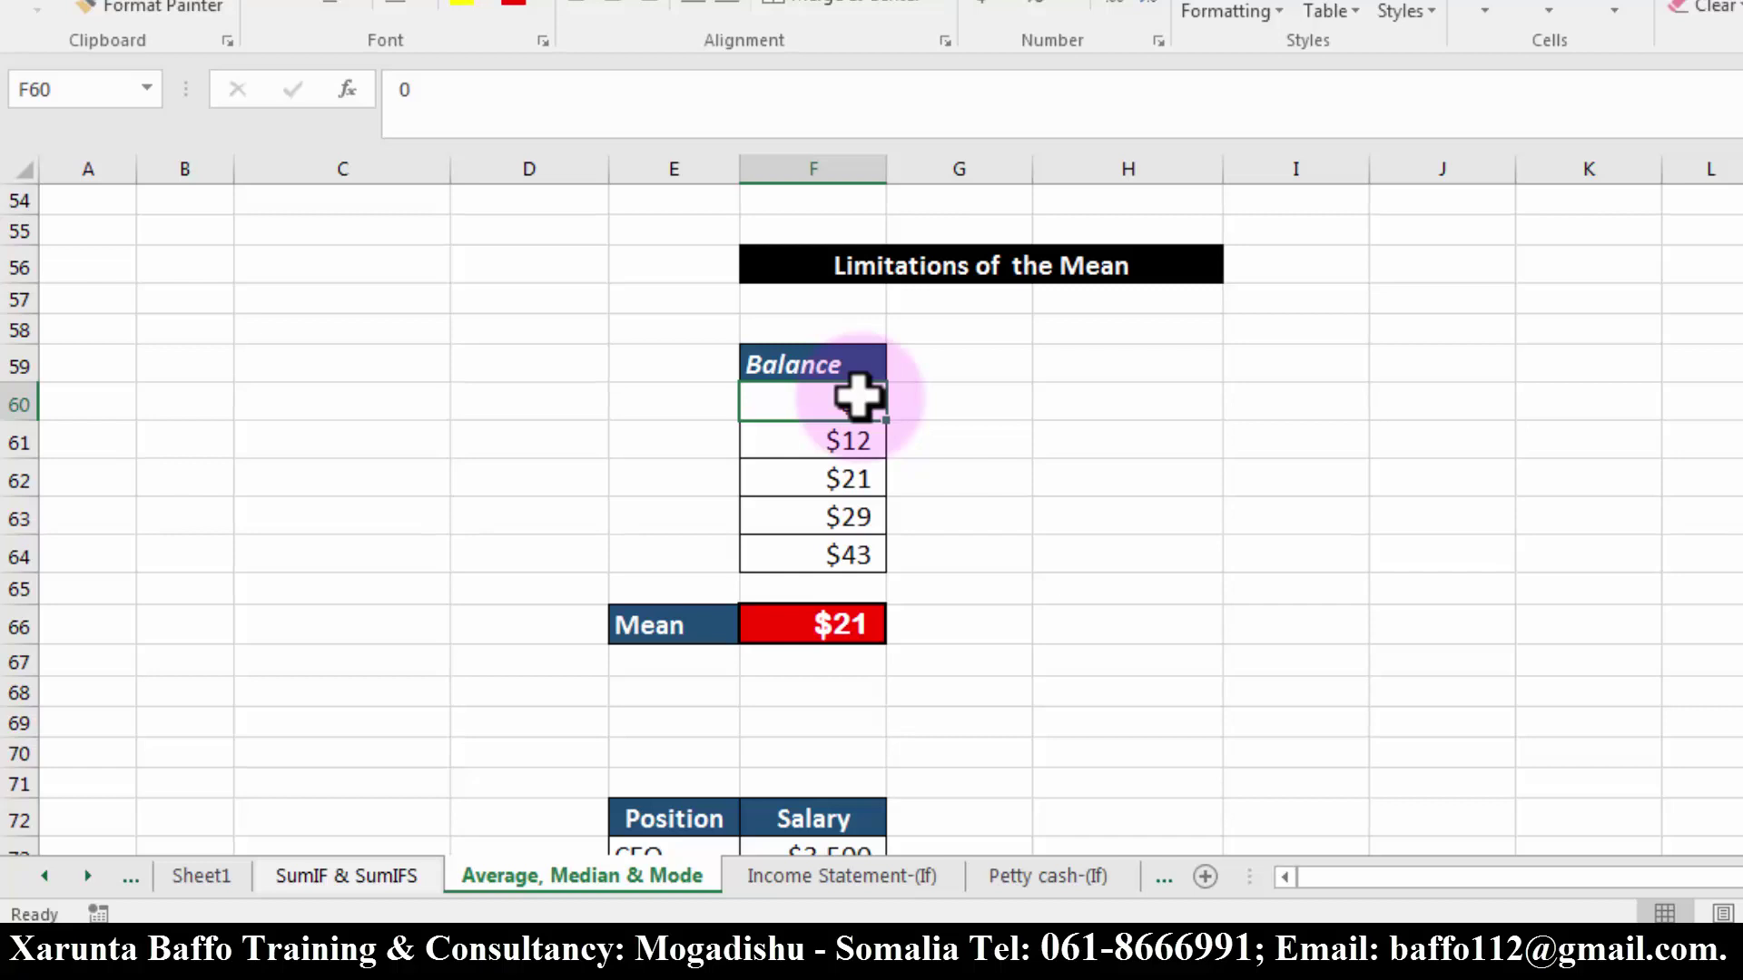
pyautogui.write('2,00')
pyautogui.write('000')
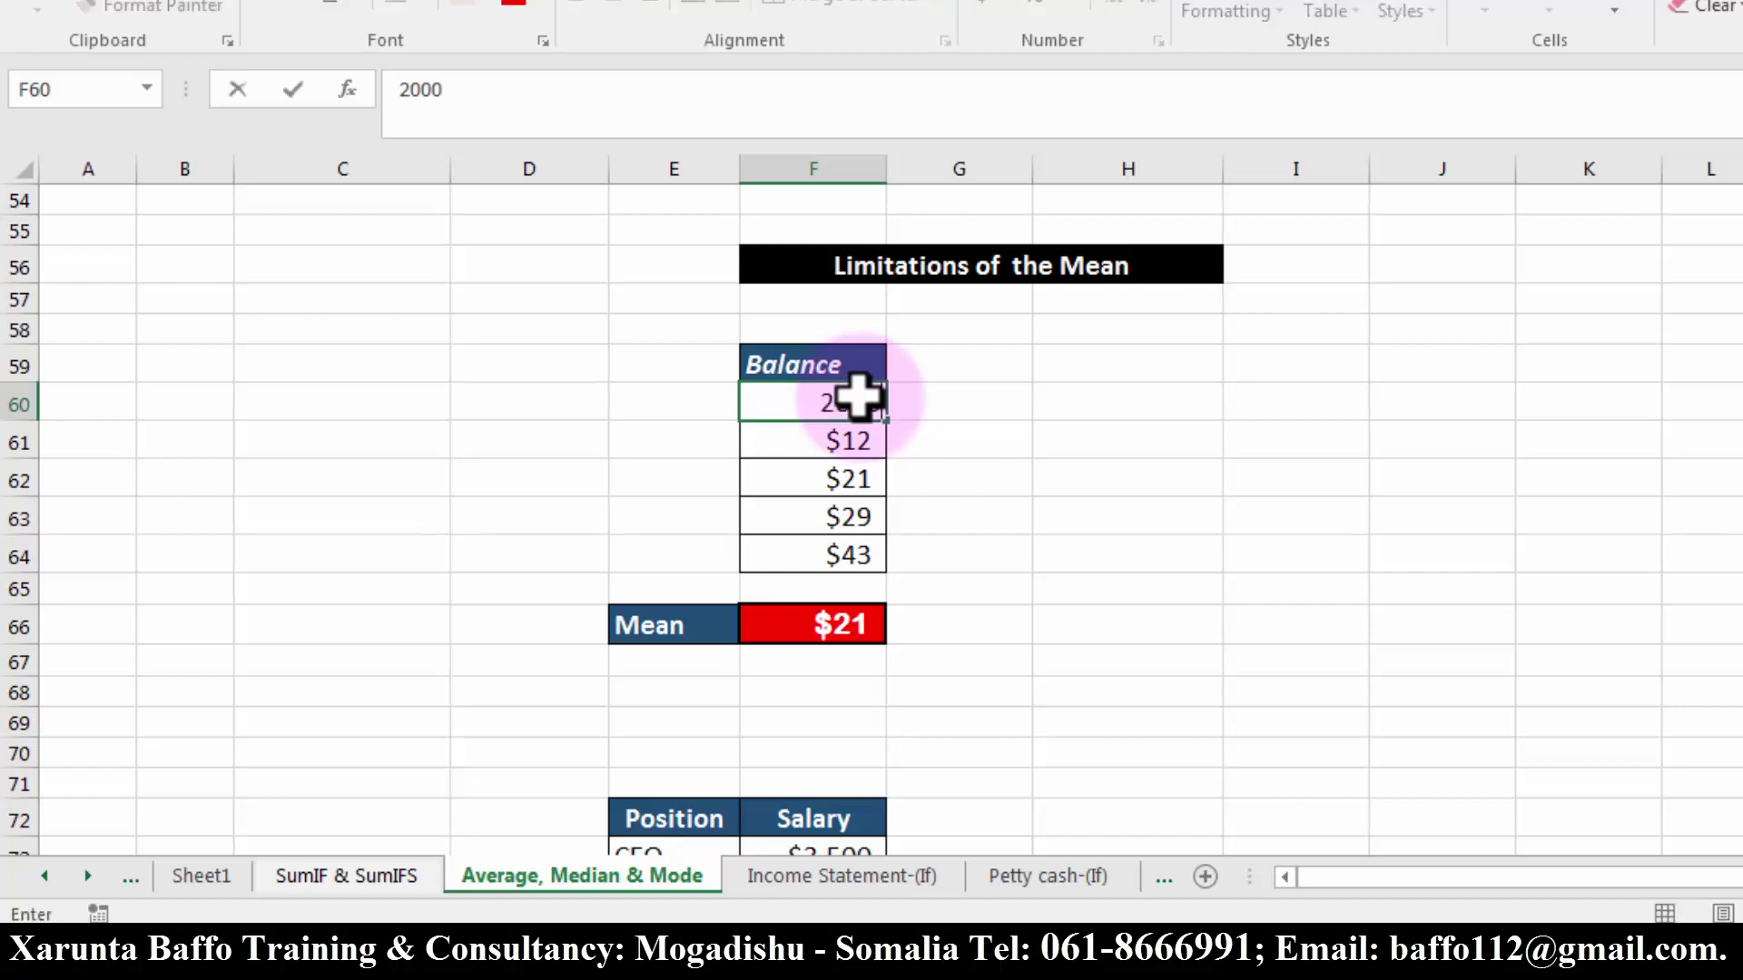
pyautogui.press('Return')
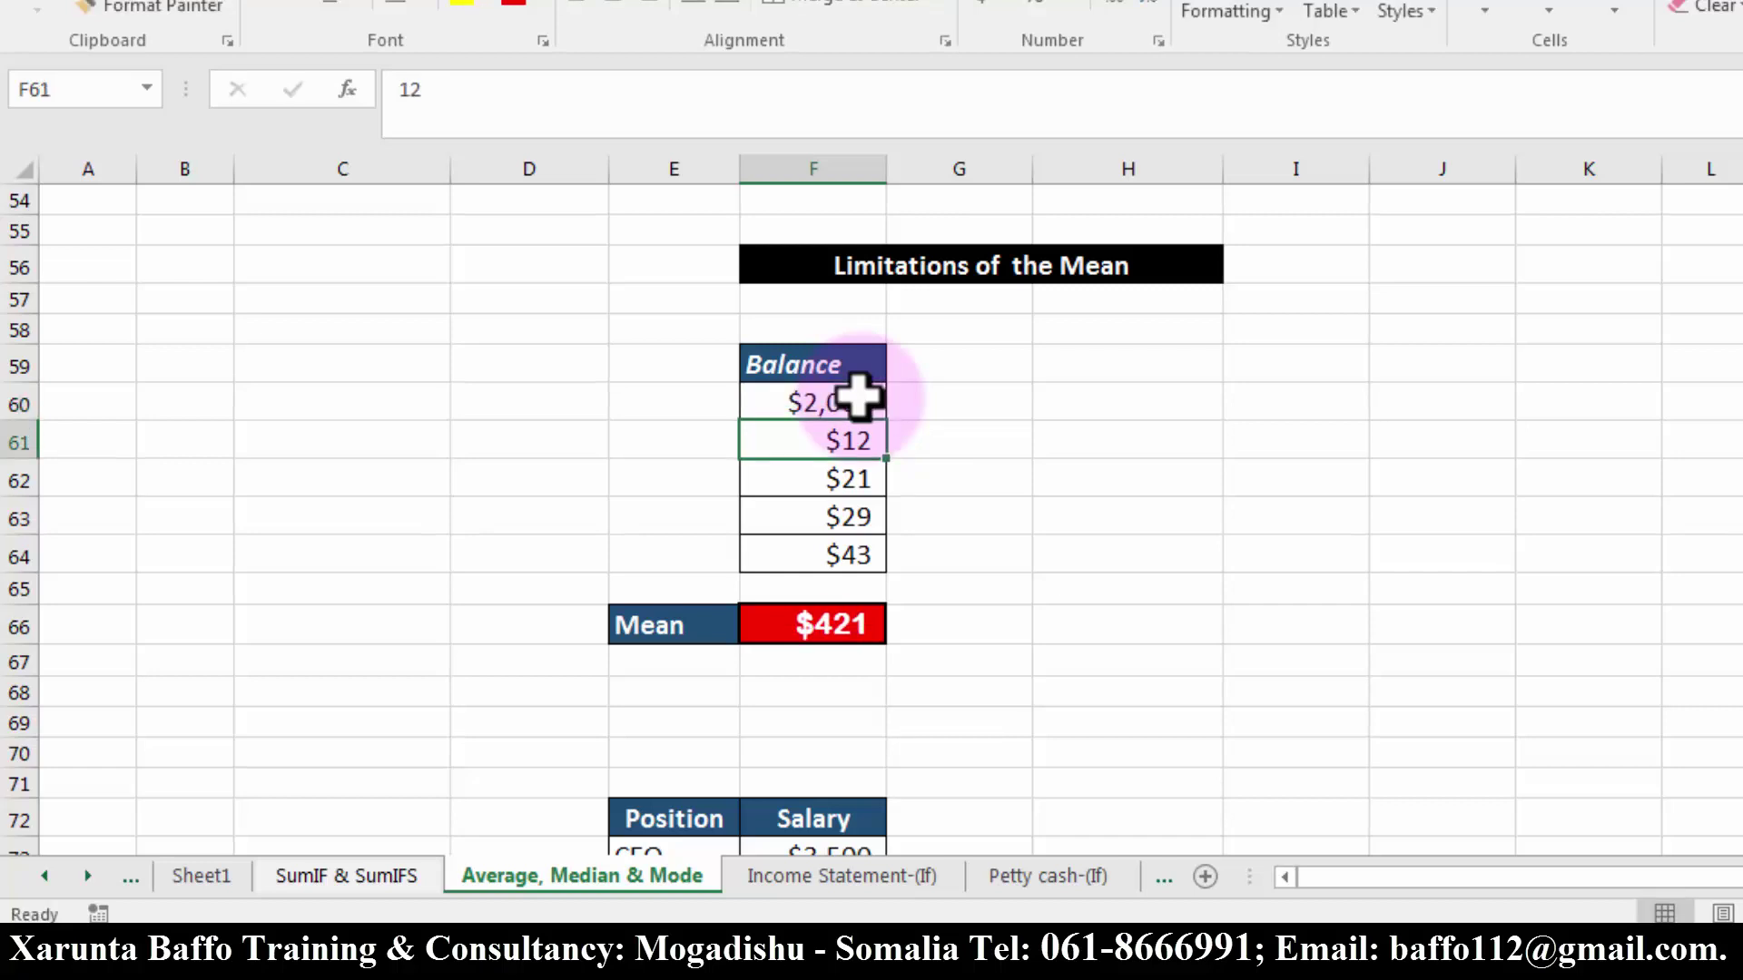
pyautogui.click(831, 625)
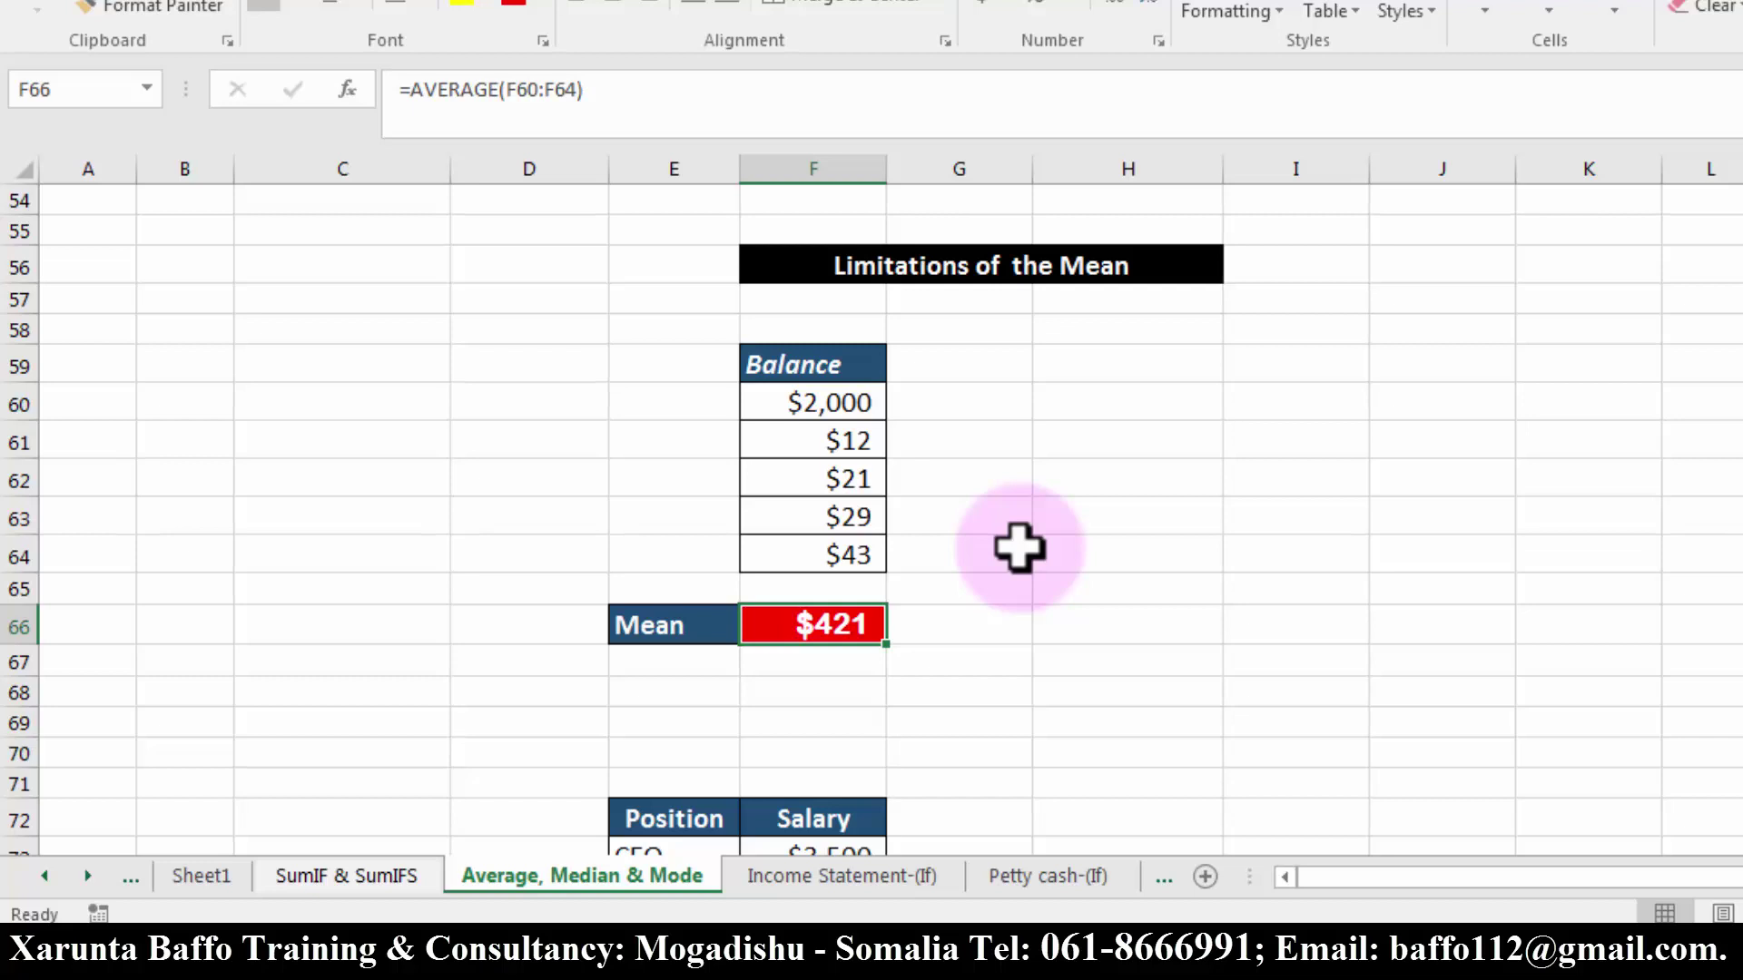
pyautogui.moveTo(847, 442); pyautogui.dragTo(915, 538)
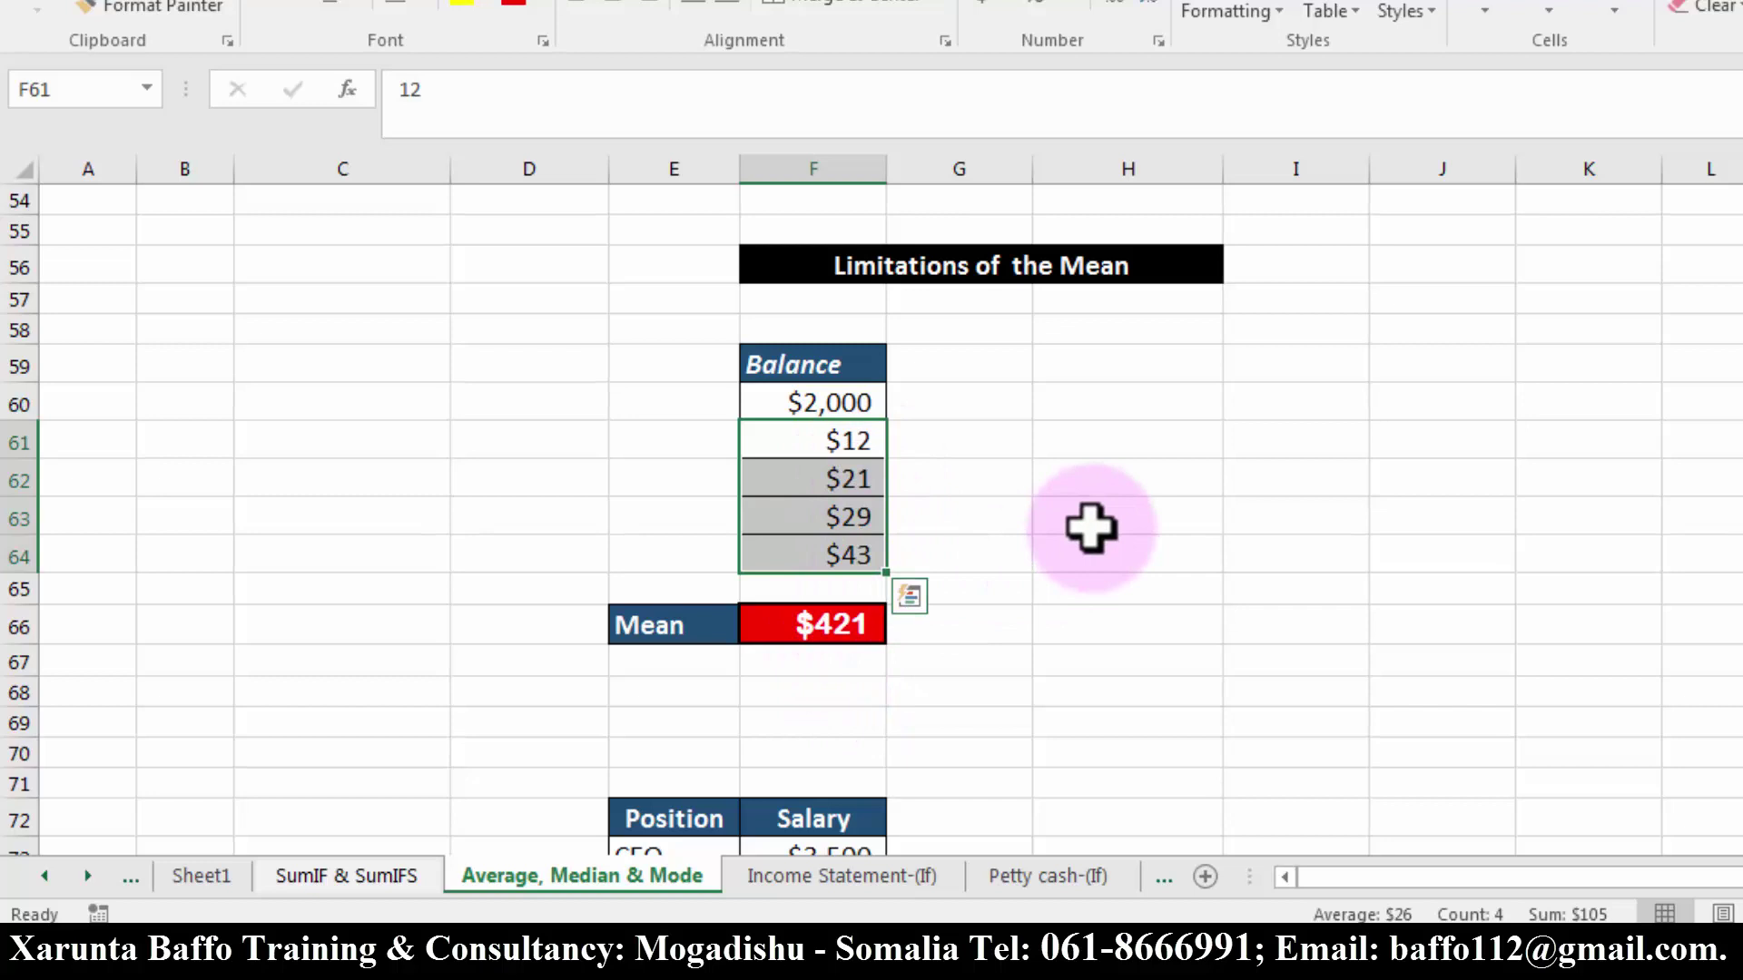
pyautogui.click(840, 403)
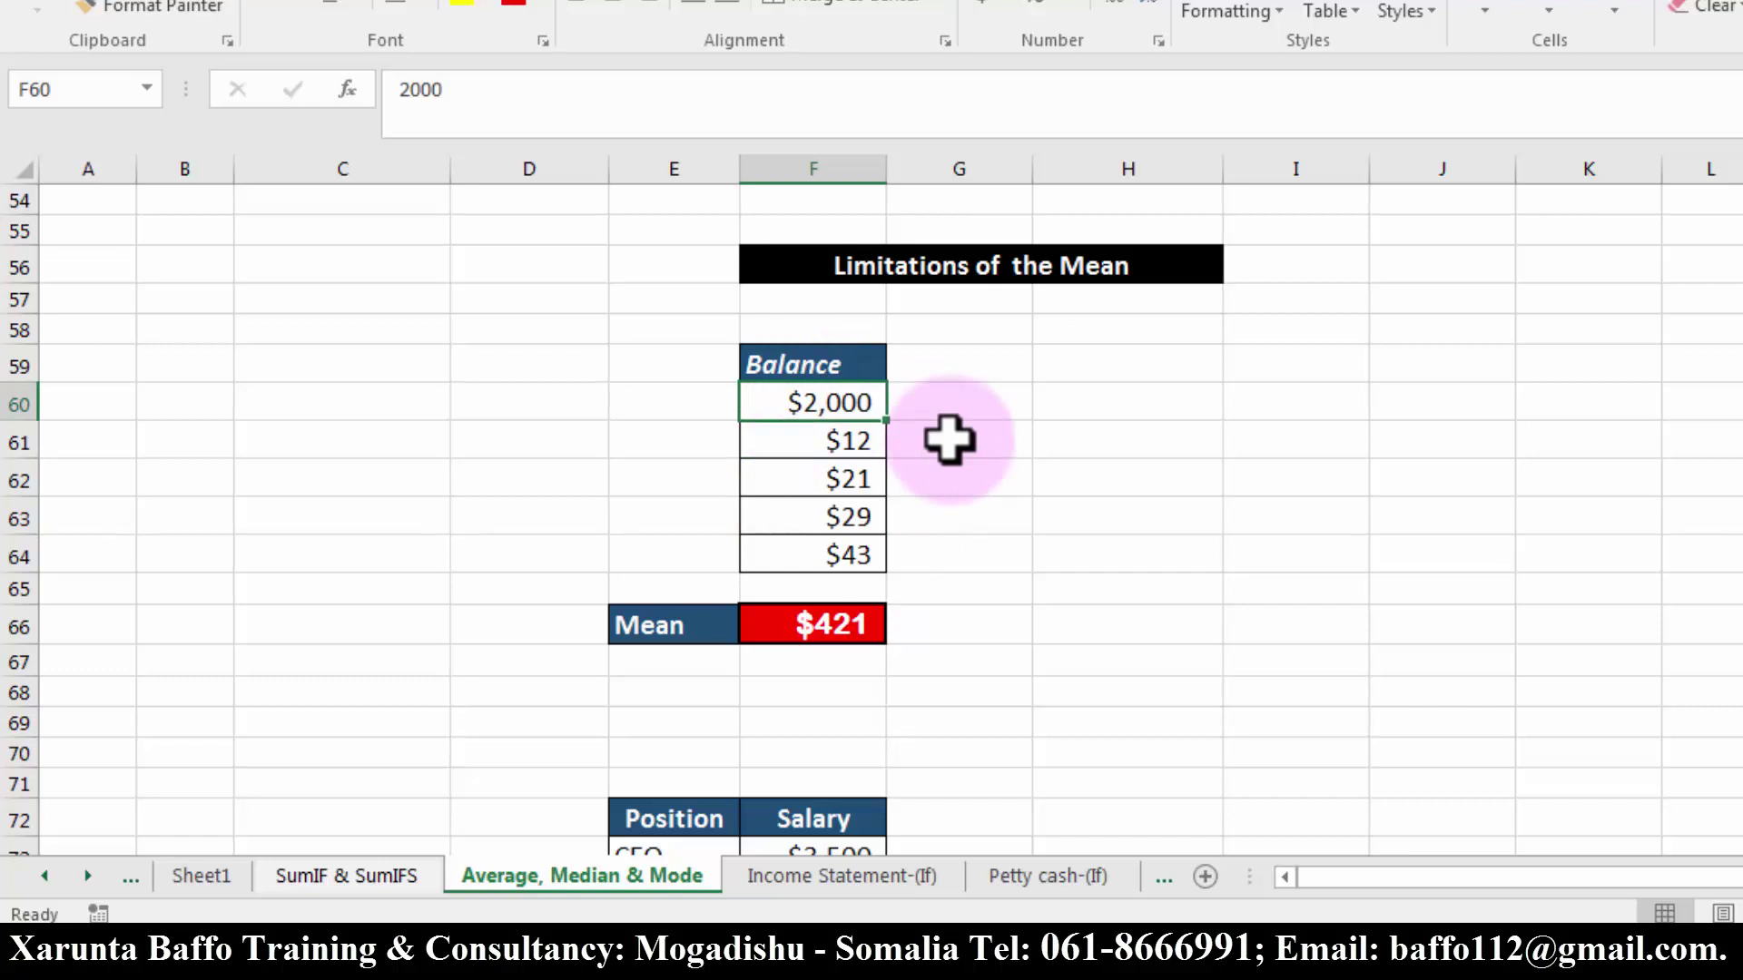
pyautogui.click(829, 621)
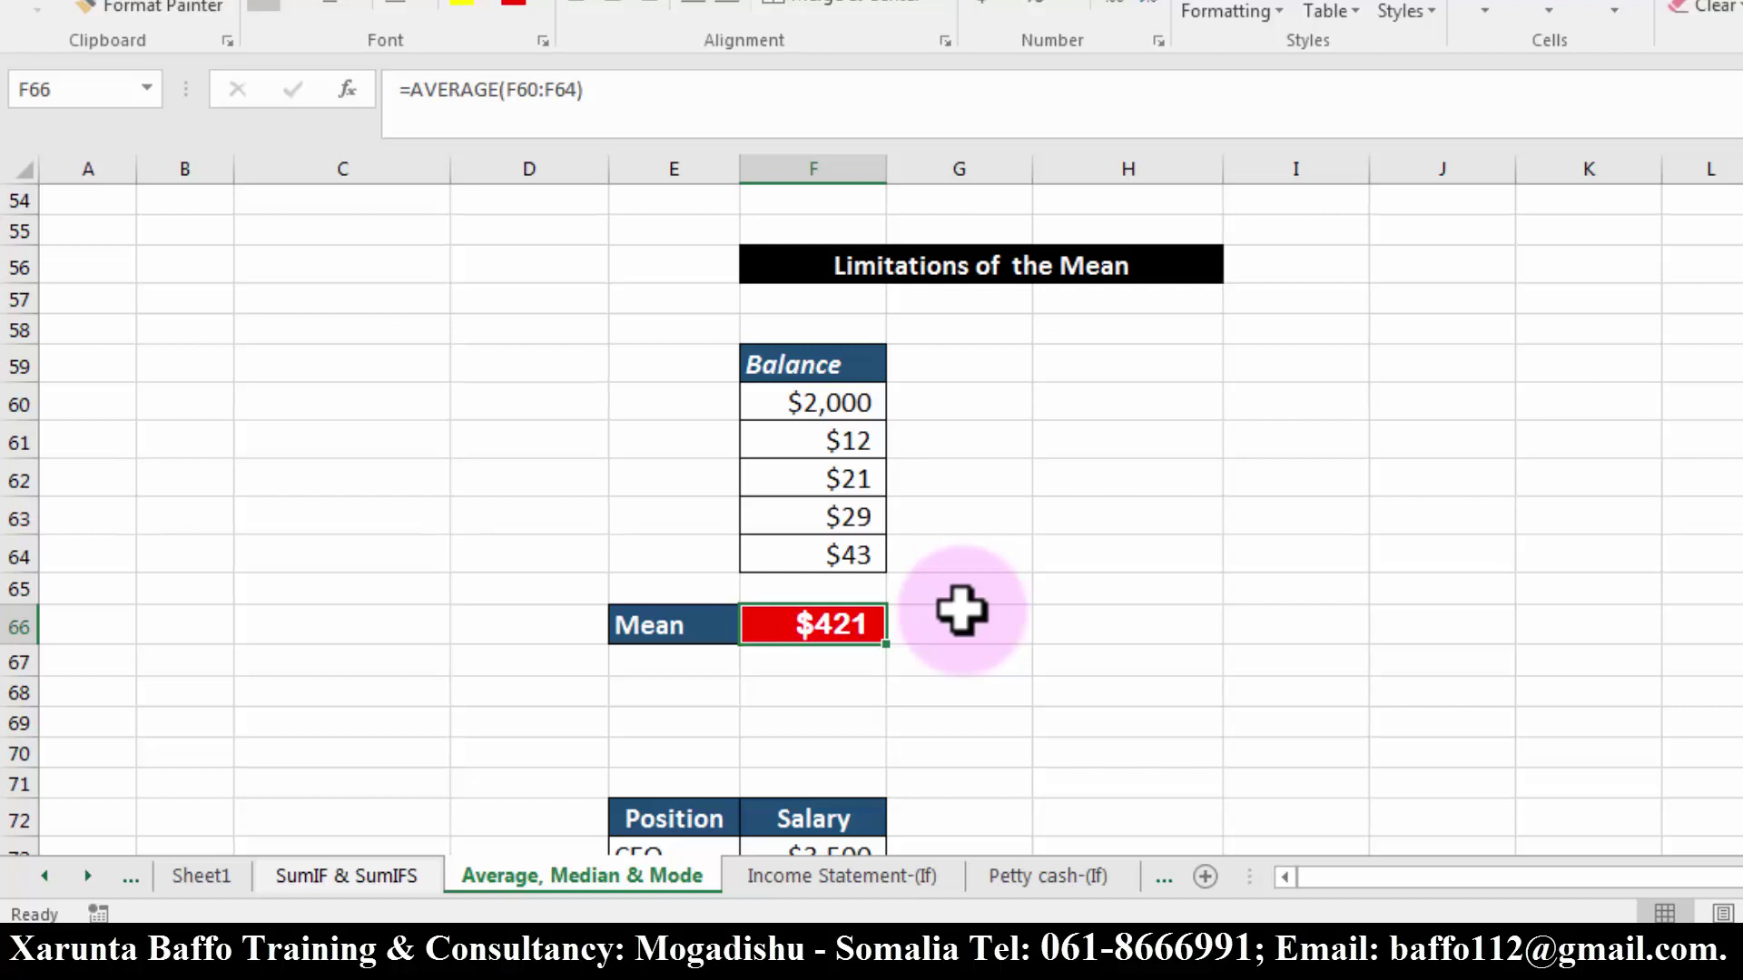
# Set the first balance in F60 to 2.
pyautogui.click(836, 400)
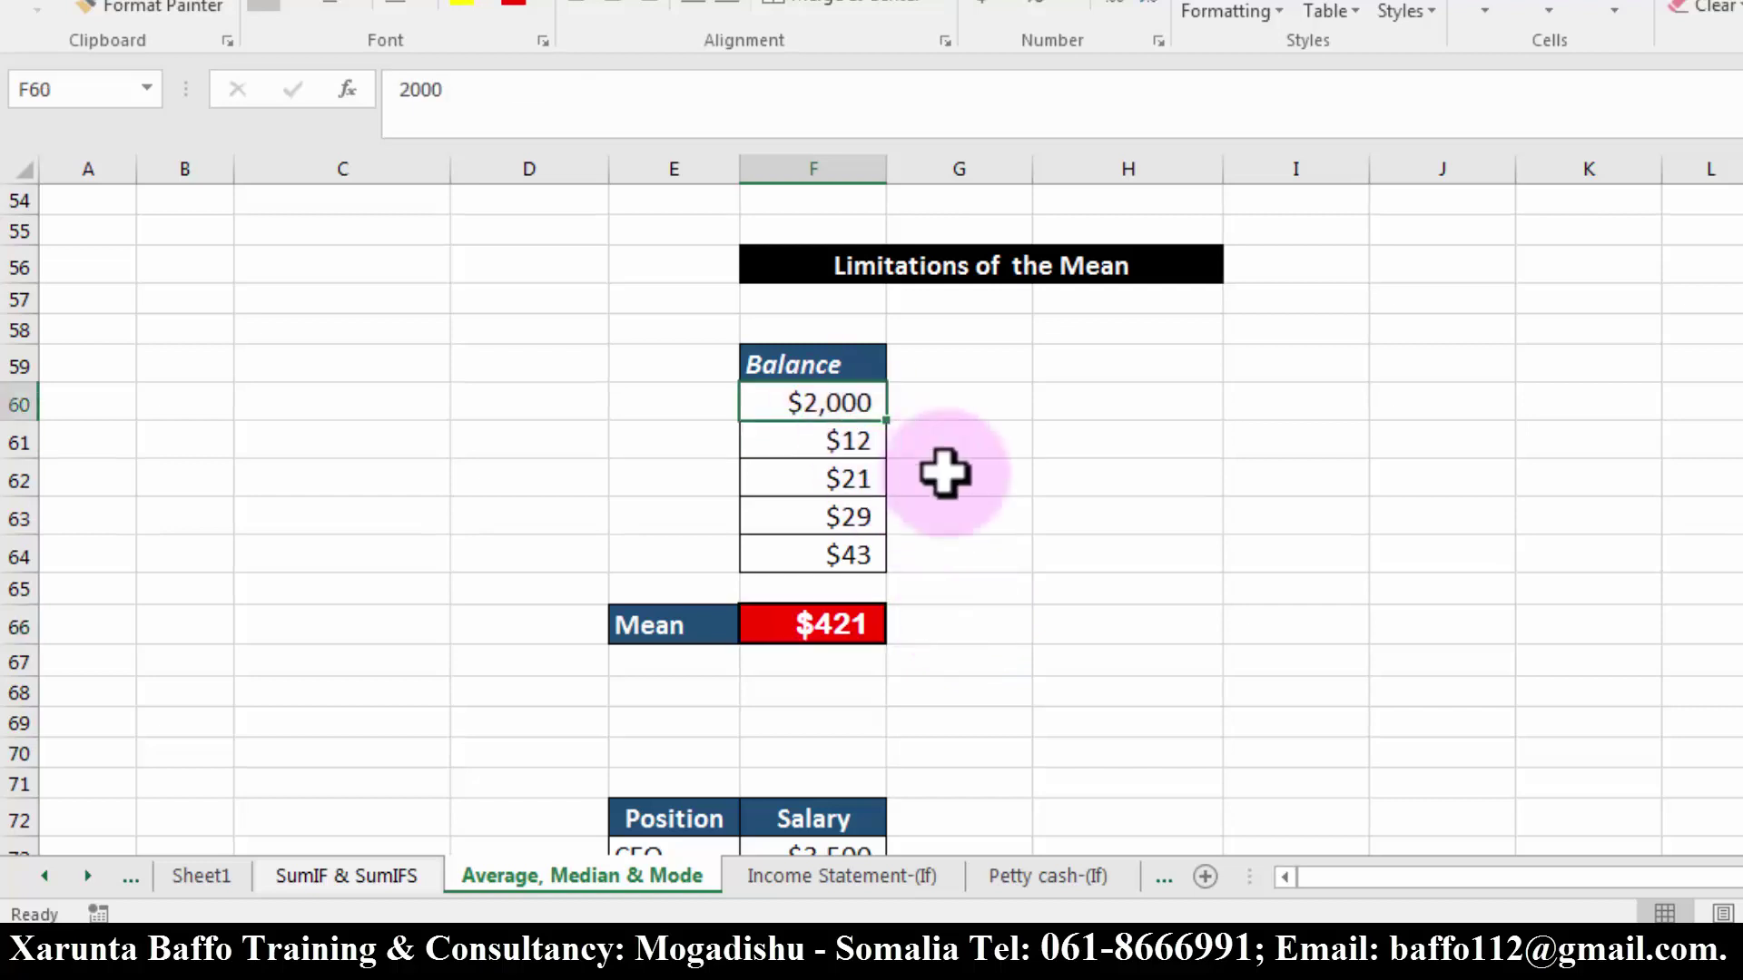
pyautogui.write('0')
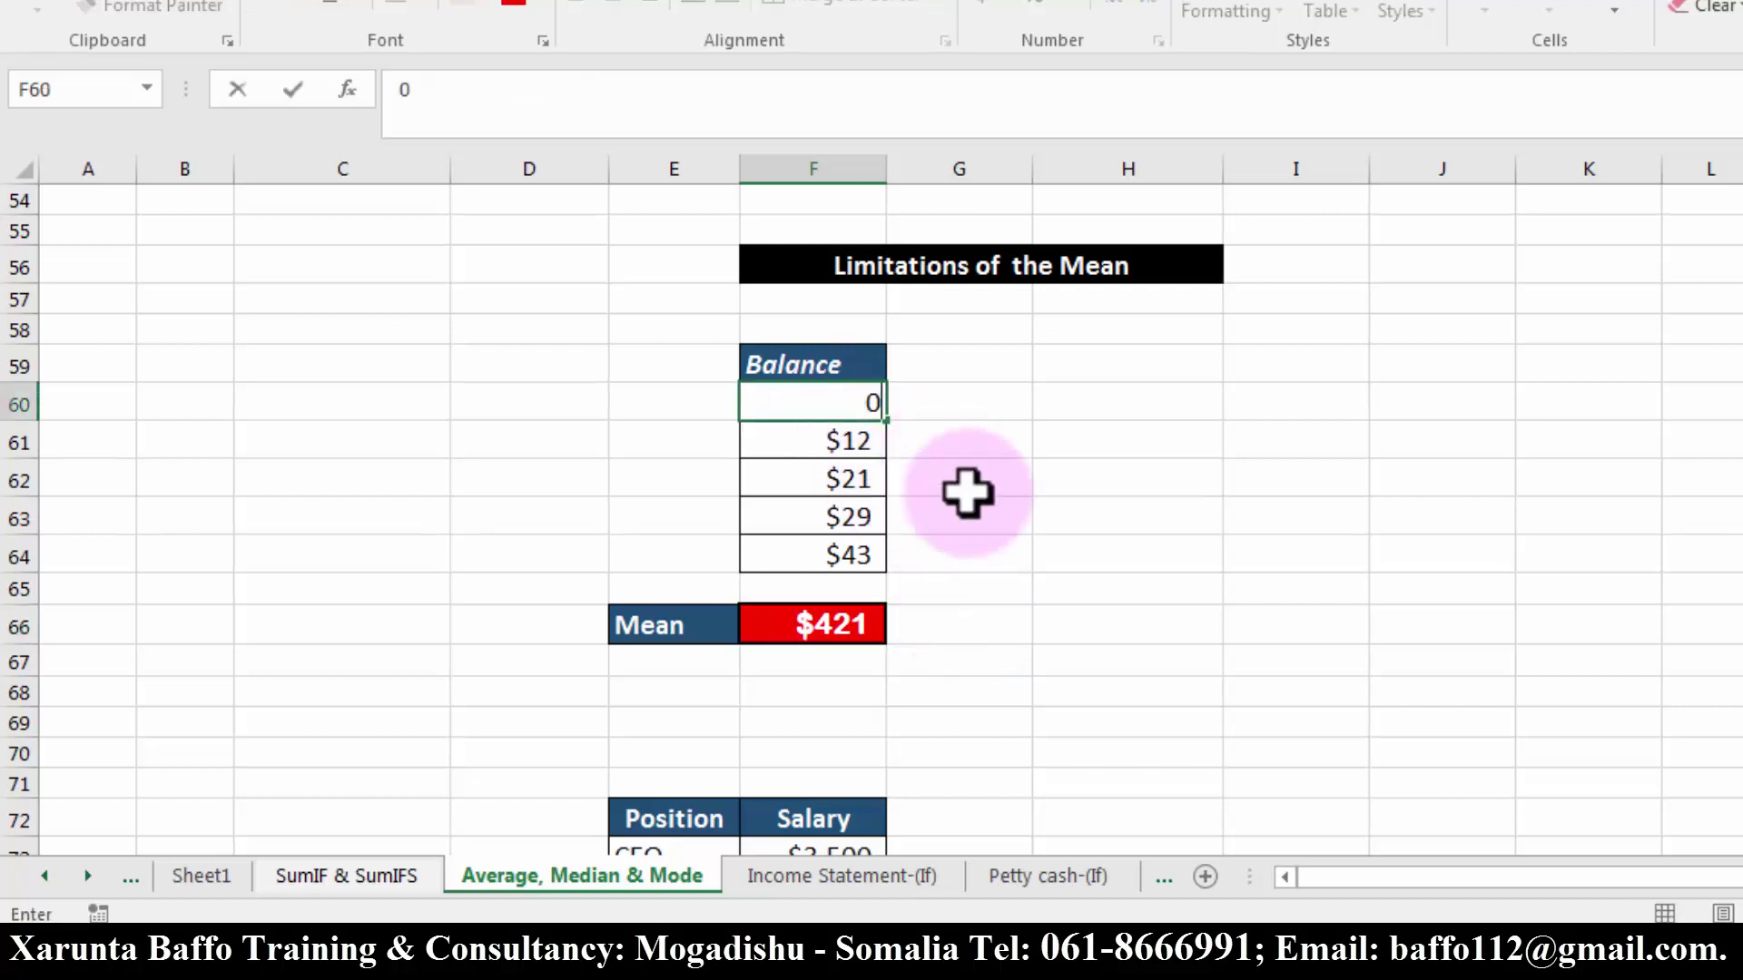
pyautogui.press('BackSpace')
pyautogui.write('2')
pyautogui.press('Return')
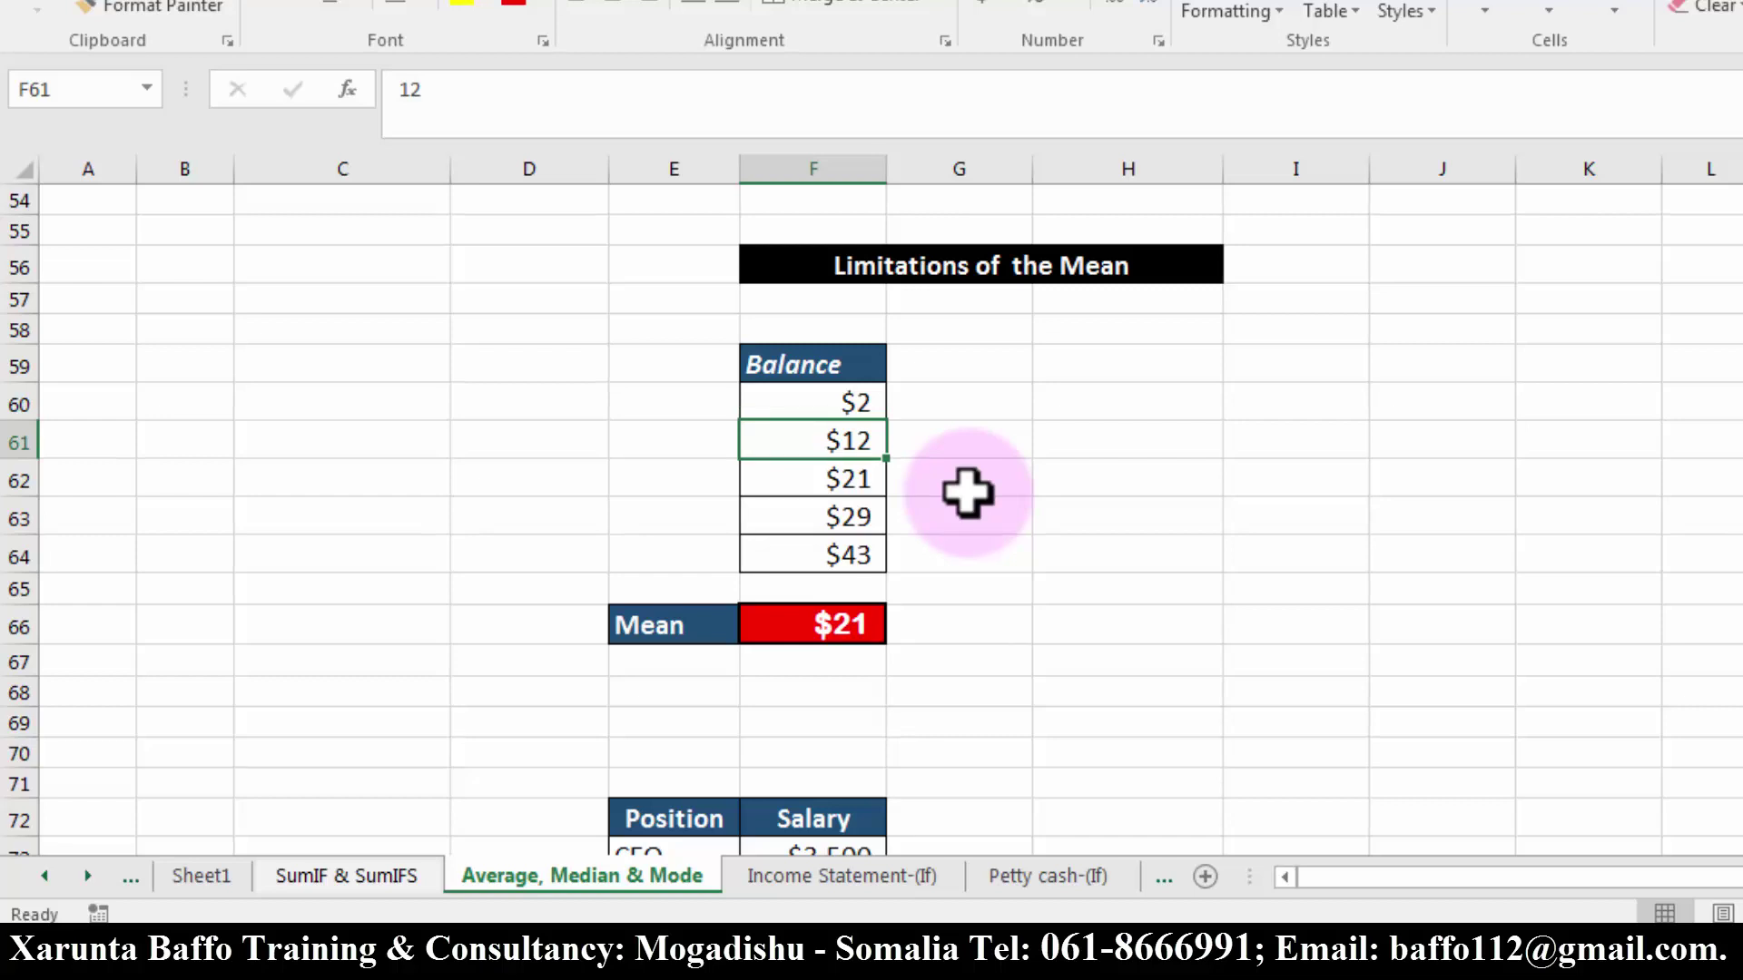
# Change the first balance in F60 to 0.
pyautogui.click(841, 398)
pyautogui.write('0')
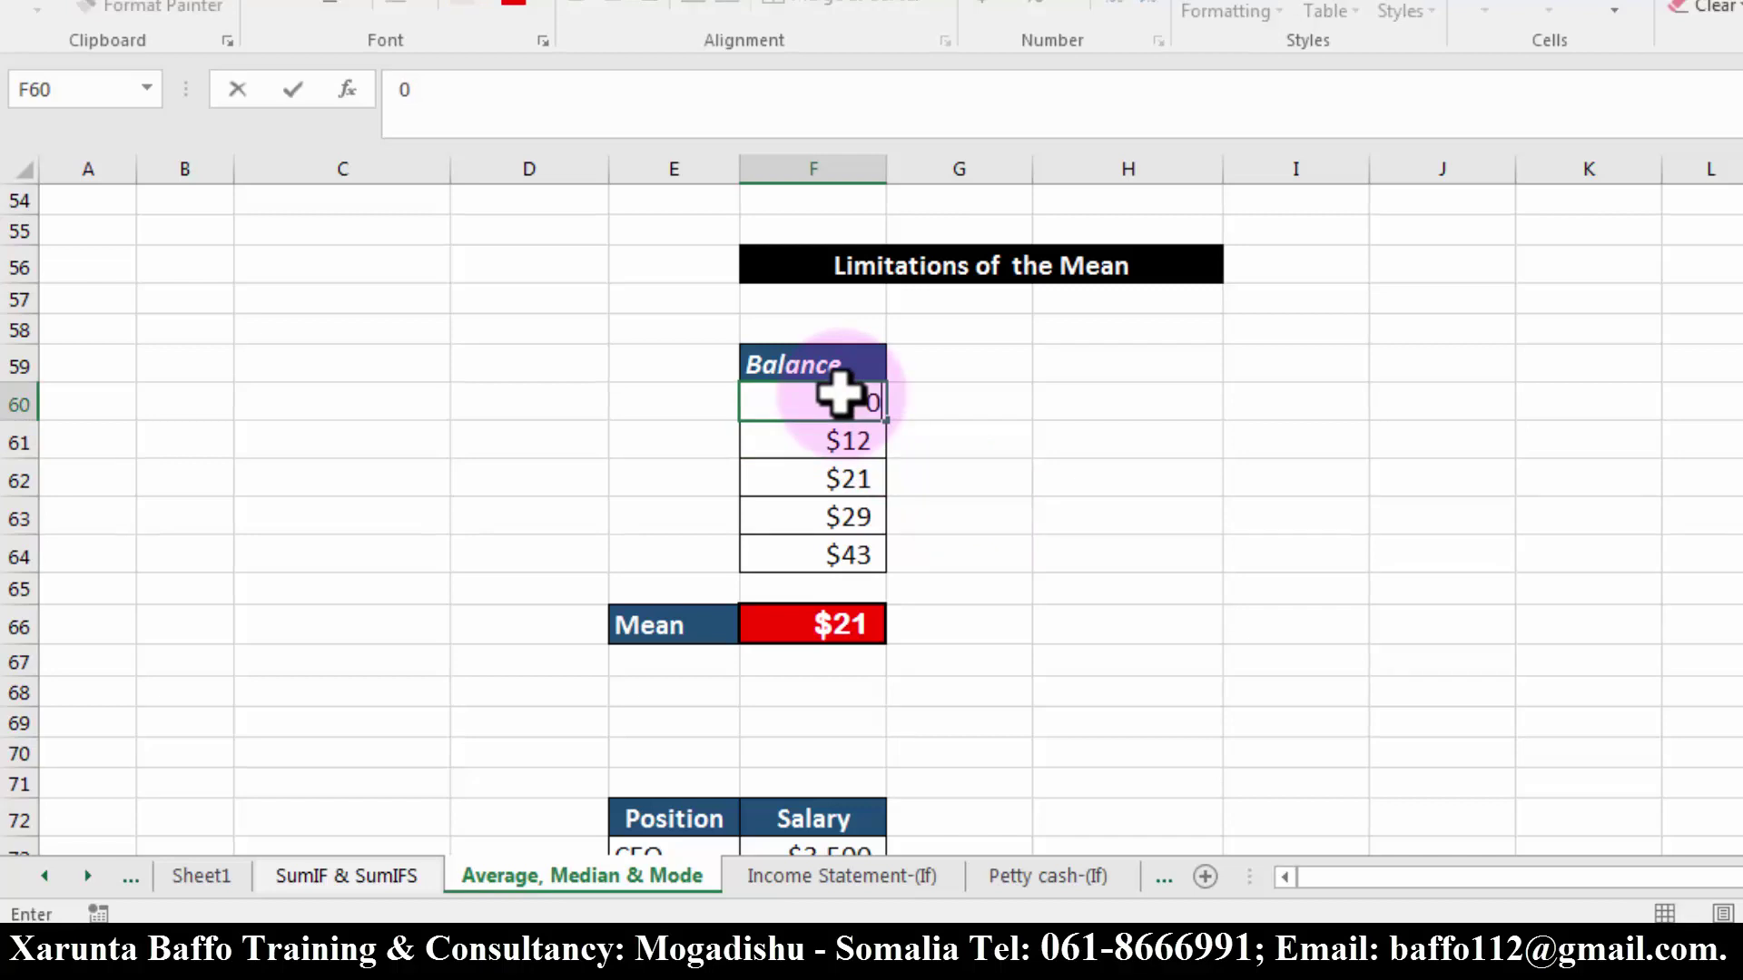
pyautogui.press('Return')
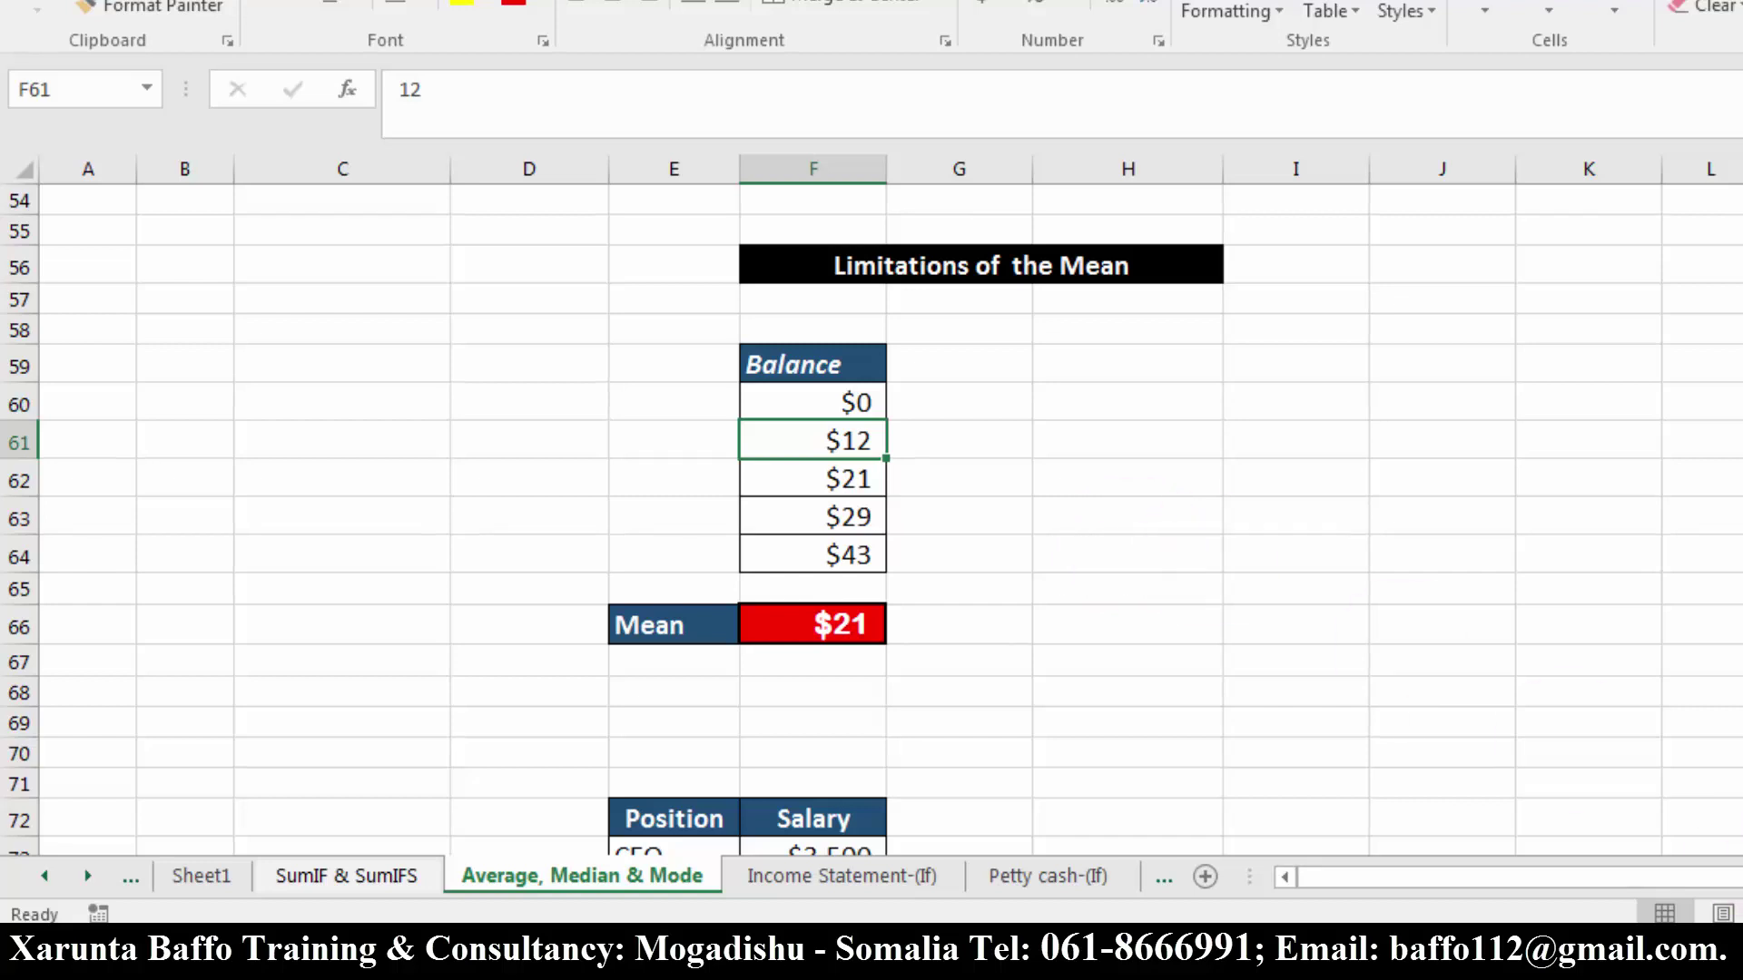
pyautogui.scroll(-3, 872, 520)
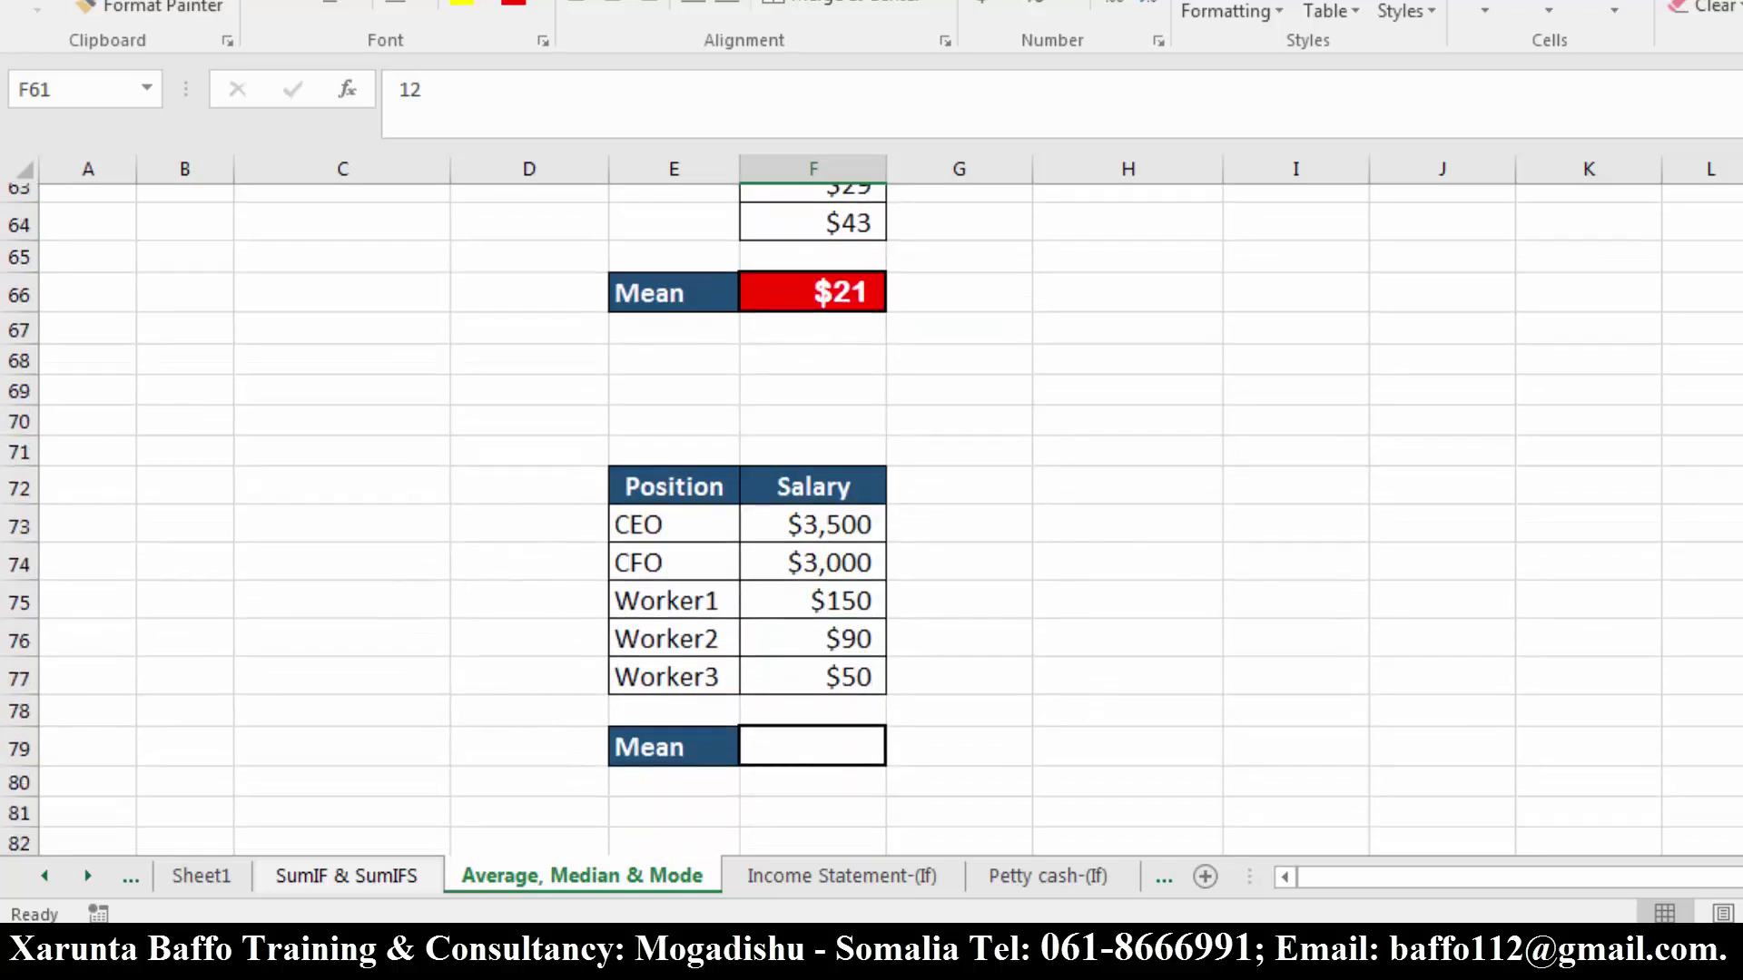
pyautogui.scroll(-2, 871, 520)
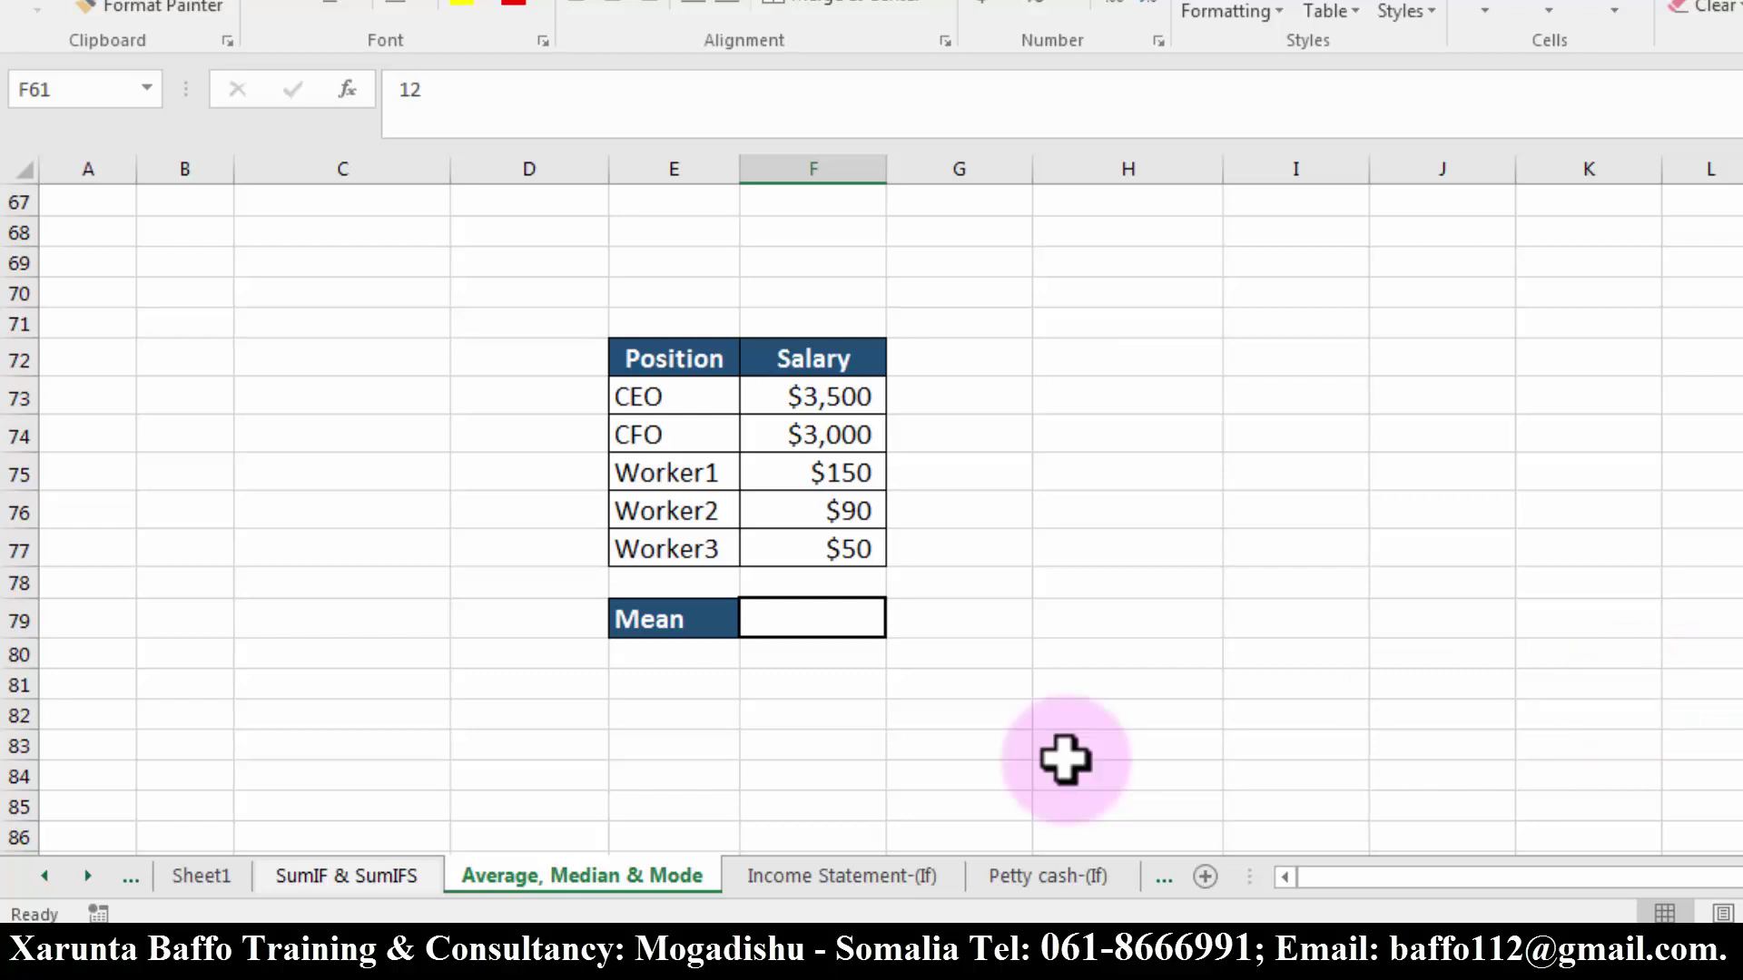
pyautogui.click(825, 617)
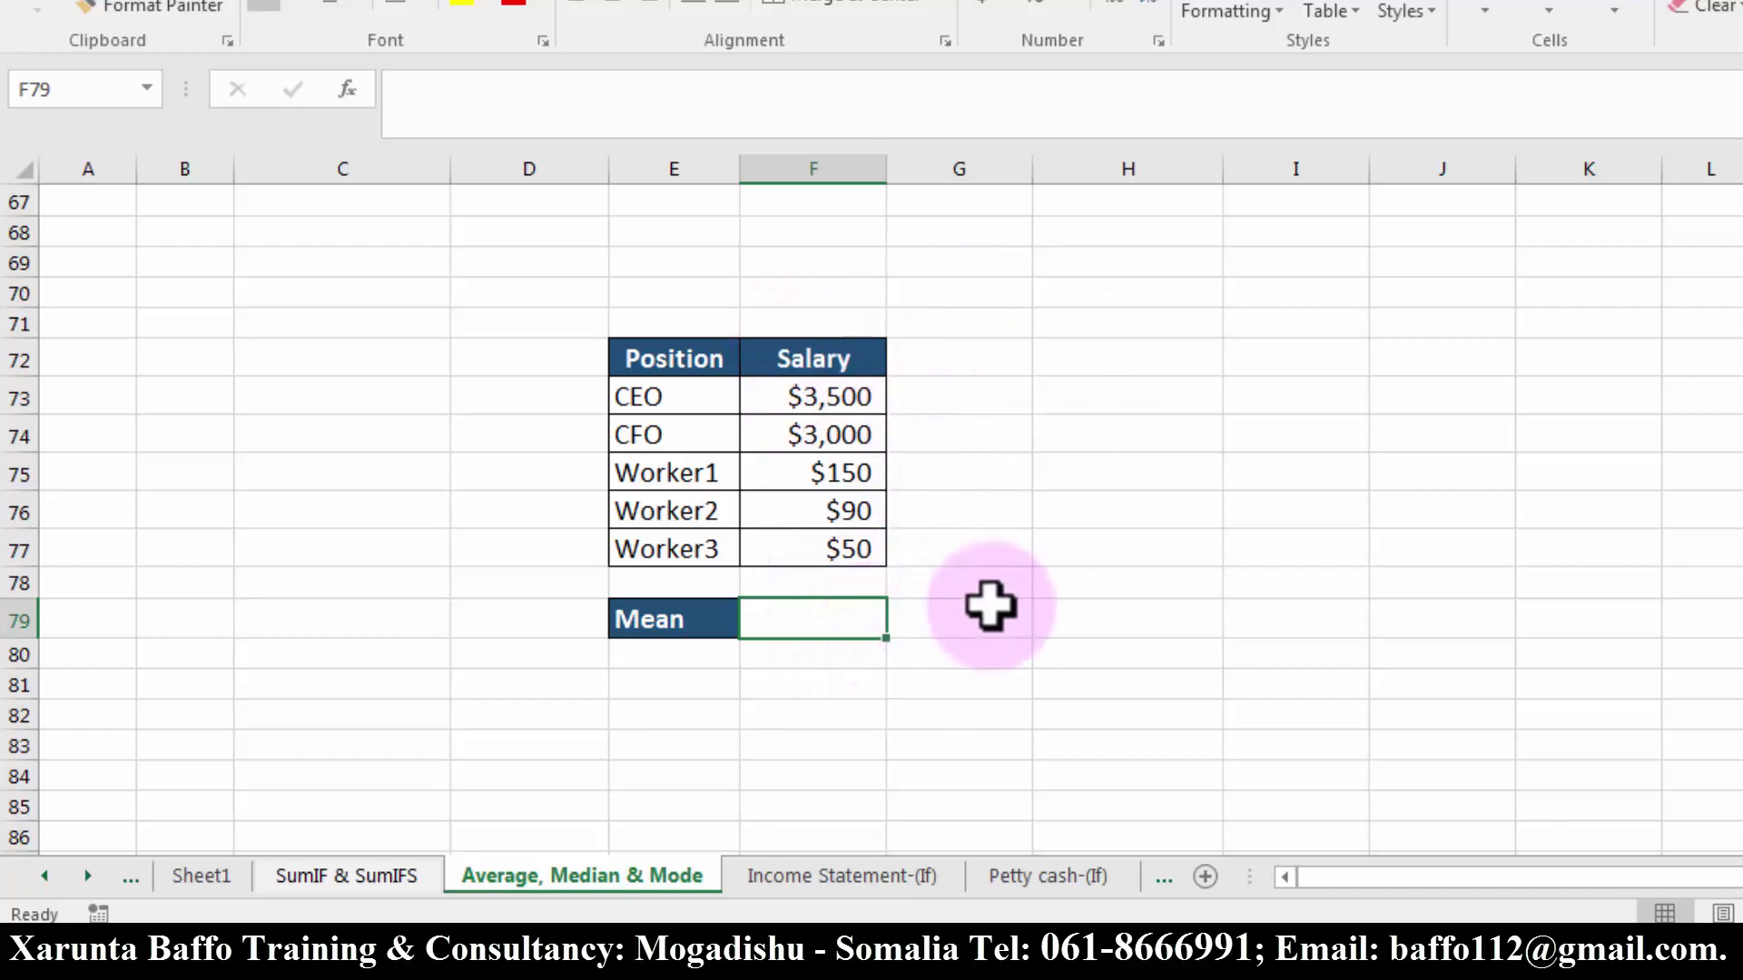
pyautogui.press('F2')
pyautogui.write('=avaer')
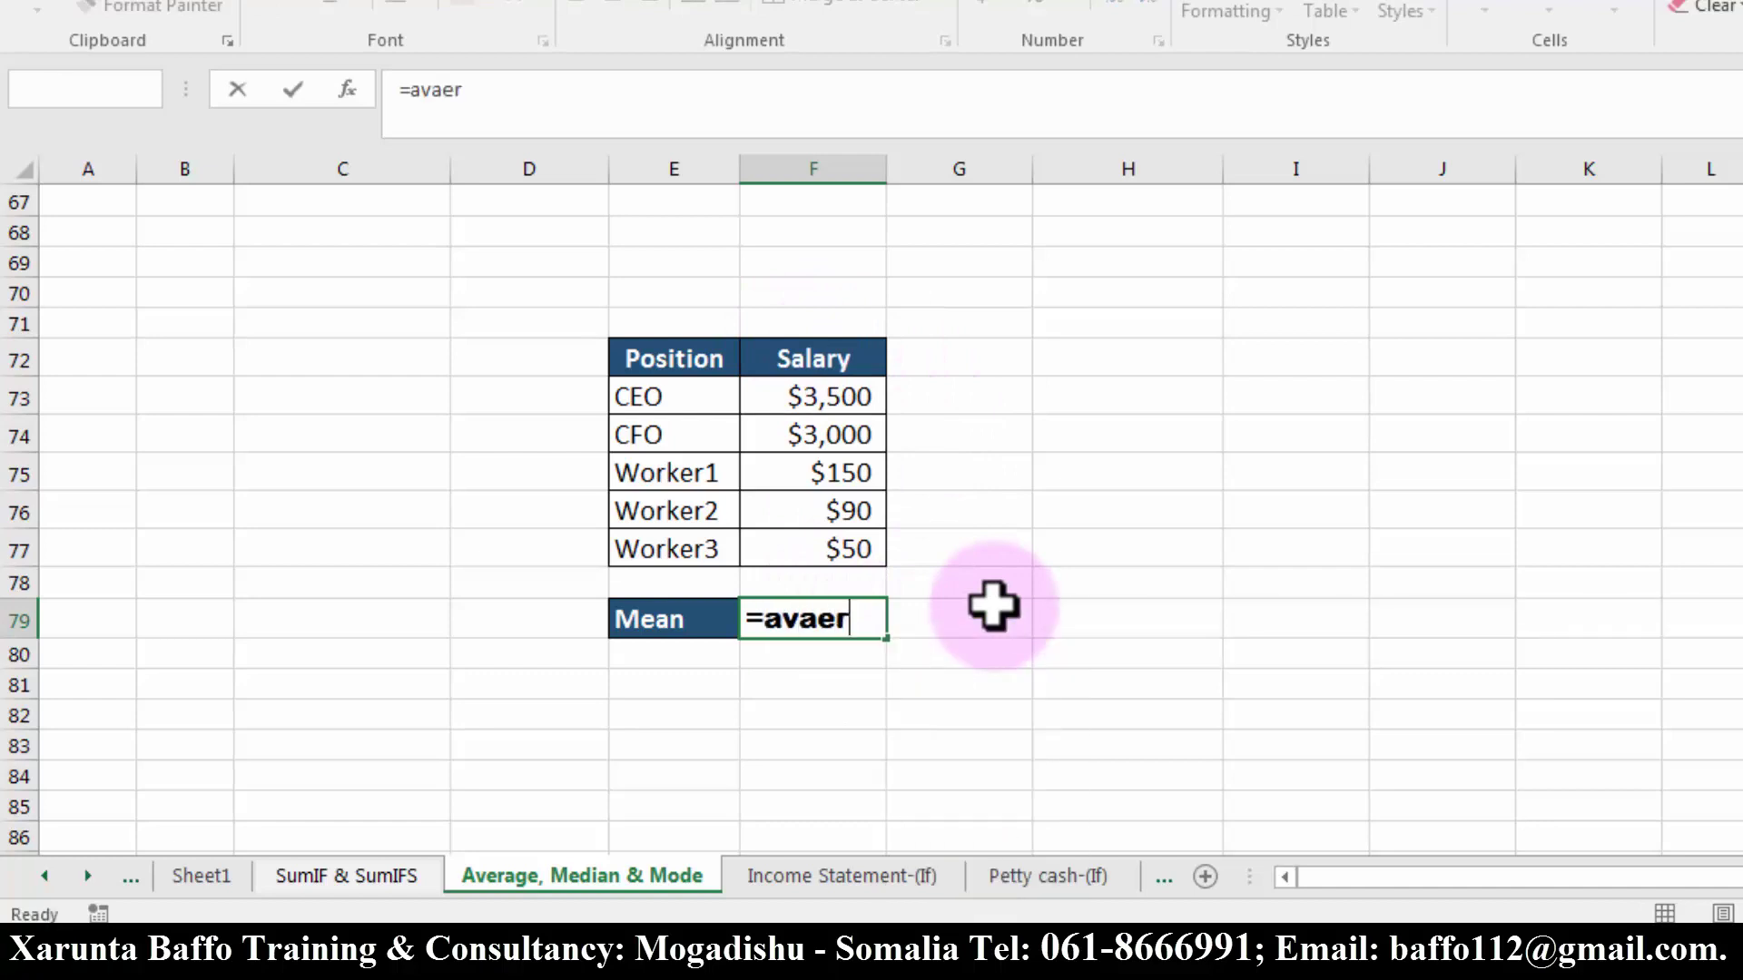
pyautogui.press('Tab')
# Calculate the mean salary in F79 with the formula =AVERAGE(F73:F77).
pyautogui.click(817, 633)
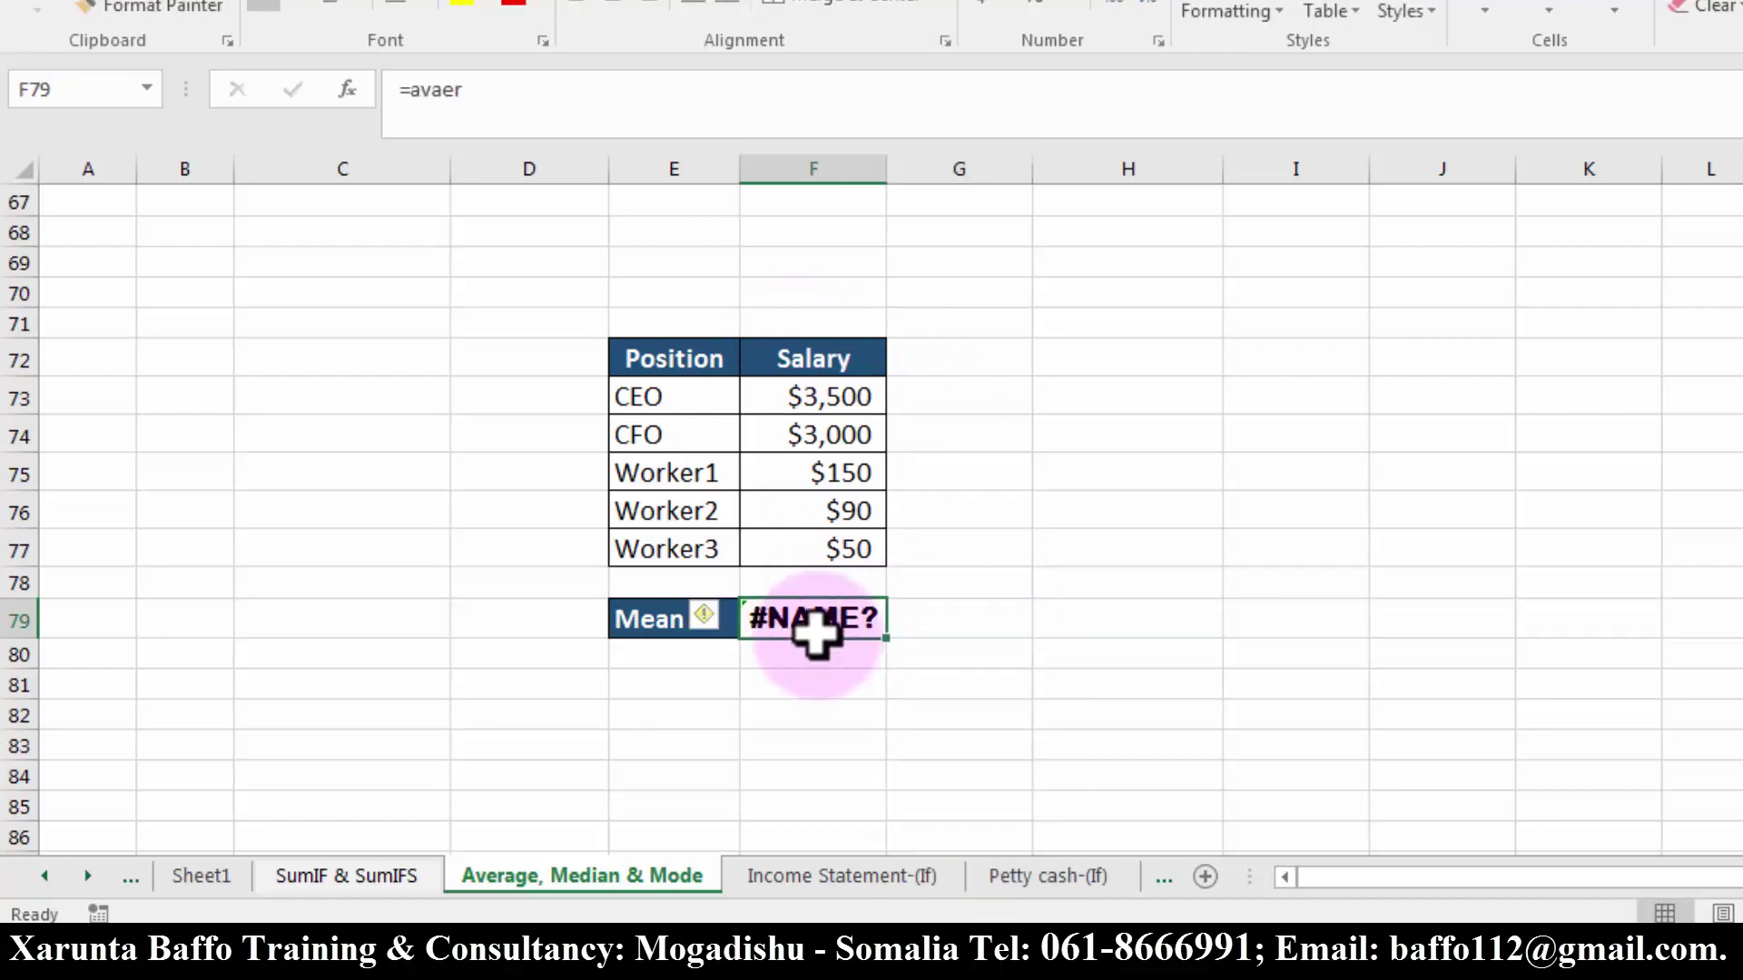
pyautogui.write('=aver')
pyautogui.press('Tab')
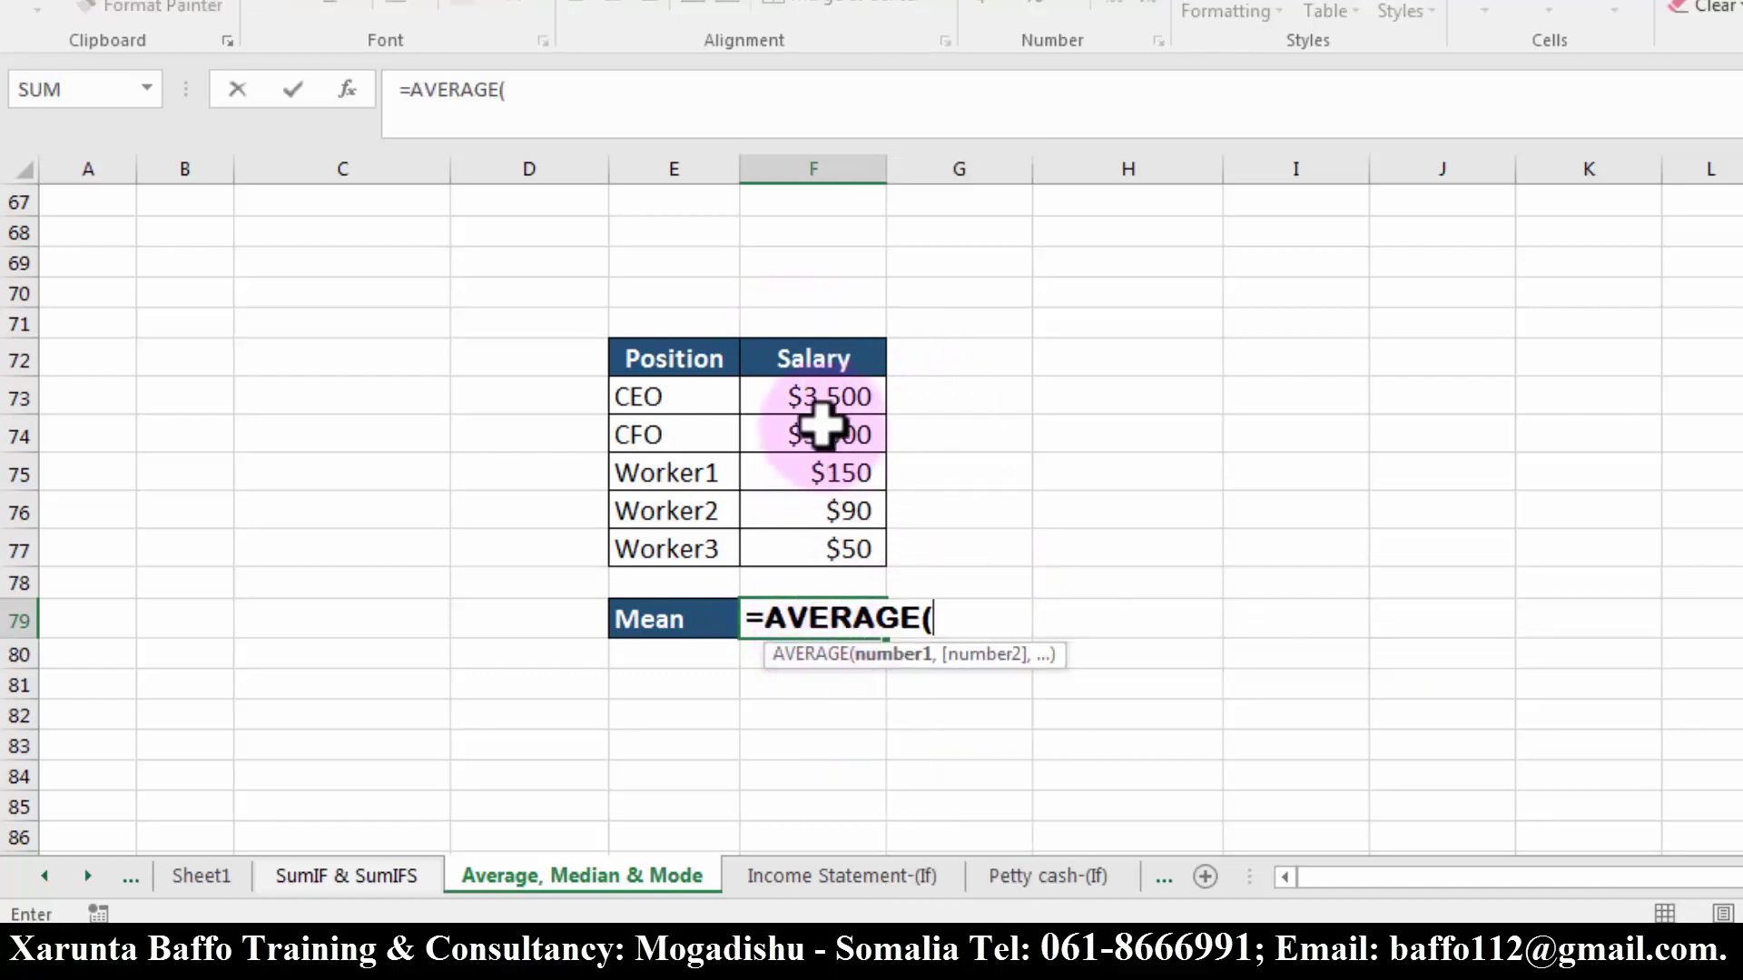
pyautogui.moveTo(817, 399); pyautogui.dragTo(831, 540)
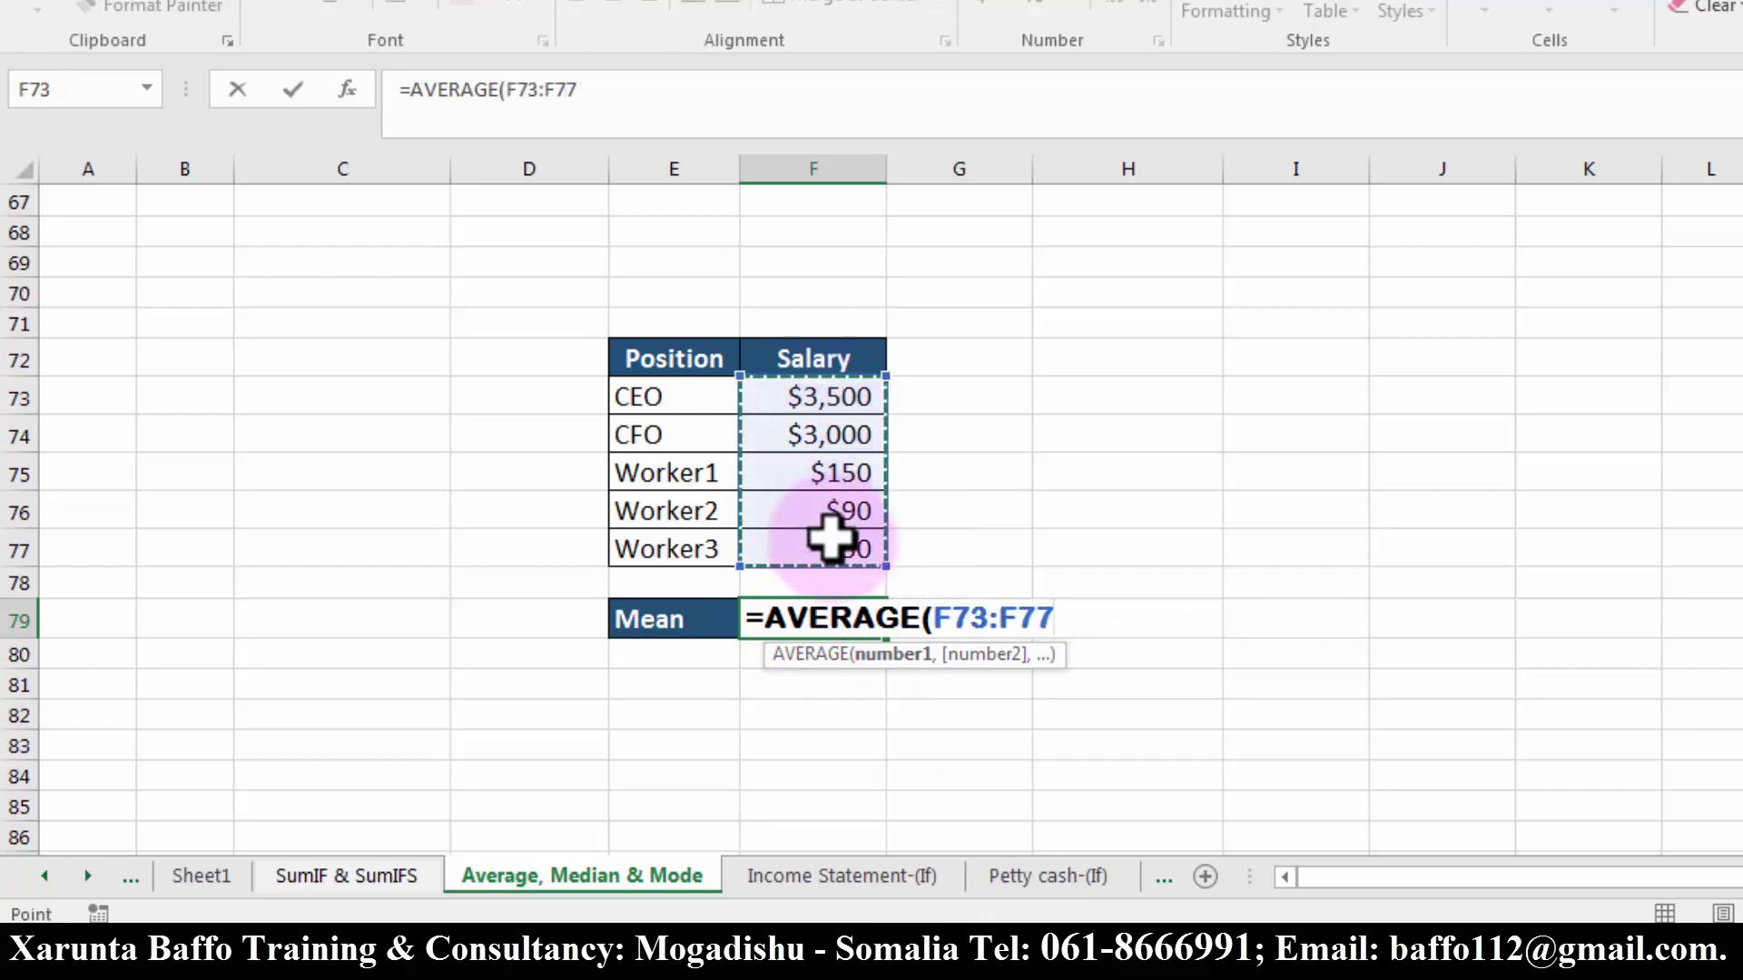
pyautogui.write(')')
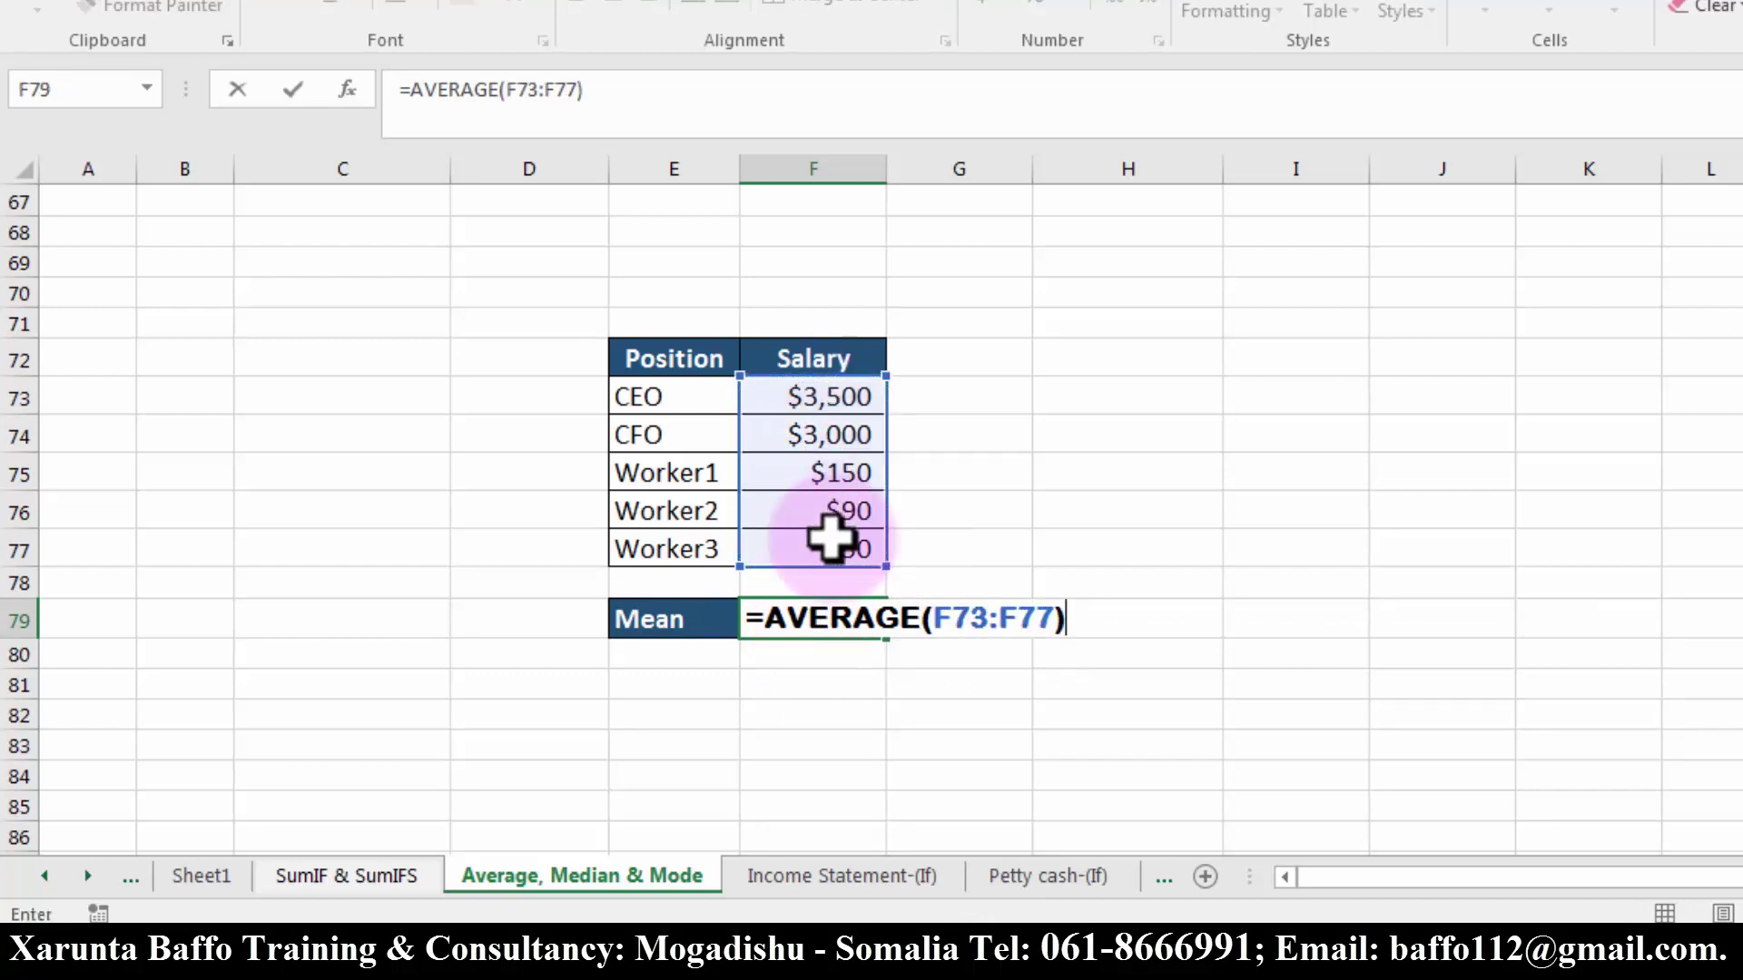
pyautogui.hotkey('ctrl', 'Return')
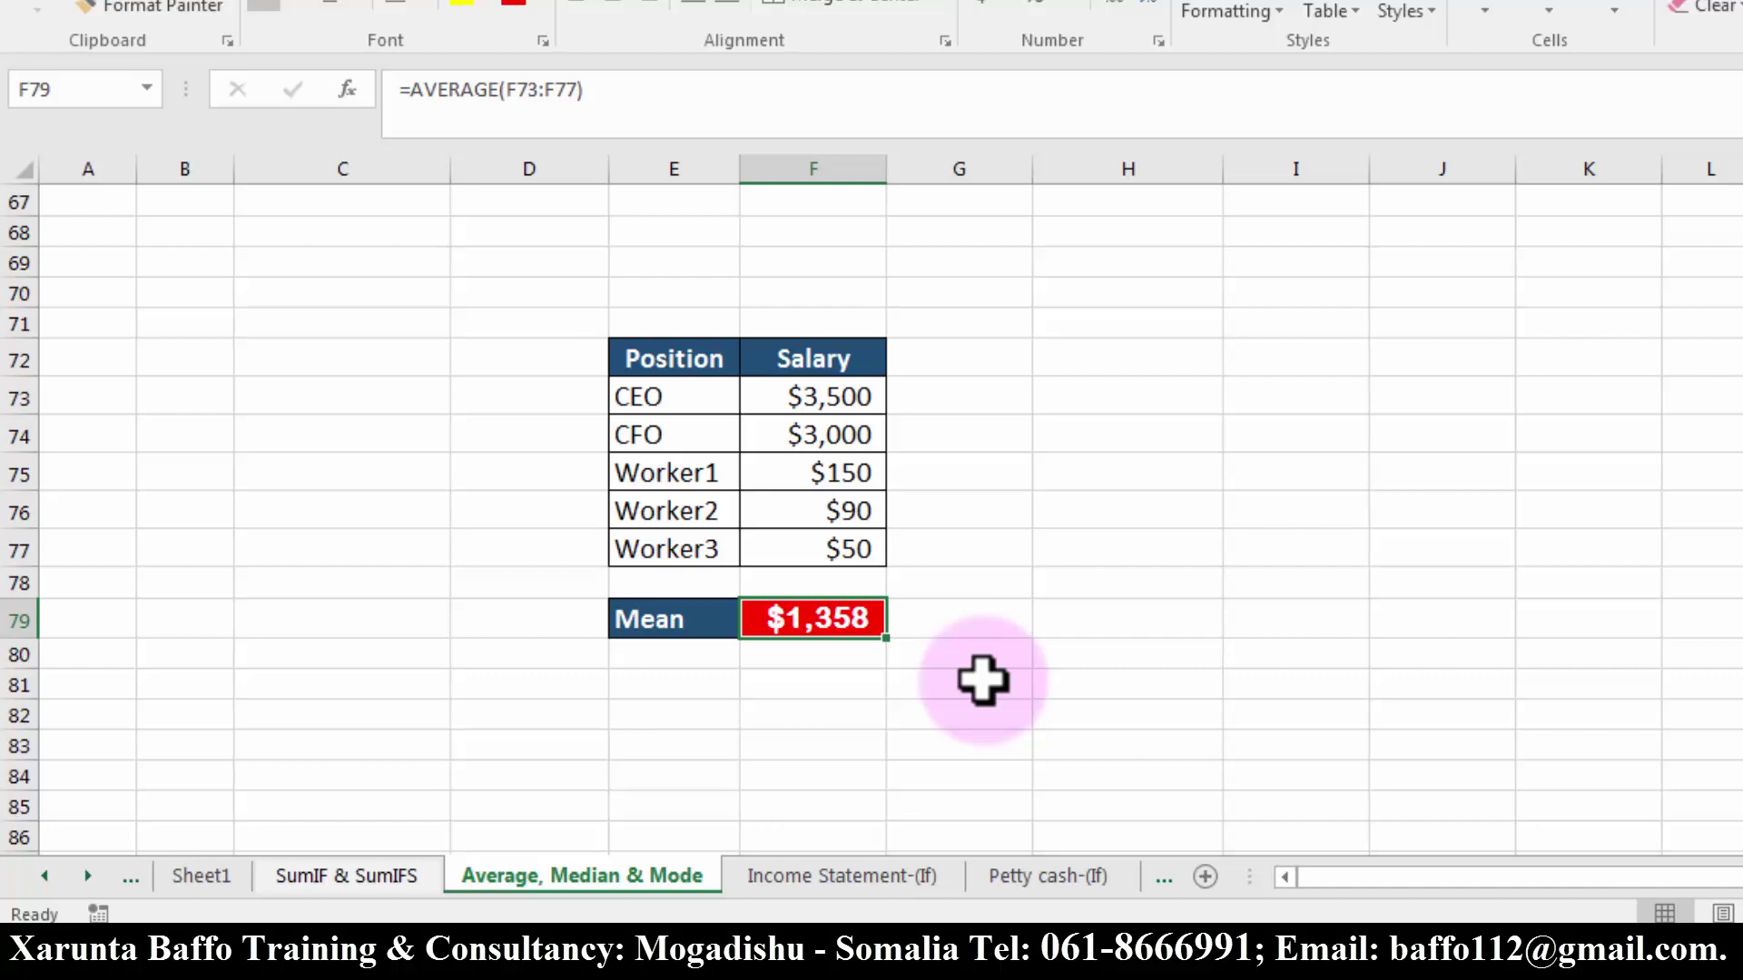
# Examine the position and salary table against its mean in F79, focusing on the CEO and CFO rows.
pyautogui.click(933, 633)
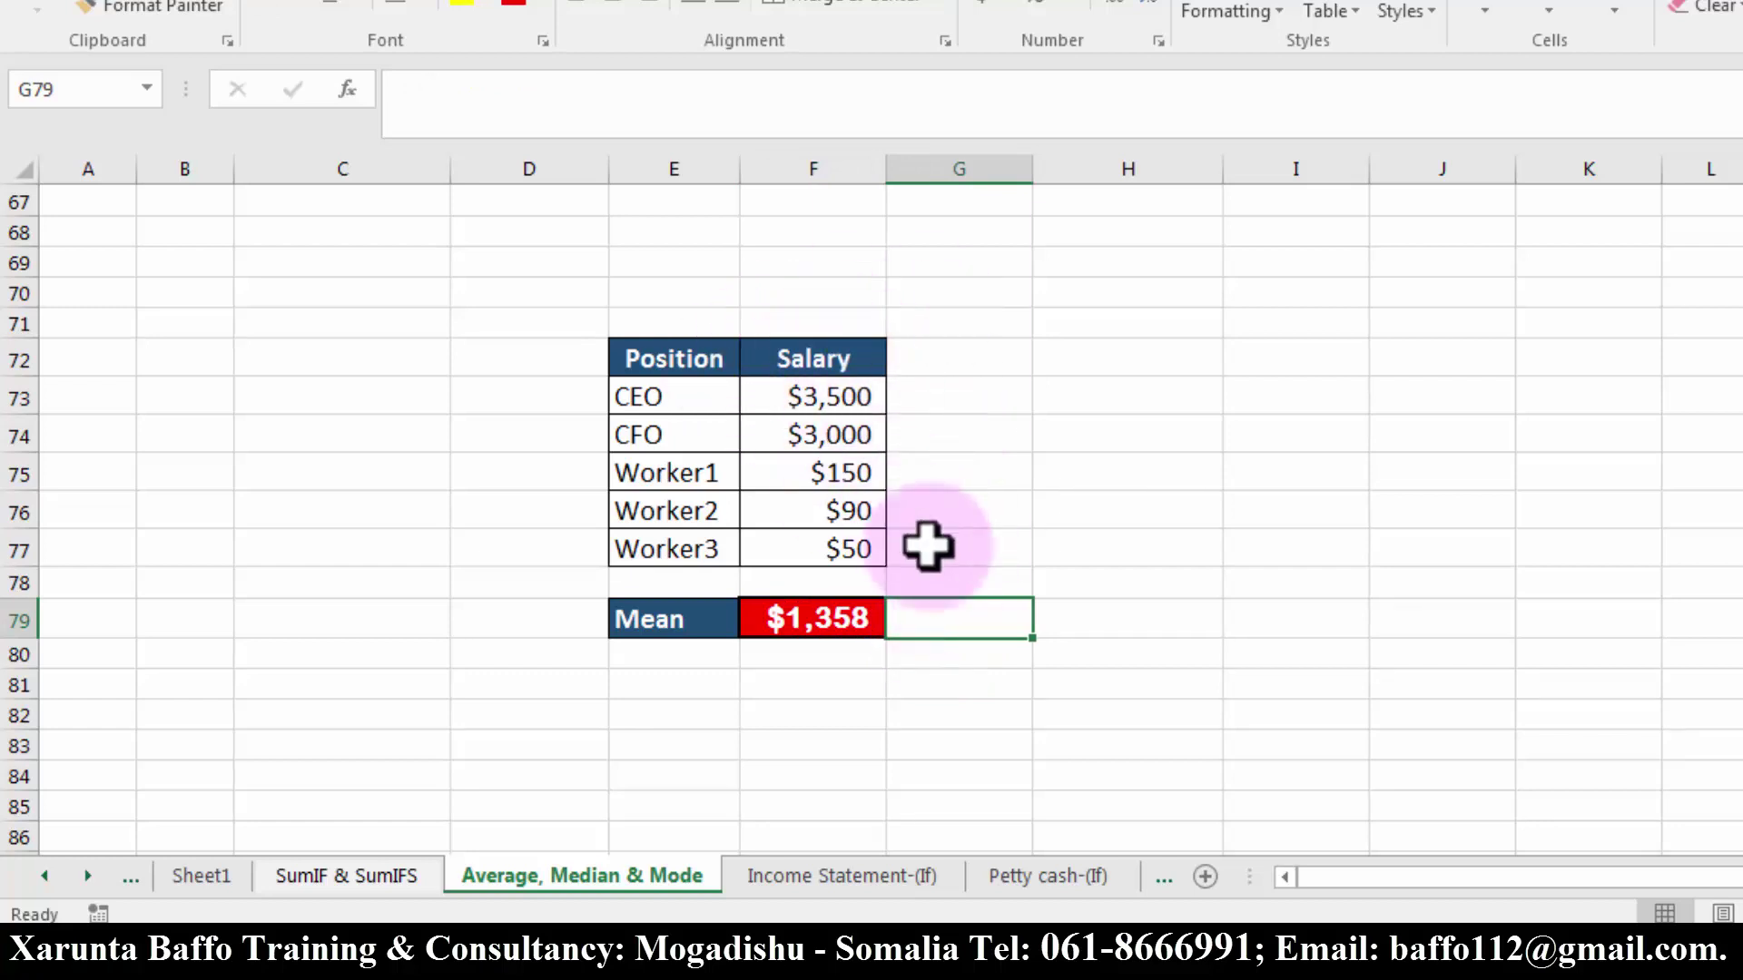
pyautogui.moveTo(588, 354); pyautogui.dragTo(895, 569)
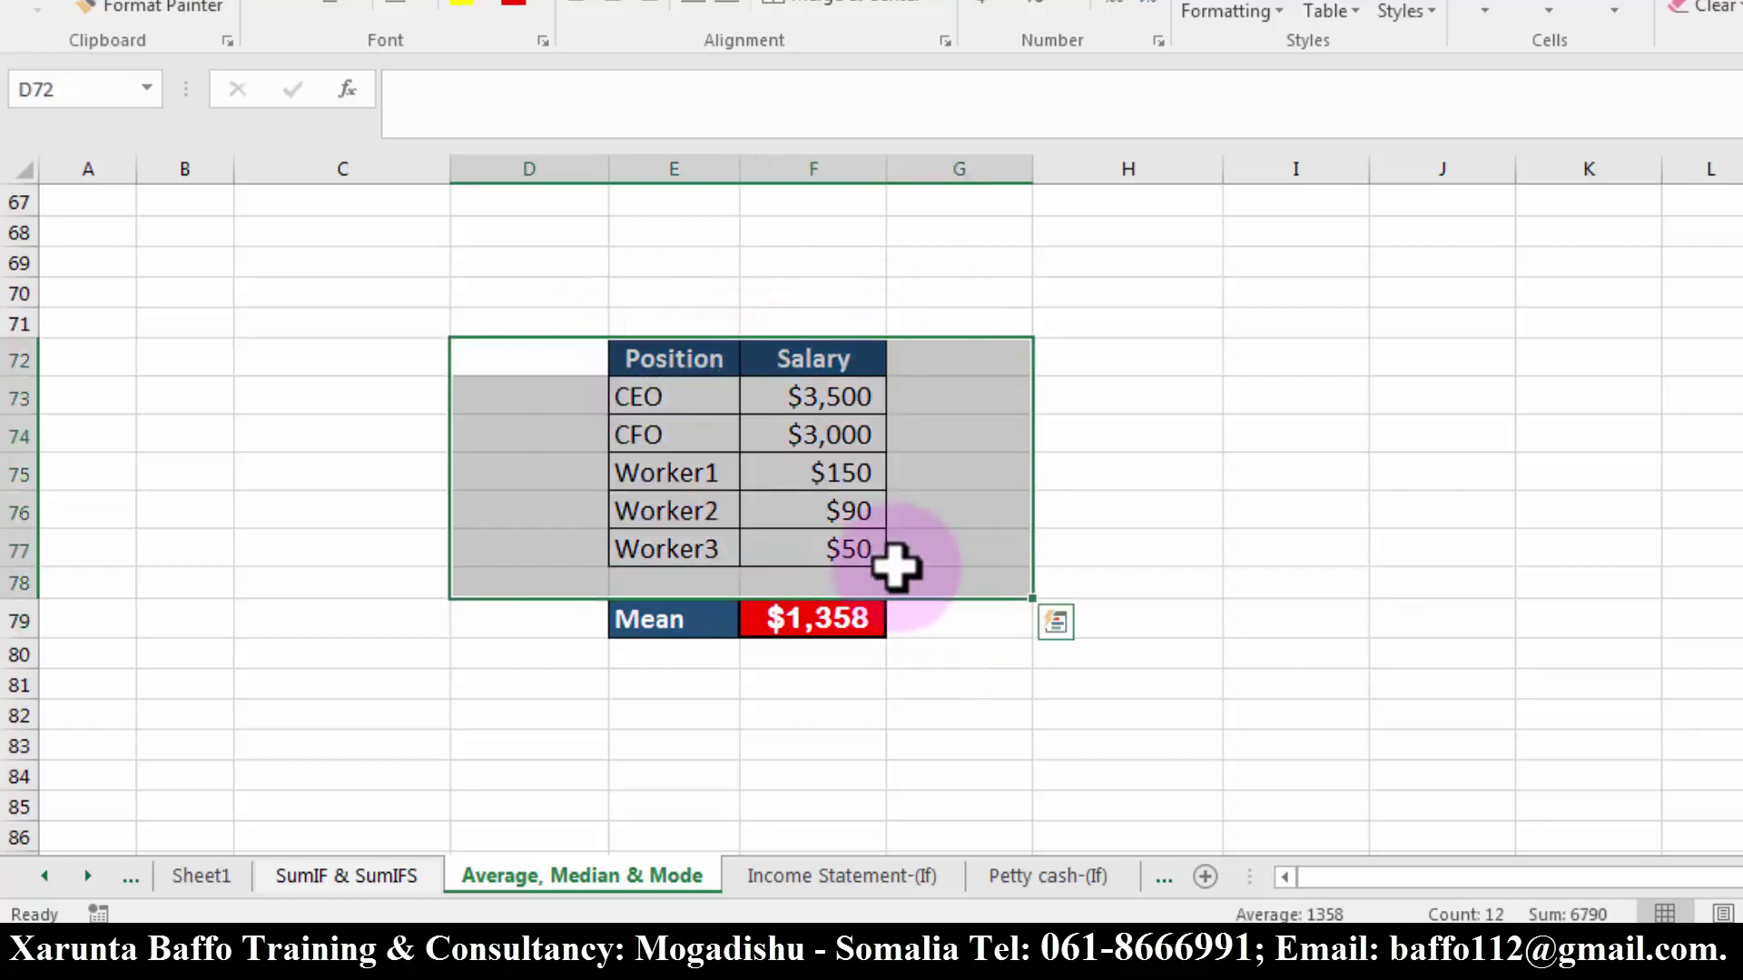
pyautogui.click(903, 682)
pyautogui.click(858, 609)
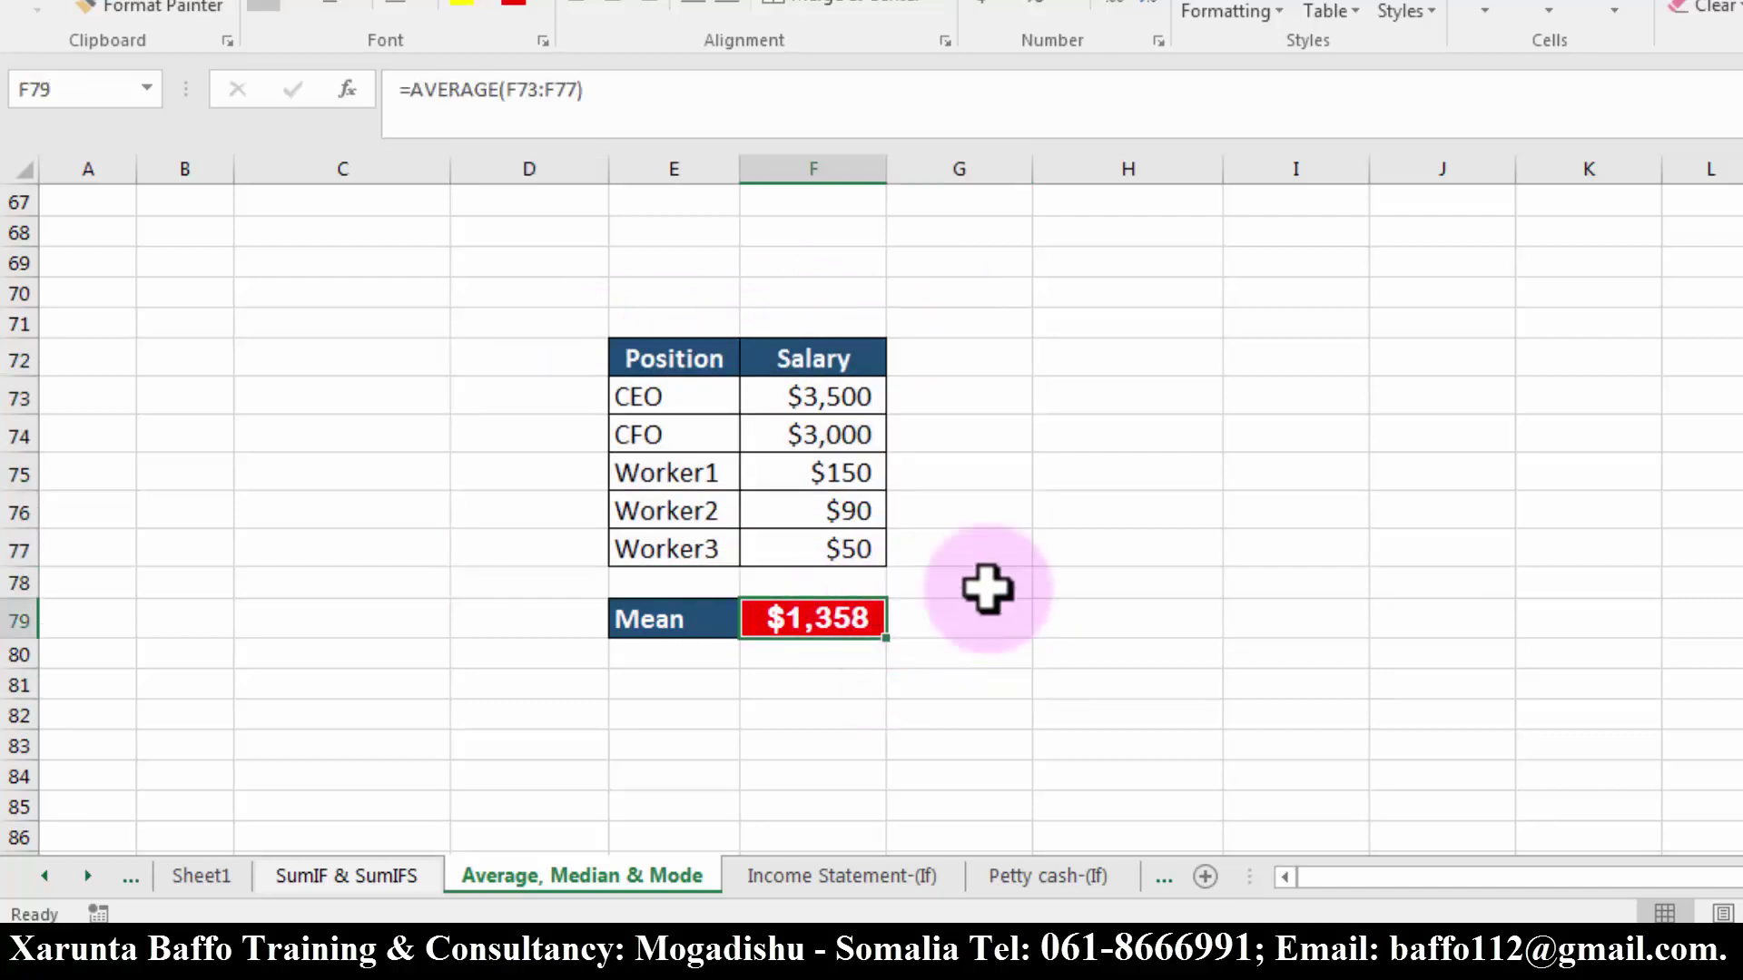
pyautogui.moveTo(670, 345); pyautogui.dragTo(888, 540)
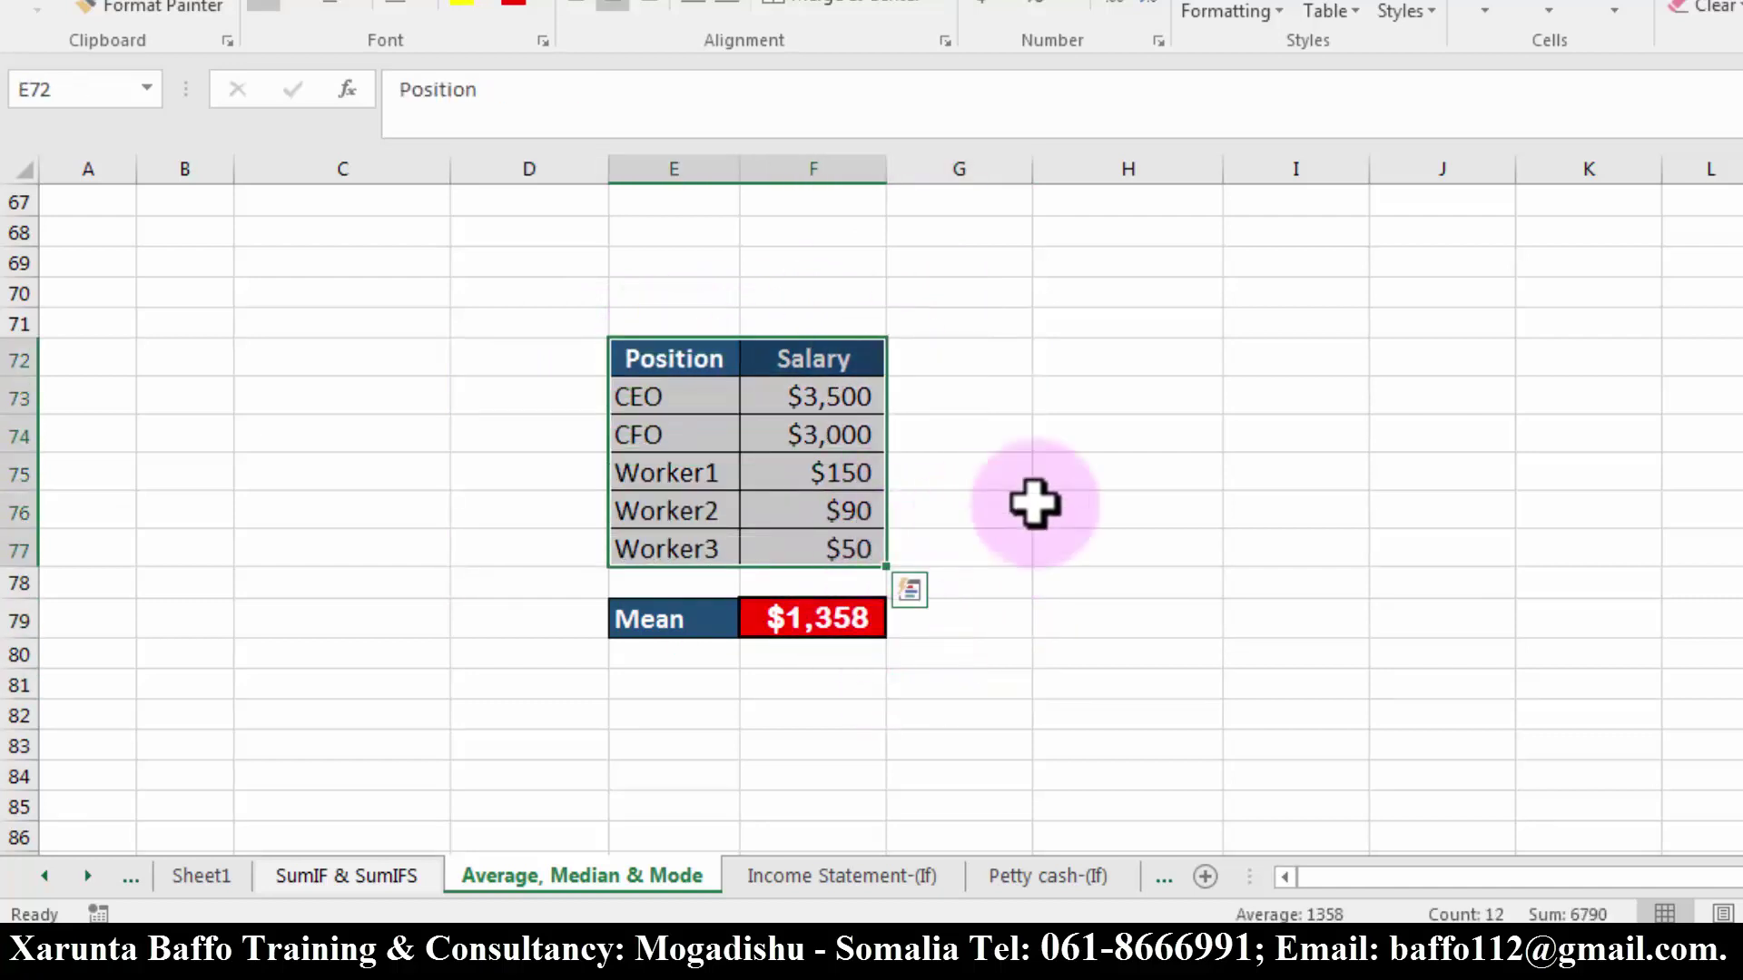
pyautogui.click(692, 402)
pyautogui.click(697, 434)
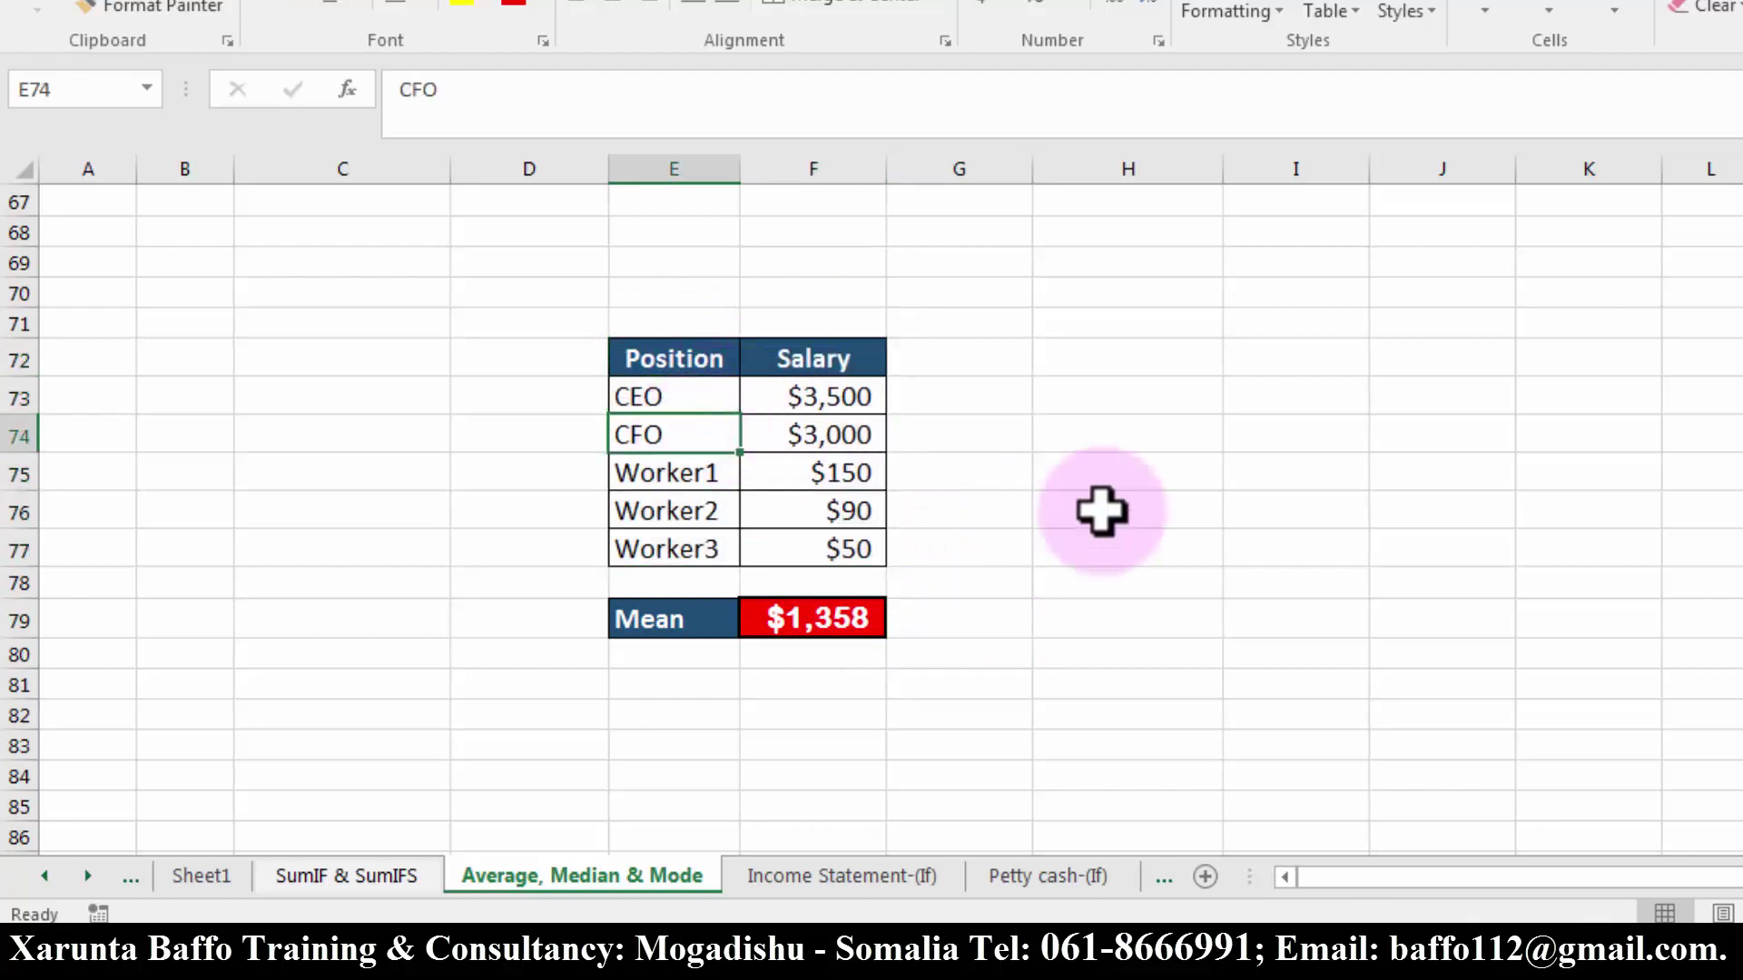
pyautogui.click(712, 388)
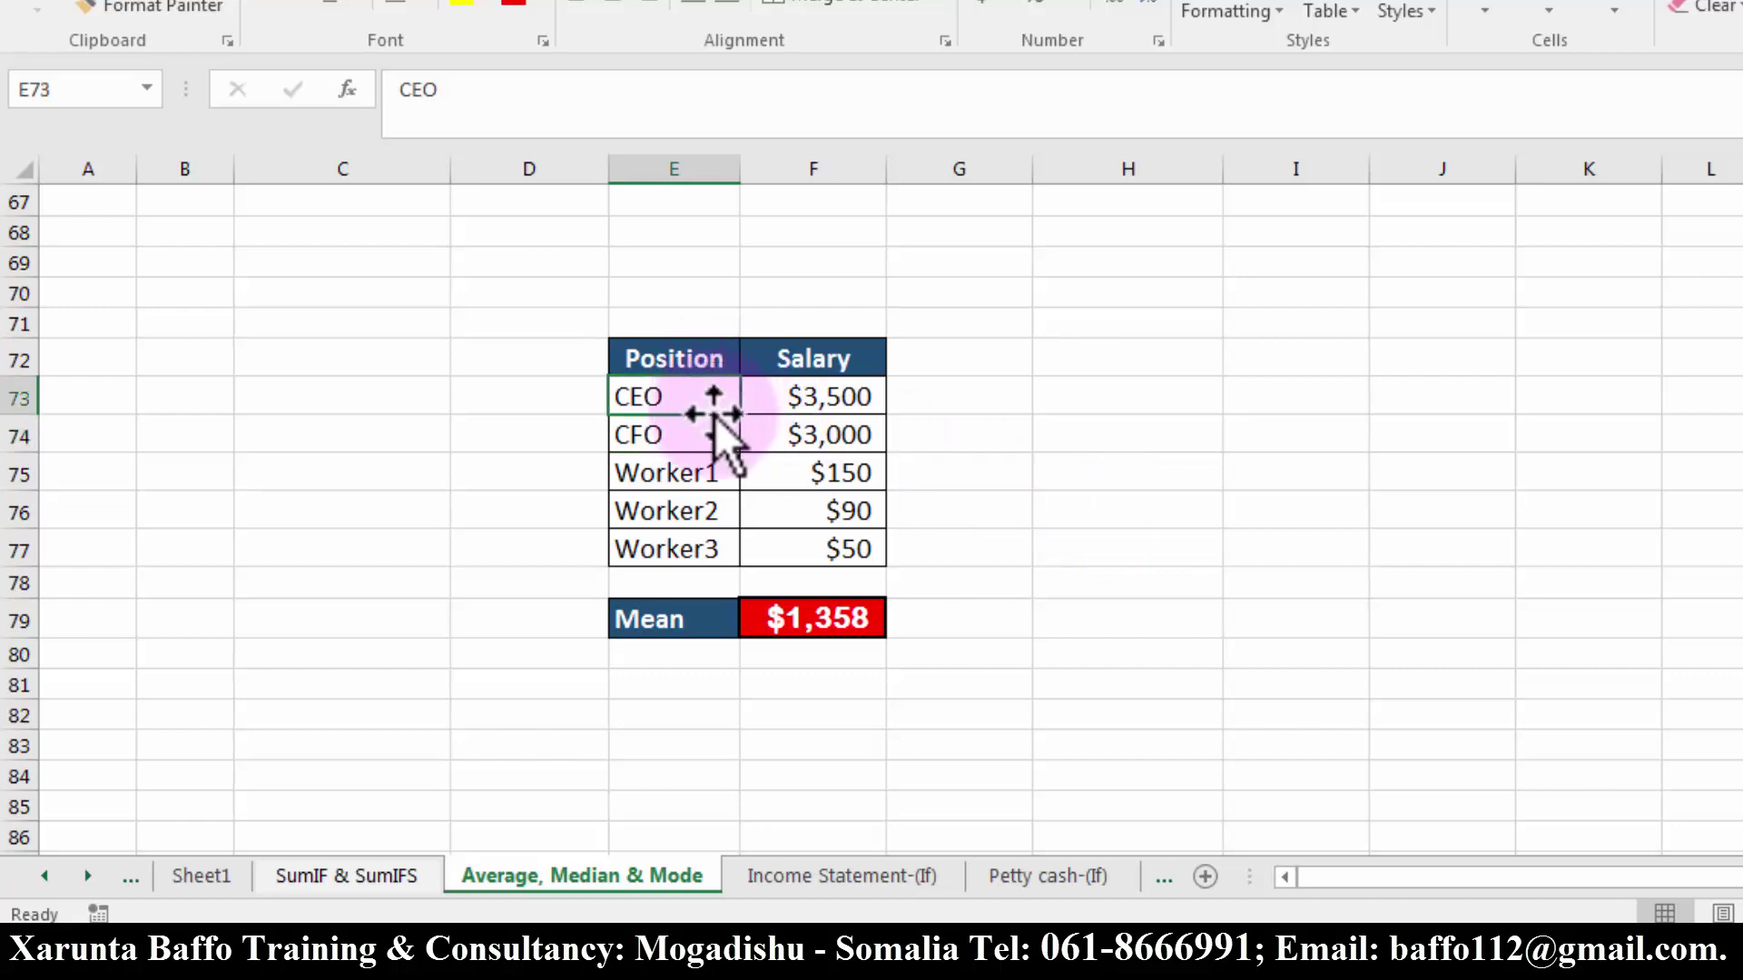
pyautogui.click(712, 427)
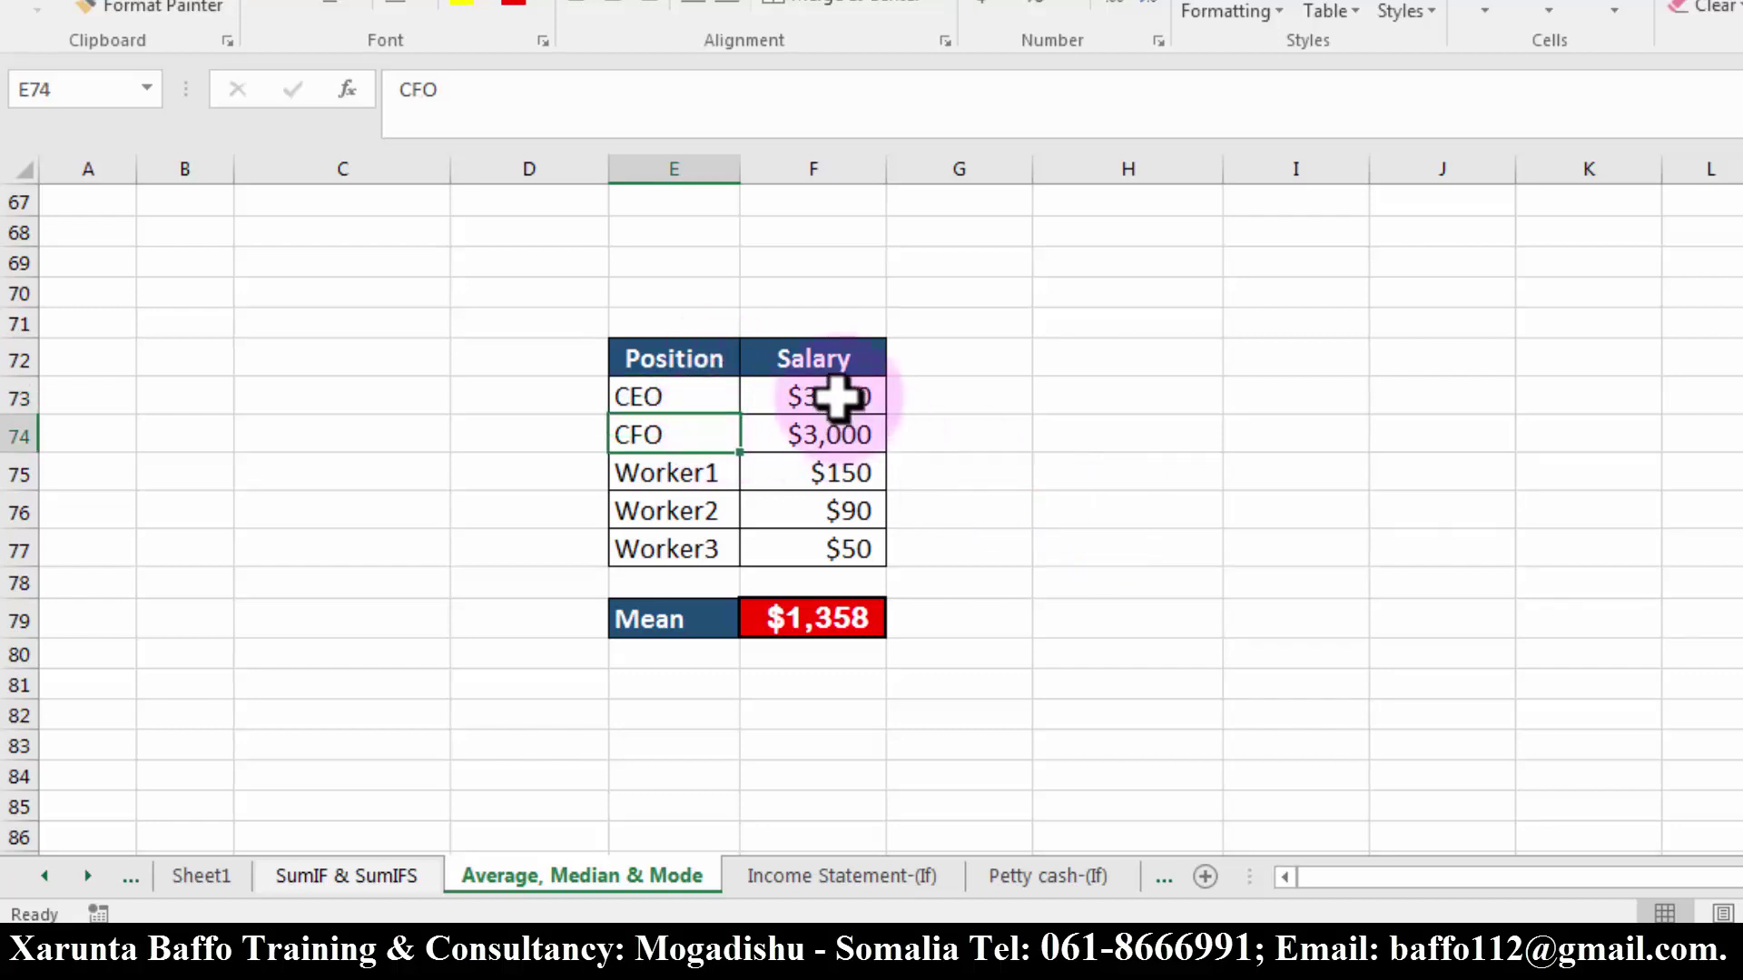
# Compare the three worker salaries in F75:F77 with the mean salary in F79.
pyautogui.moveTo(841, 397); pyautogui.dragTo(851, 531)
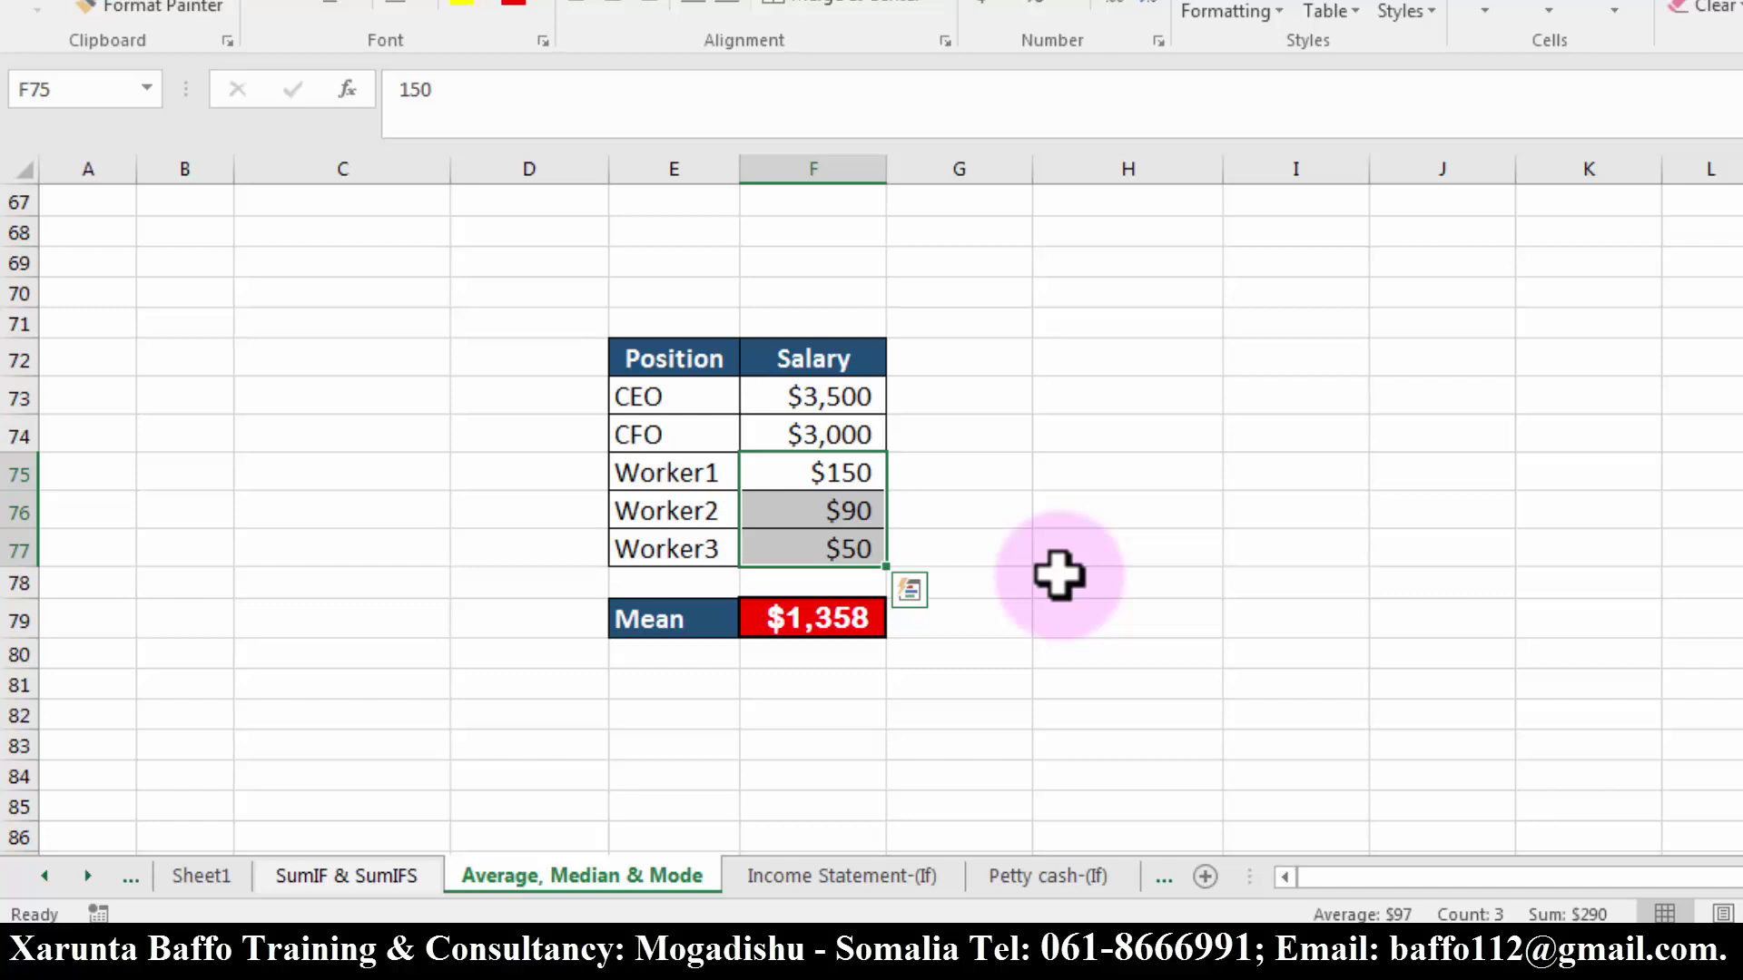
pyautogui.click(863, 478)
pyautogui.click(859, 499)
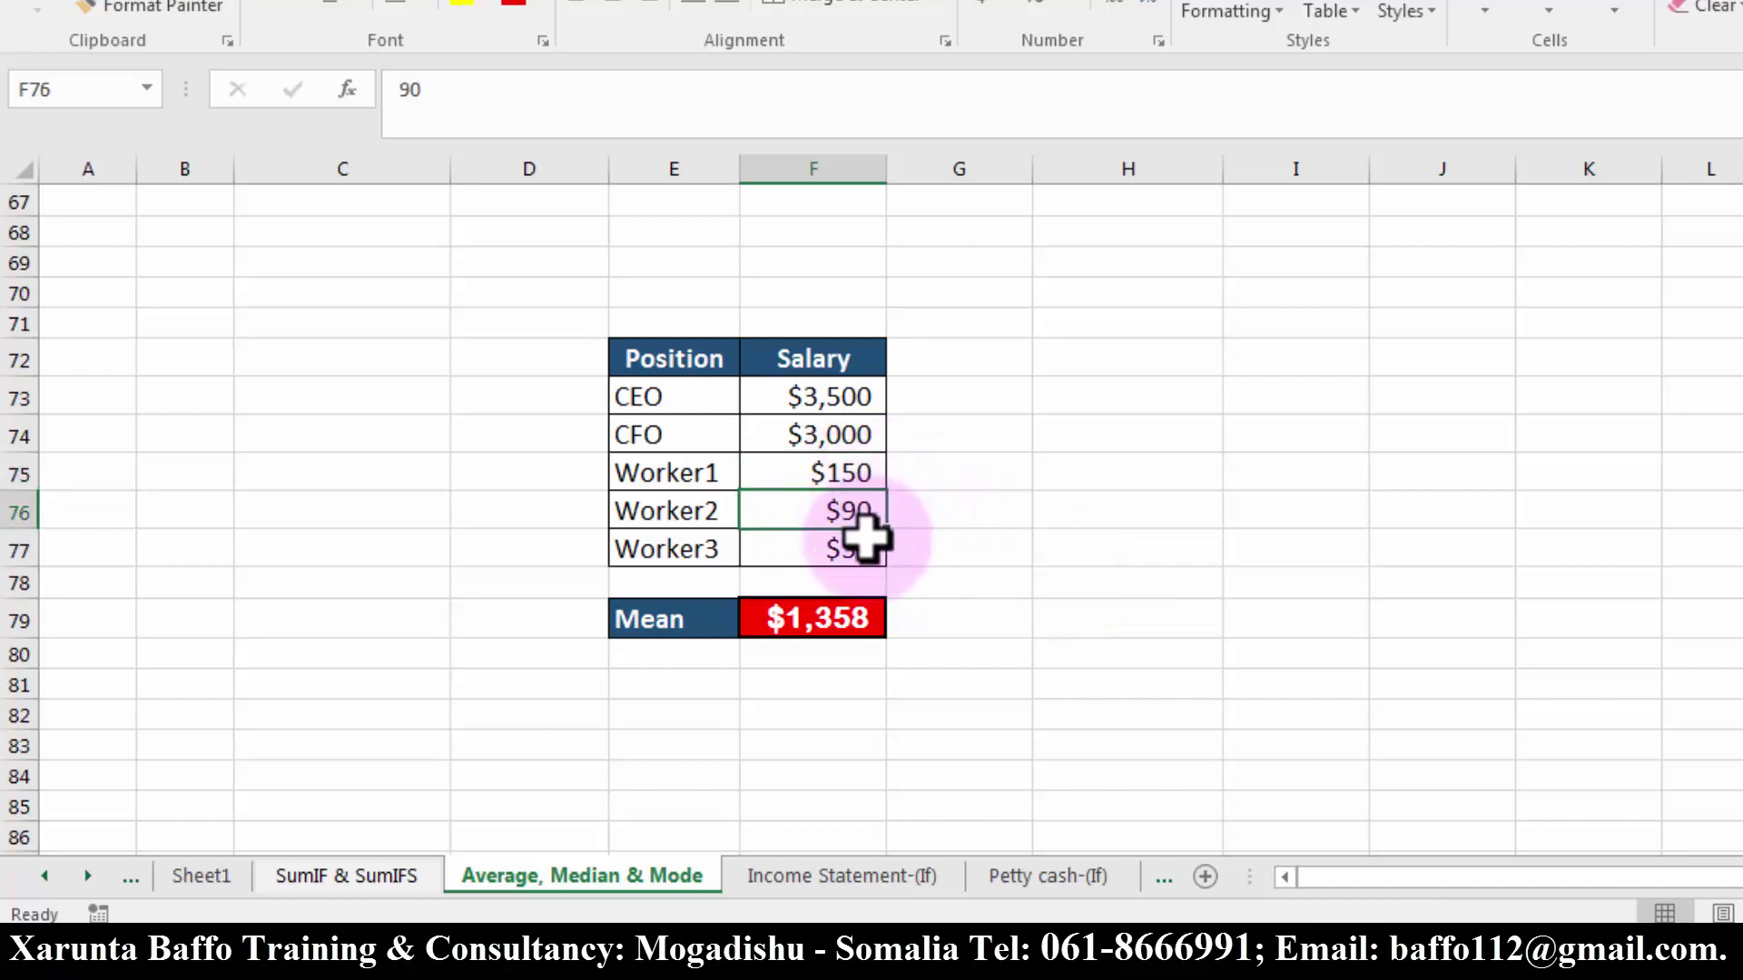
pyautogui.click(867, 545)
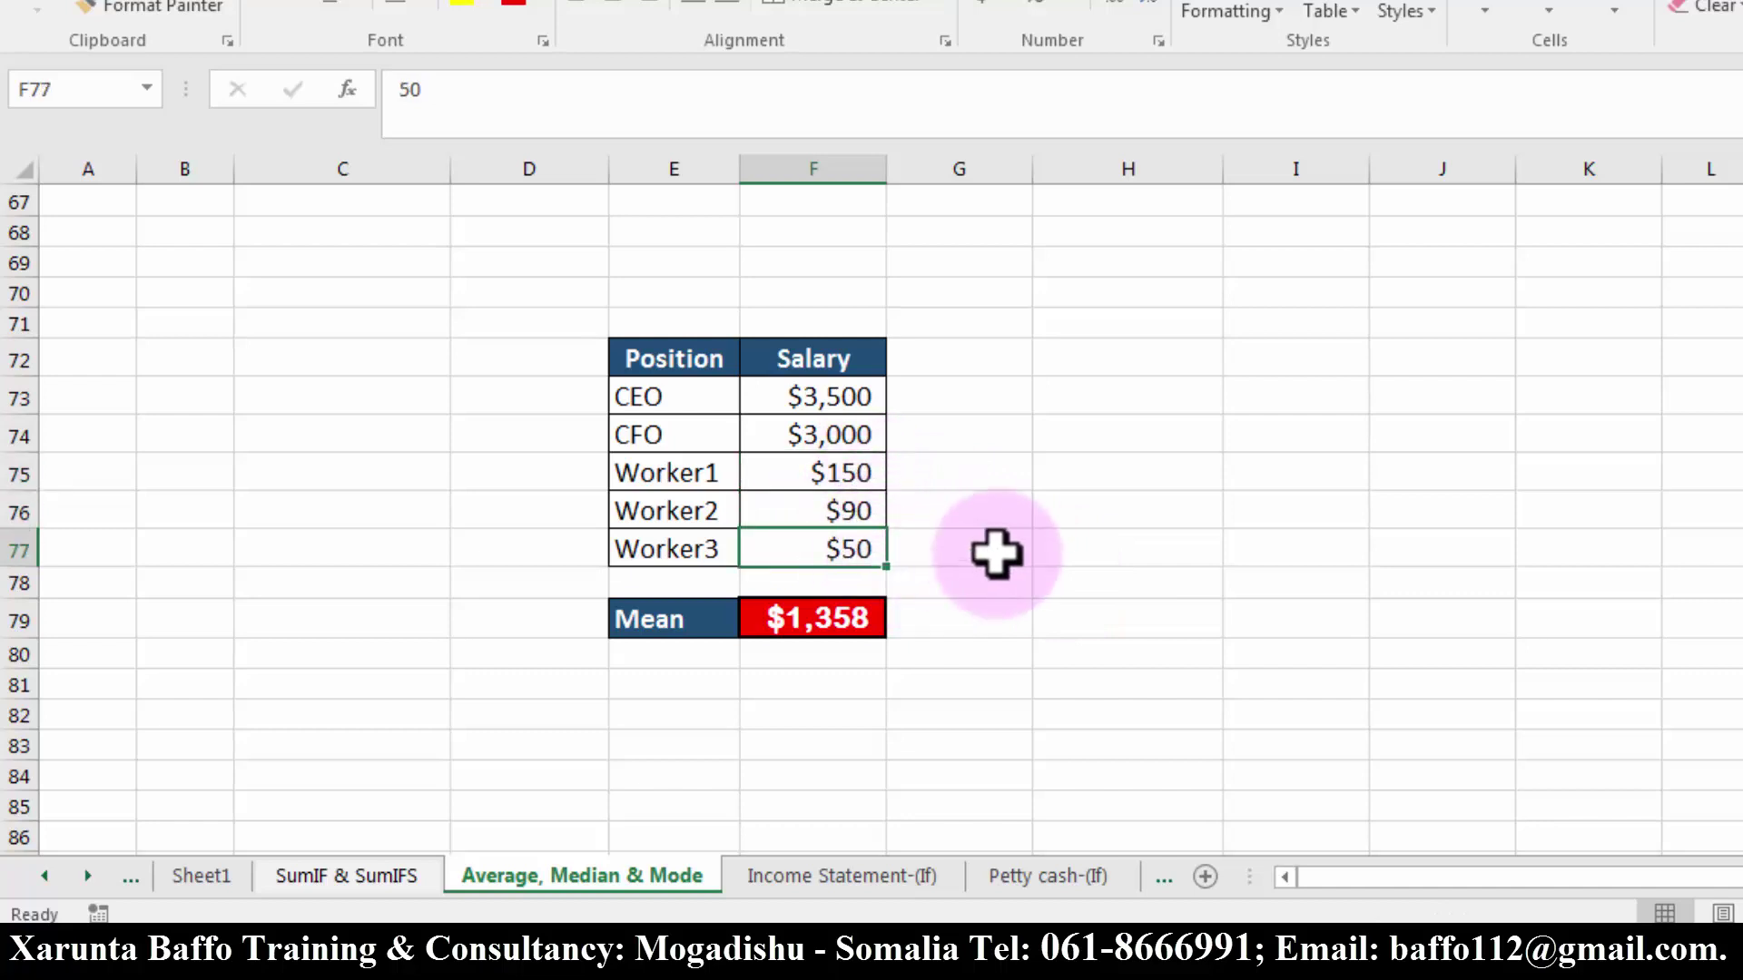
pyautogui.click(835, 510)
pyautogui.click(863, 550)
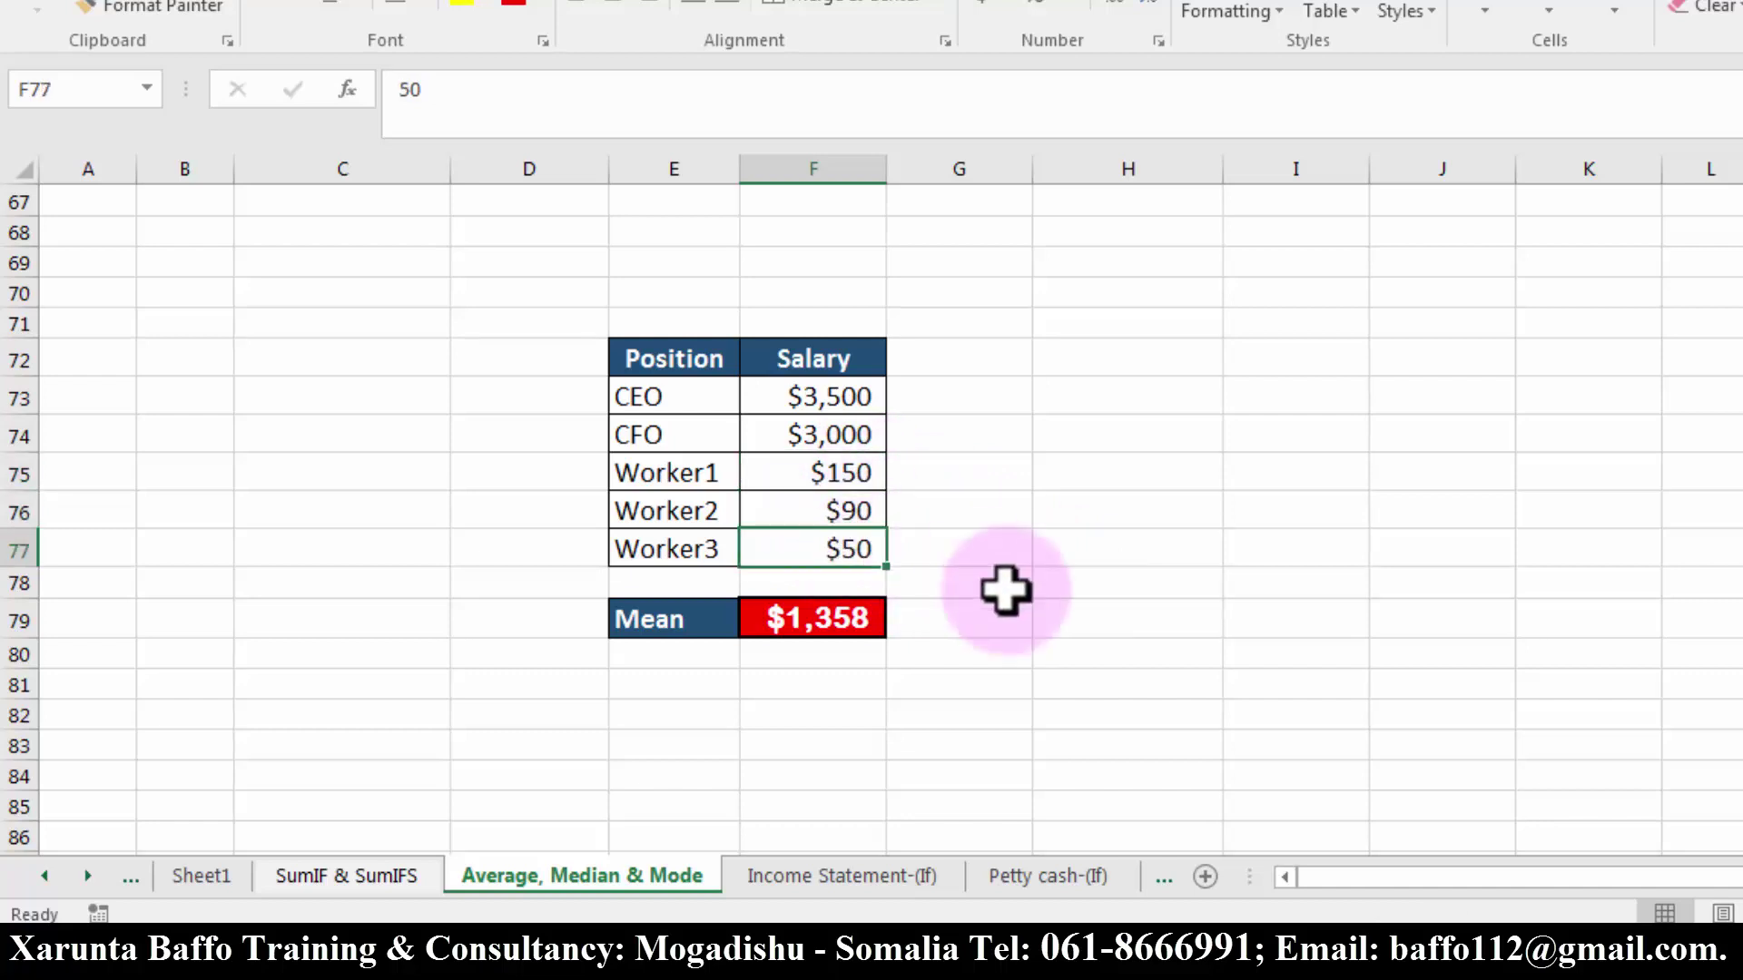
pyautogui.click(833, 635)
pyautogui.click(976, 627)
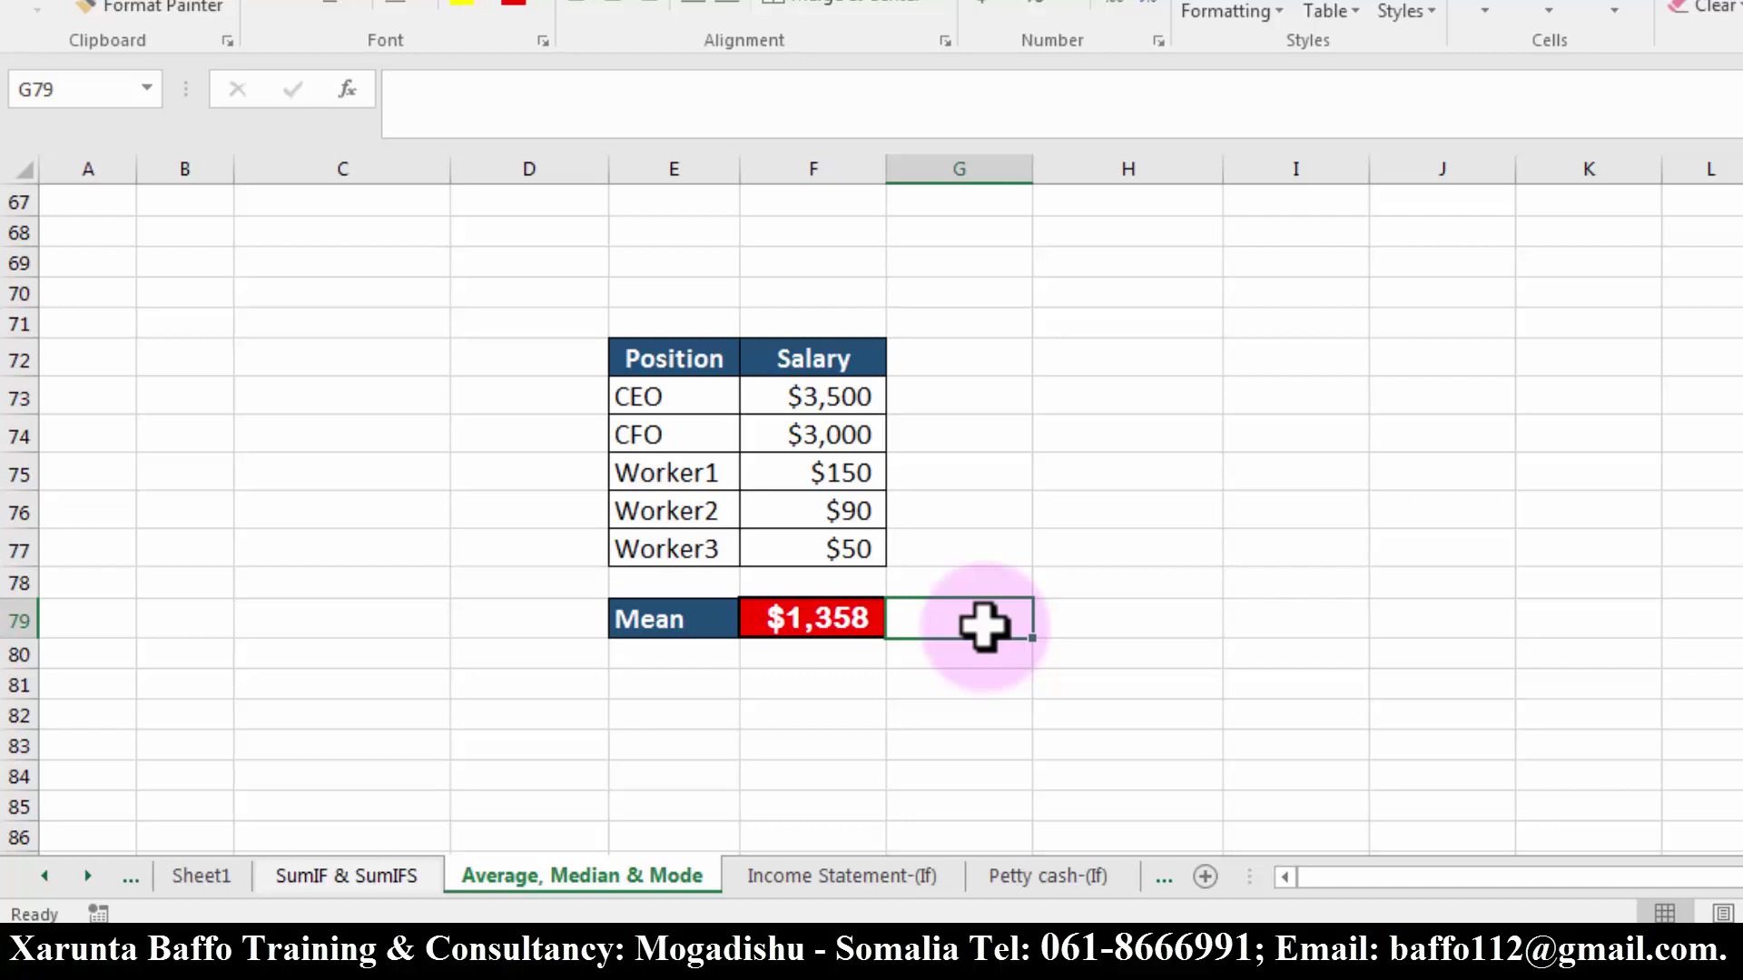
# Check how well the mean in F79 represents the CEO and CFO salaries versus the workers' salaries.
pyautogui.click(843, 610)
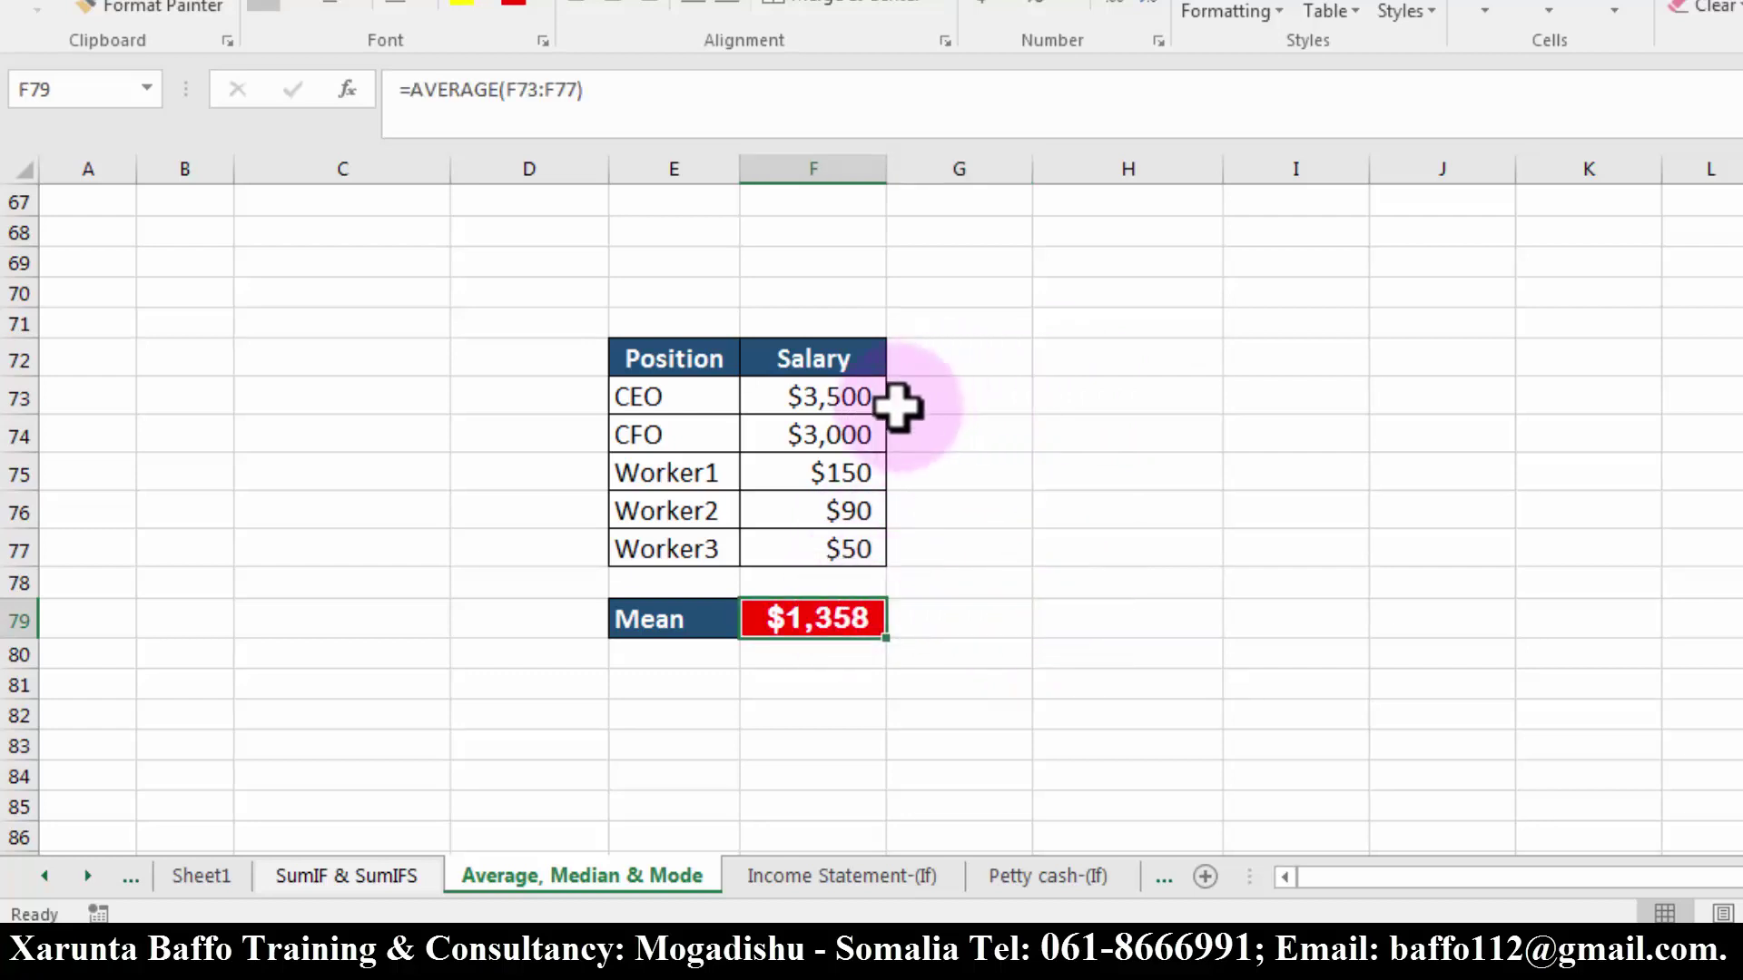
pyautogui.moveTo(841, 397); pyautogui.dragTo(843, 422)
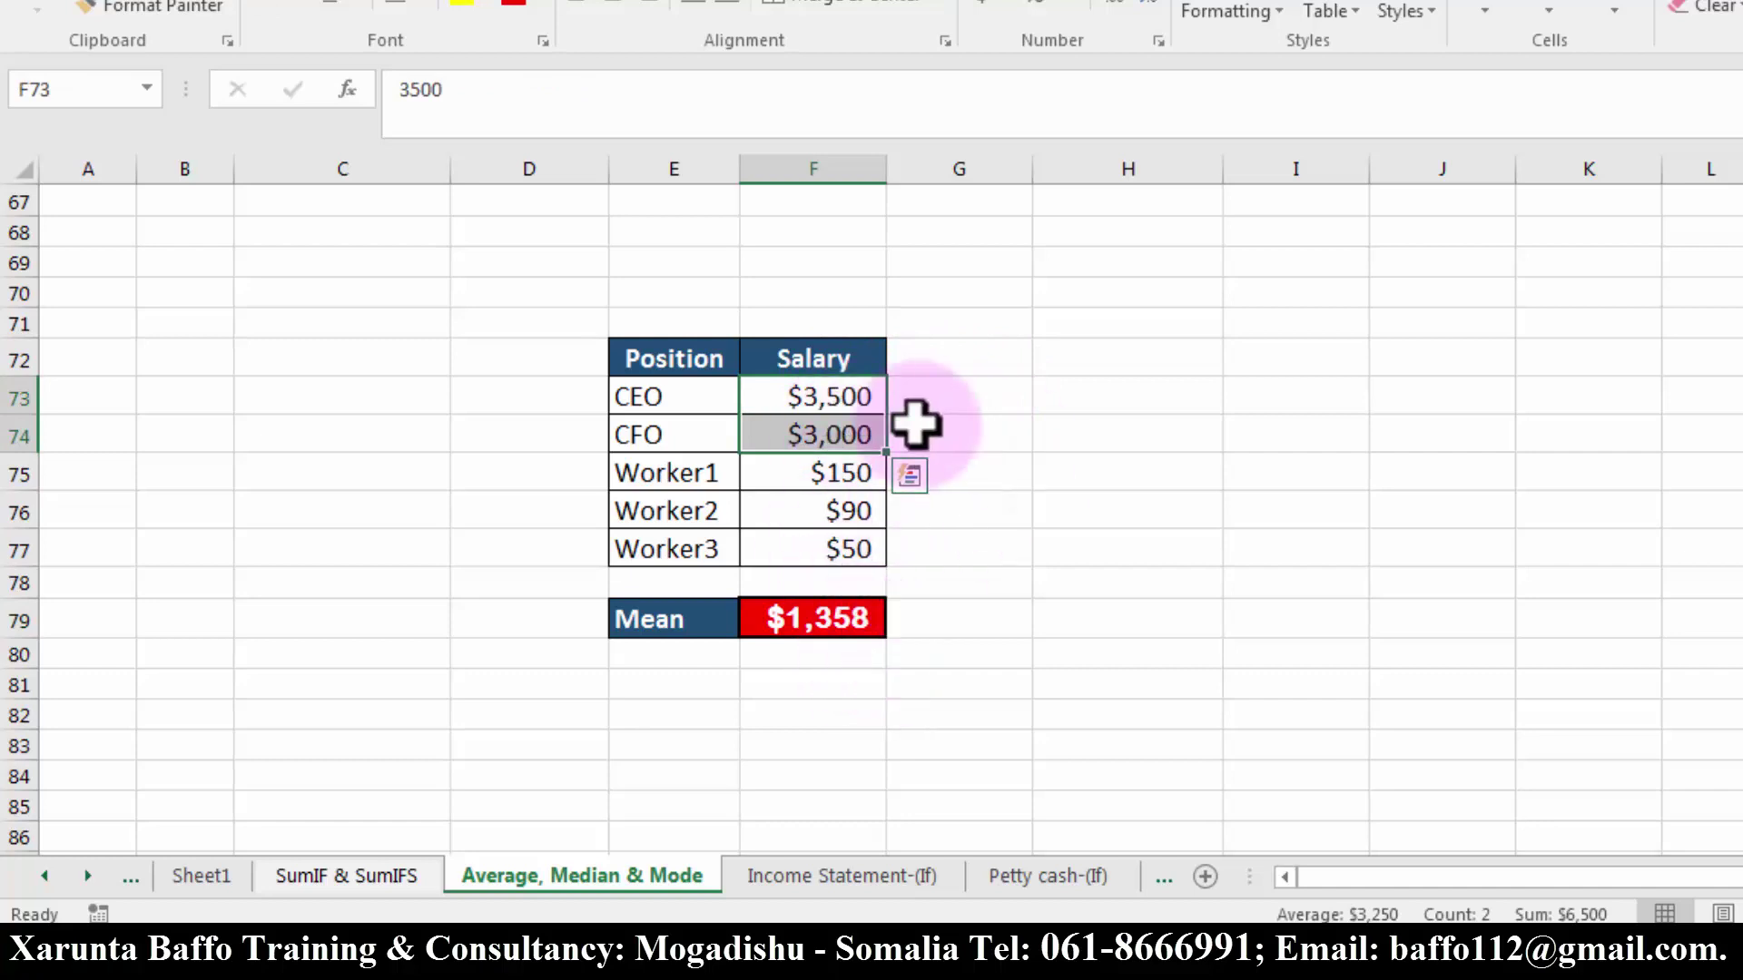
pyautogui.moveTo(843, 465); pyautogui.dragTo(843, 522)
pyautogui.click(846, 621)
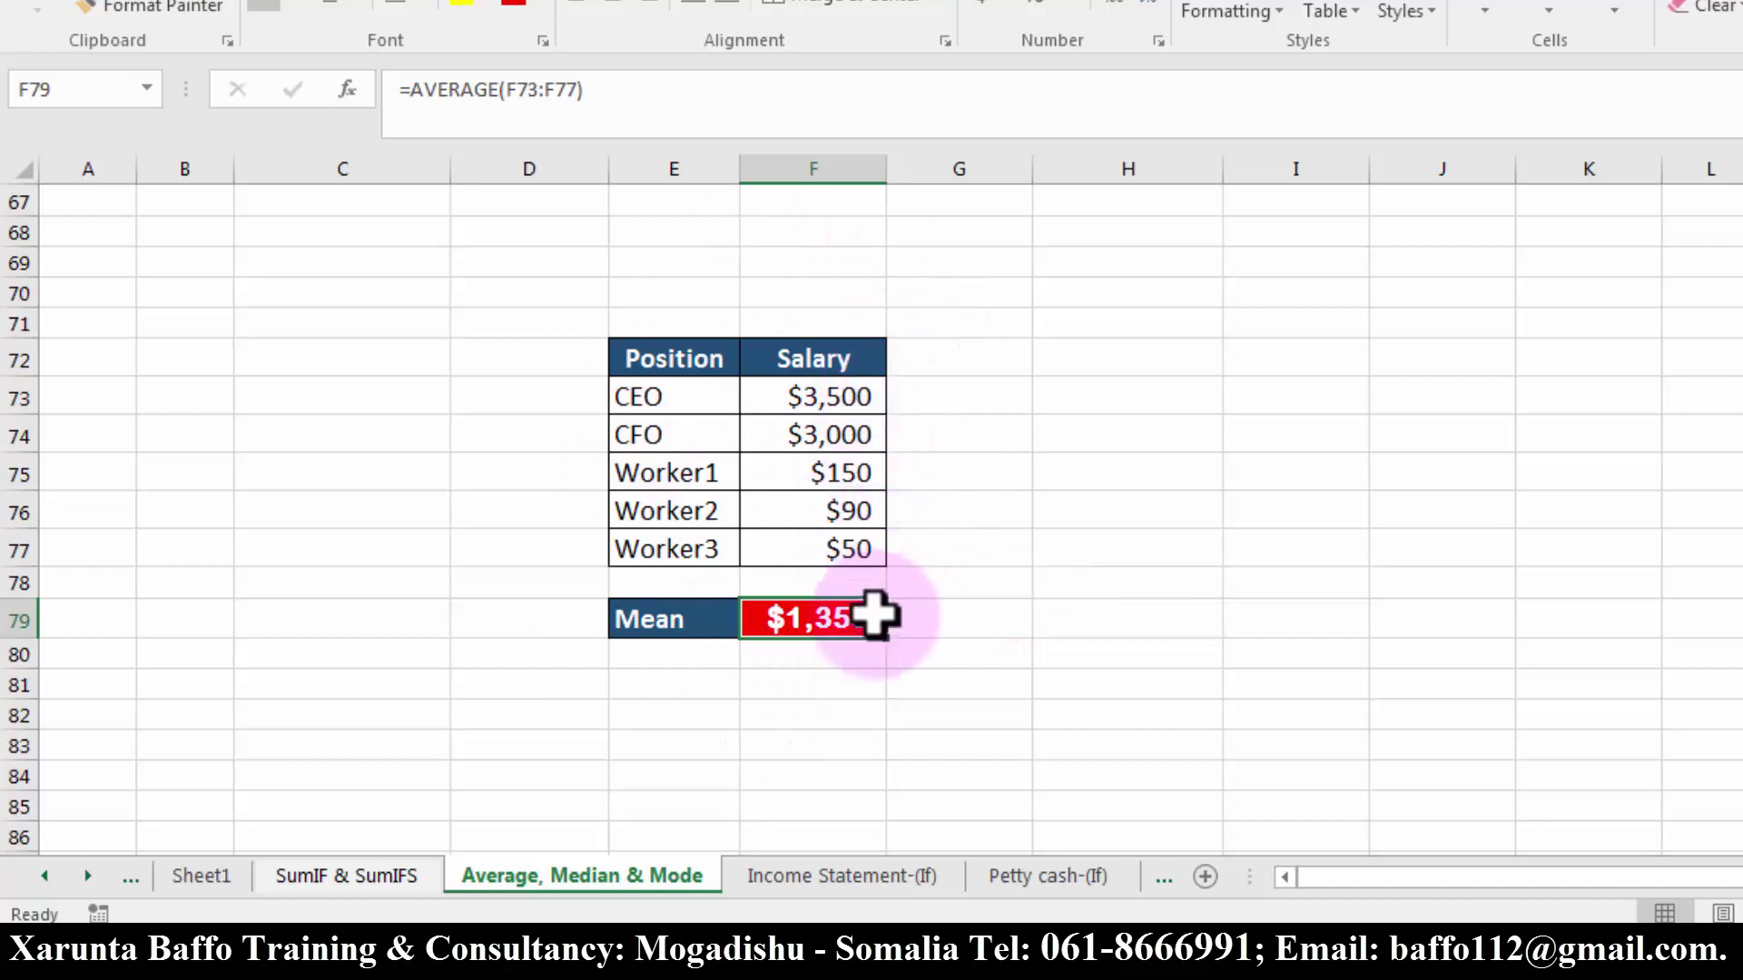
pyautogui.click(974, 604)
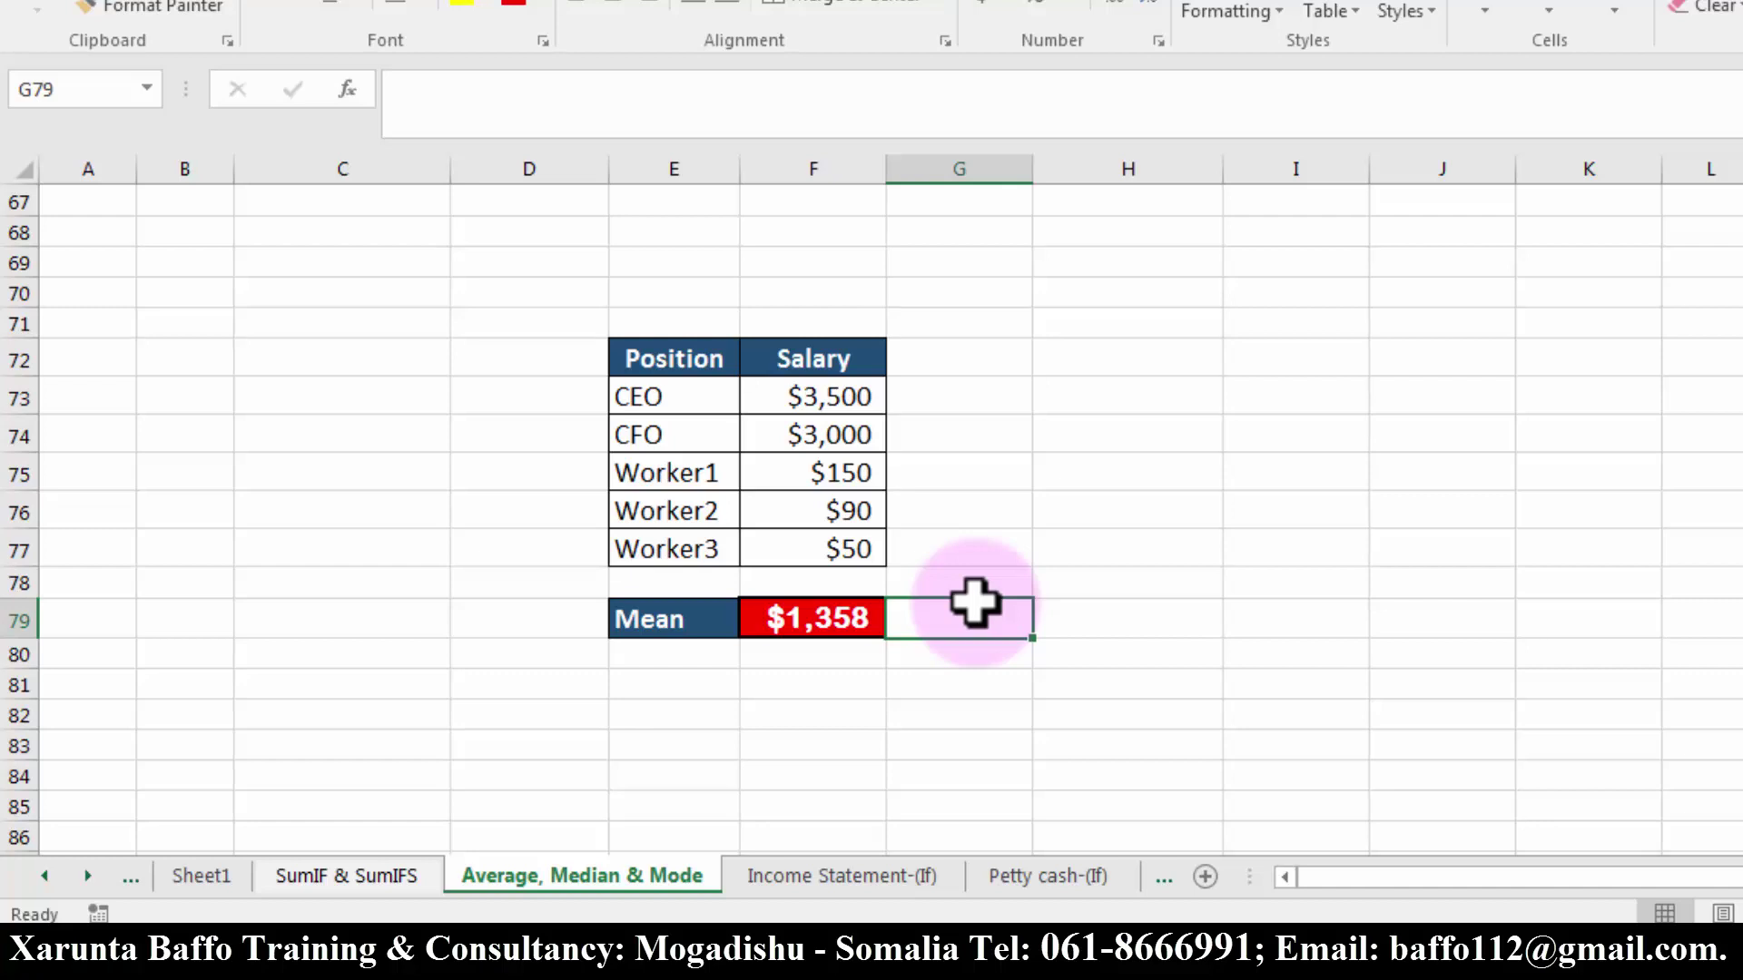
pyautogui.click(863, 631)
pyautogui.click(998, 625)
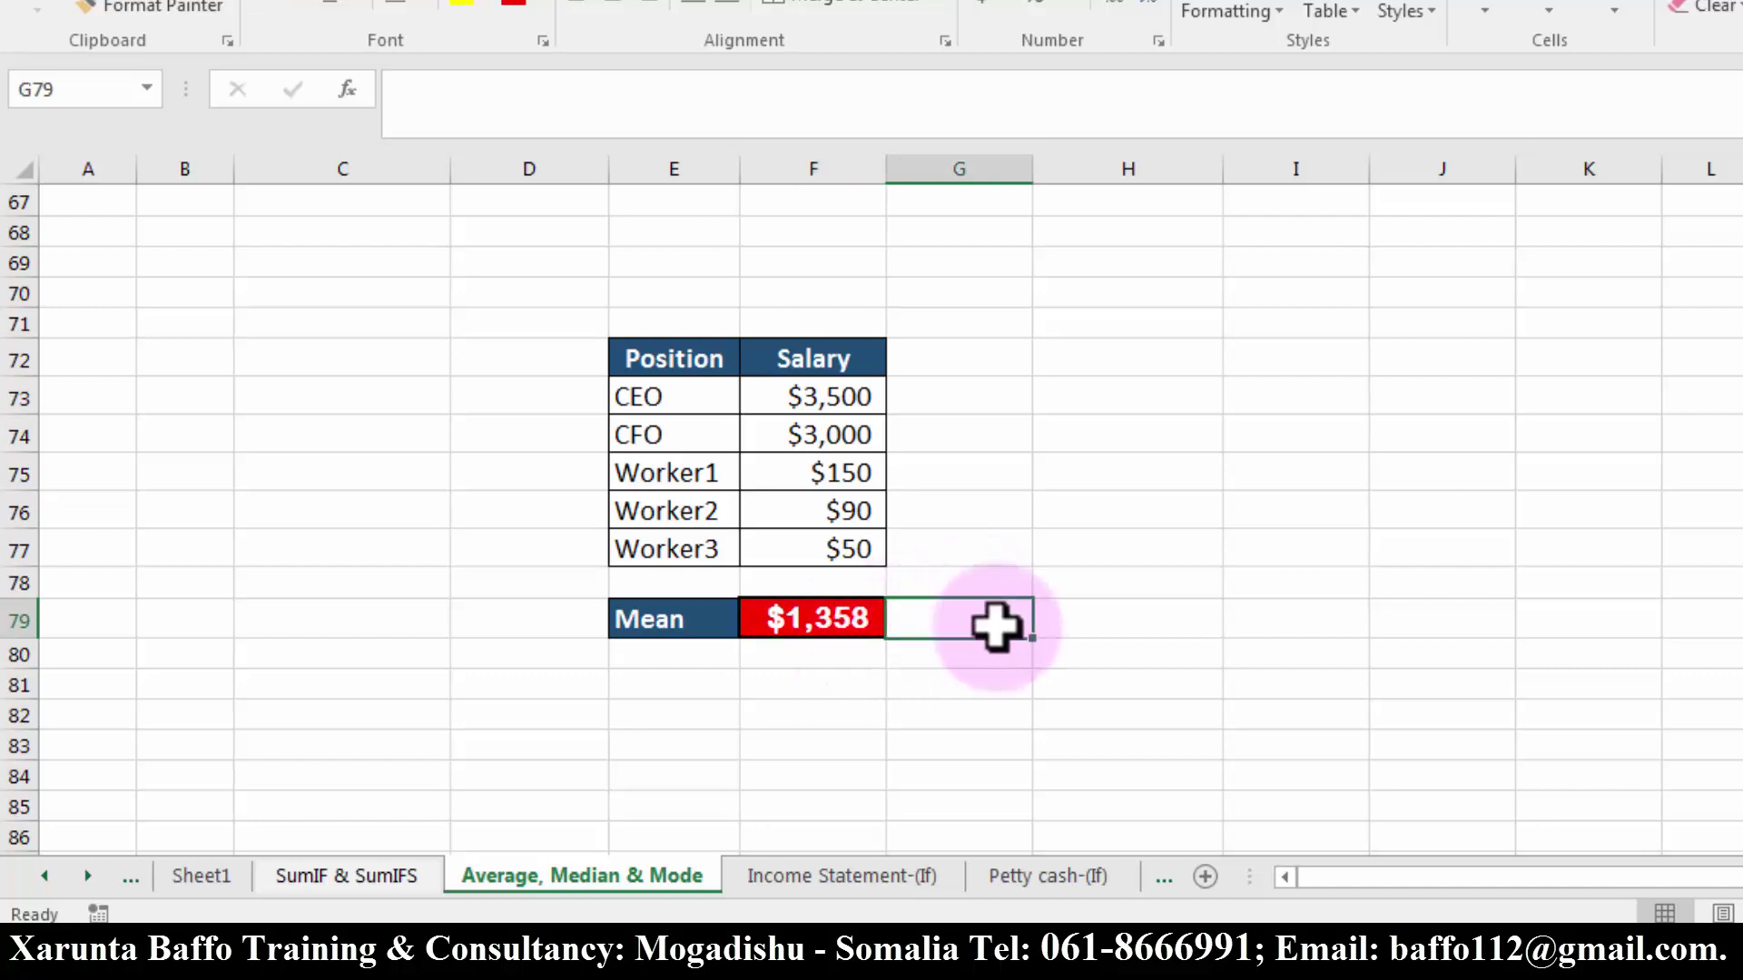